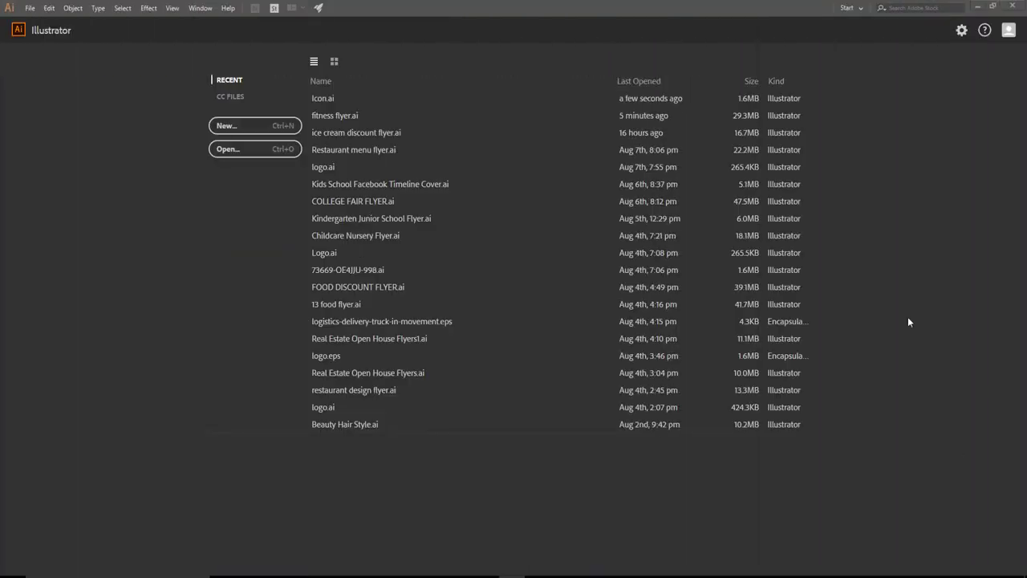
# Create a new blank 21 × 30 cm CMYK document, Untitled-2.
pyautogui.click(252, 135)
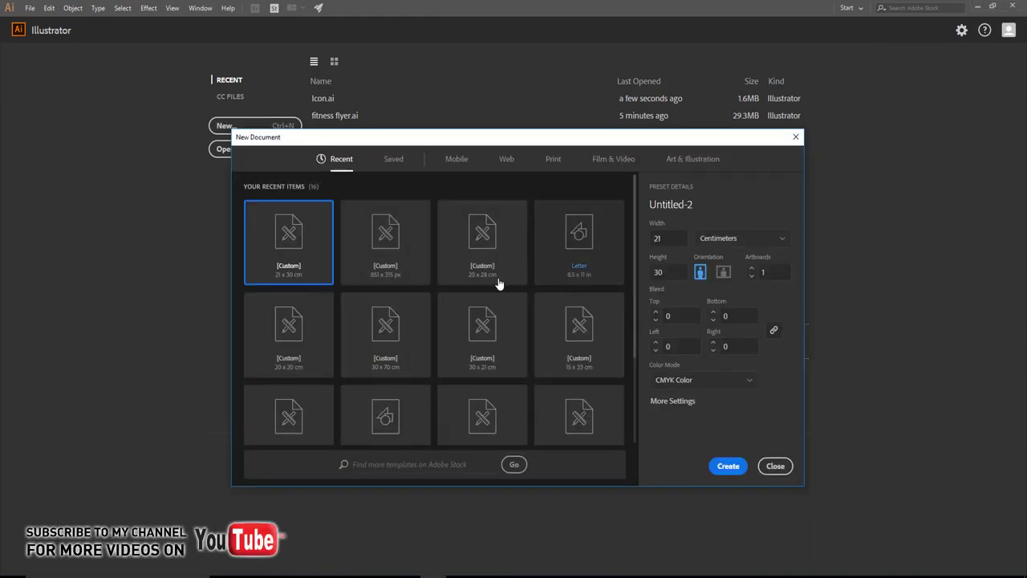
pyautogui.click(726, 466)
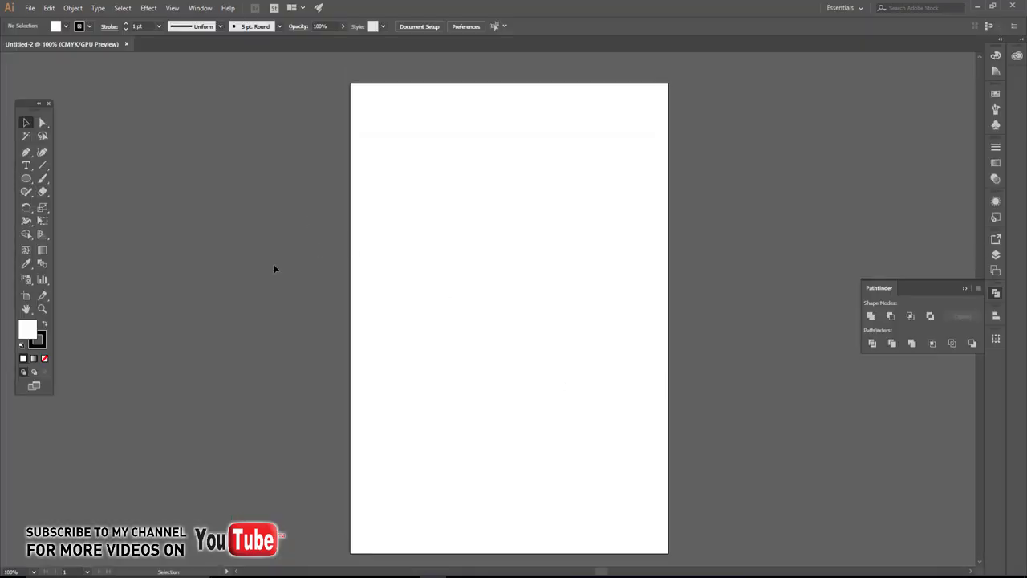
# Draw a closed four-point Pen shape, about 7.16 × 9.98 cm, in the artboard's top-left corner.
pyautogui.click(26, 152)
pyautogui.moveTo(26, 156); pyautogui.dragTo(127, 150)
pyautogui.click(351, 84)
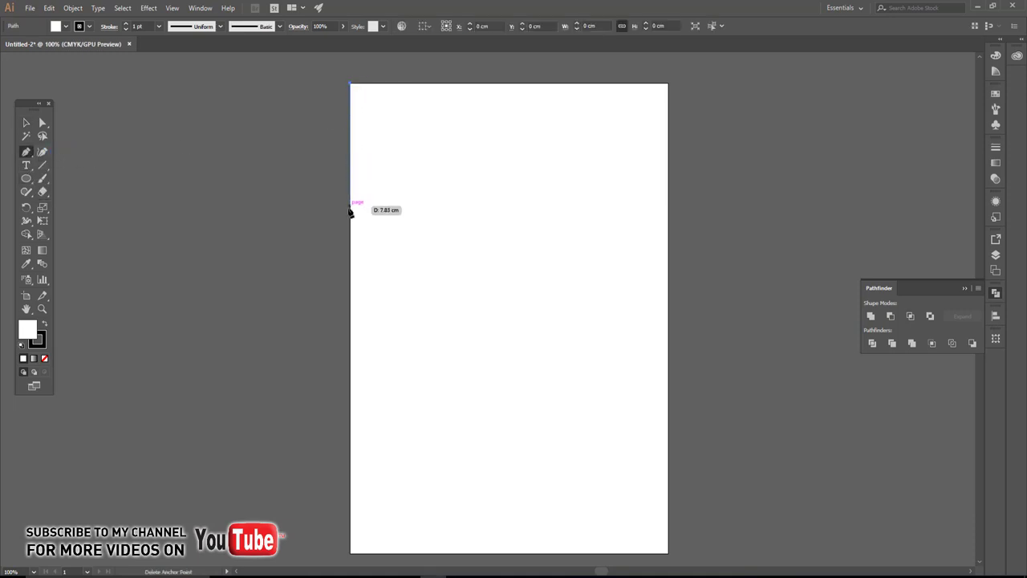
pyautogui.click(350, 239)
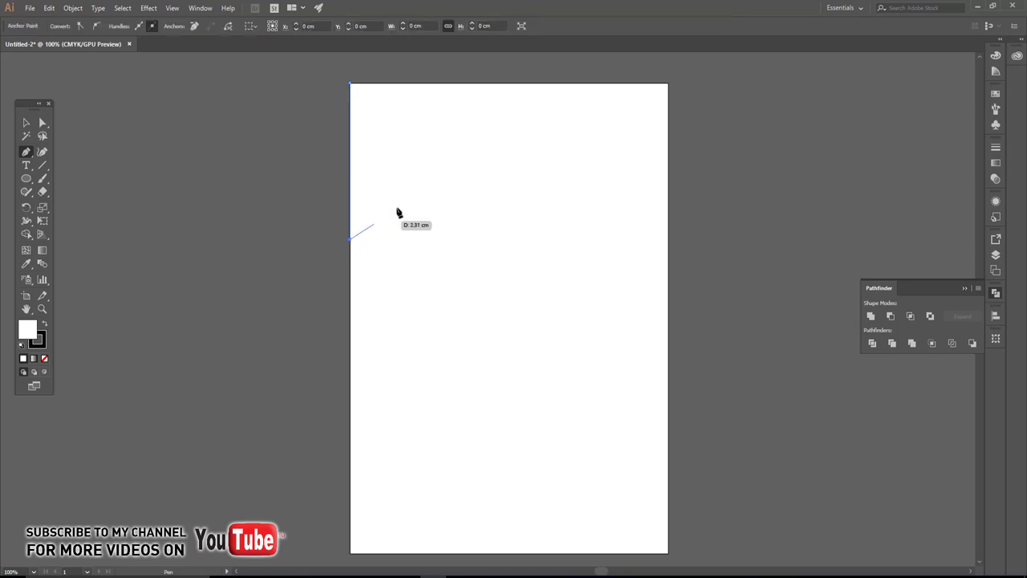
pyautogui.click(458, 191)
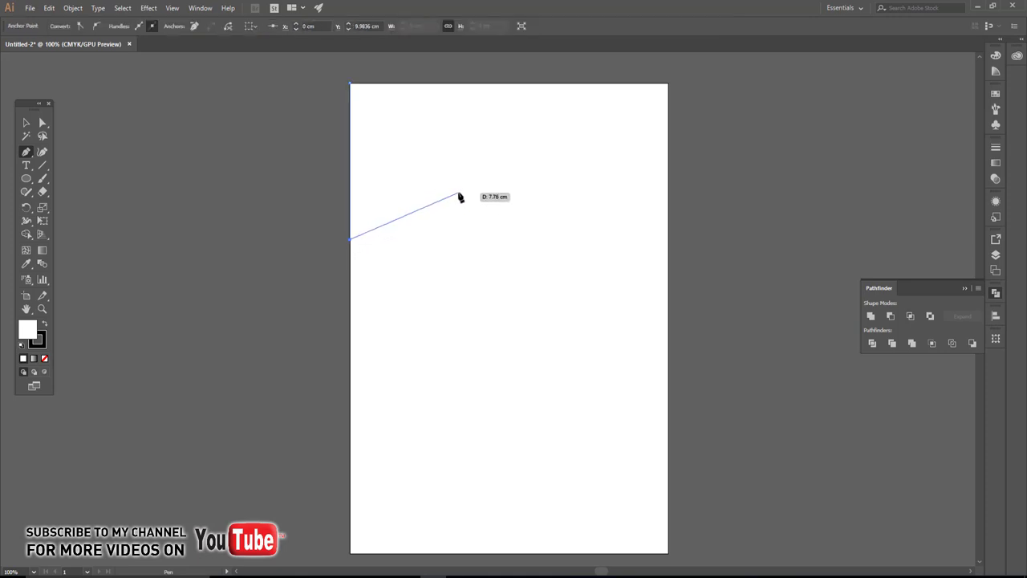
pyautogui.click(421, 83)
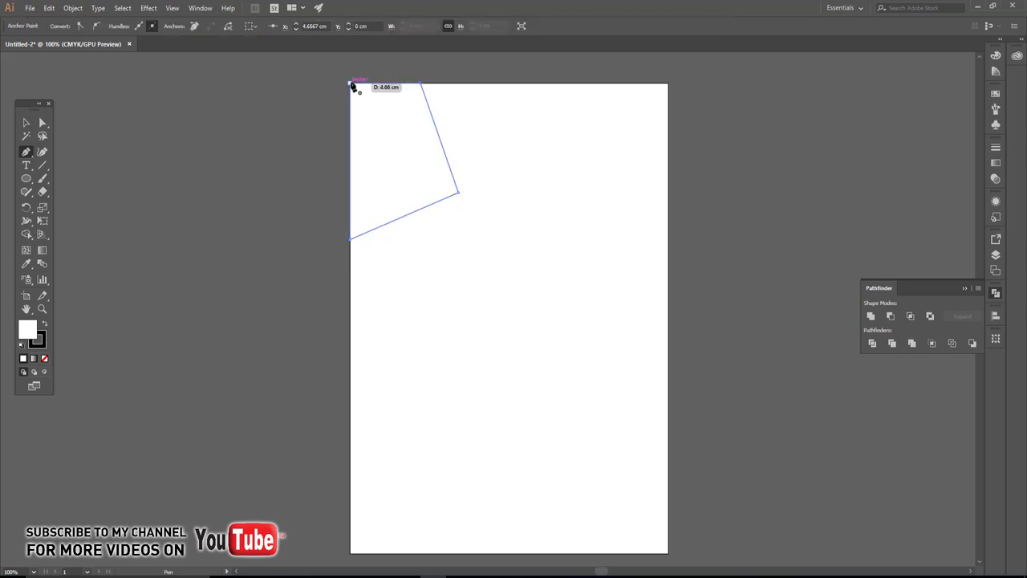
pyautogui.click(351, 83)
pyautogui.click(27, 122)
pyautogui.click(138, 145)
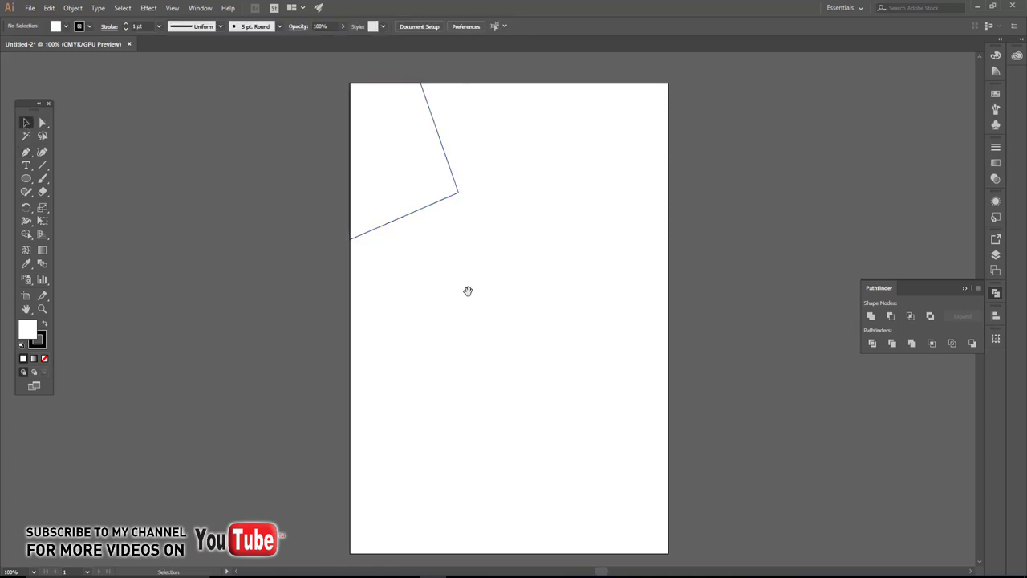
pyautogui.moveTo(468, 289)
pyautogui.mouseDown()
pyautogui.moveTo(467, 255)
pyautogui.moveTo(507, 273)
pyautogui.moveTo(509, 261)
pyautogui.moveTo(493, 270)
pyautogui.moveTo(500, 257)
pyautogui.moveTo(487, 240)
pyautogui.mouseUp()
pyautogui.moveTo(414, 180); pyautogui.dragTo(404, 214)
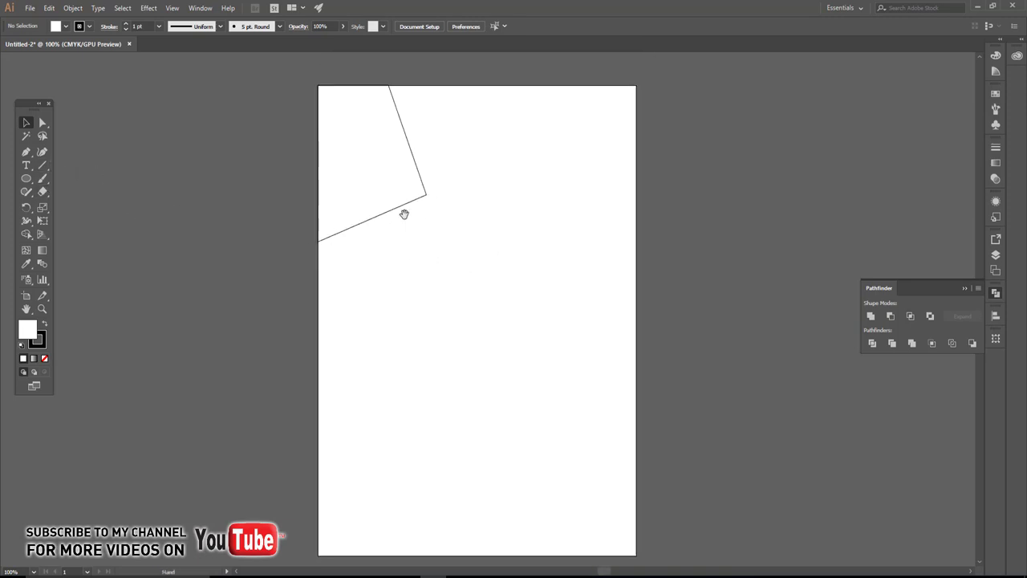
pyautogui.hotkey('ctrl', 'a')
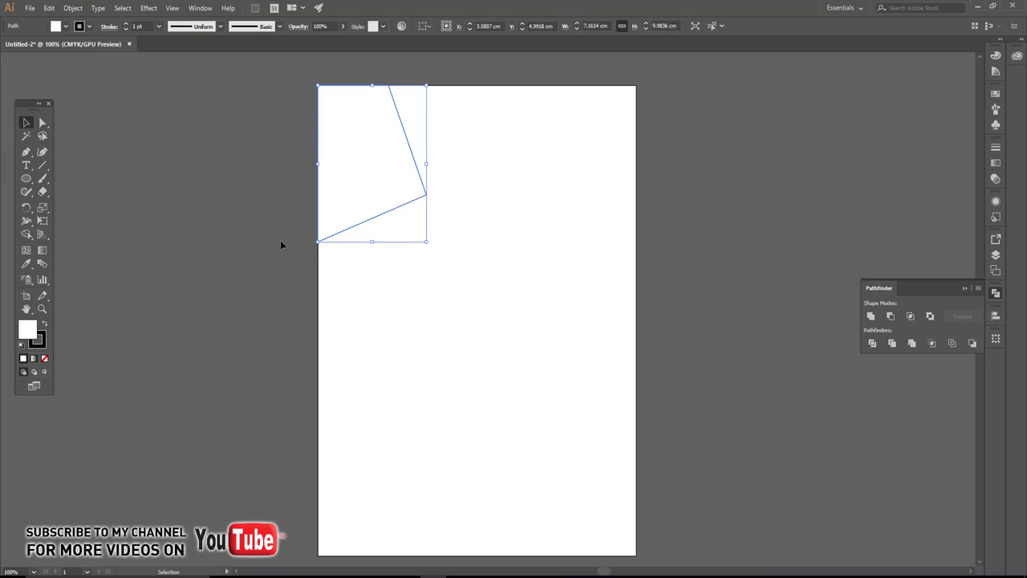
# Fill the corner shape teal: C 82%, M 28%, Y 29%, K 1%.
pyautogui.doubleClick(29, 329)
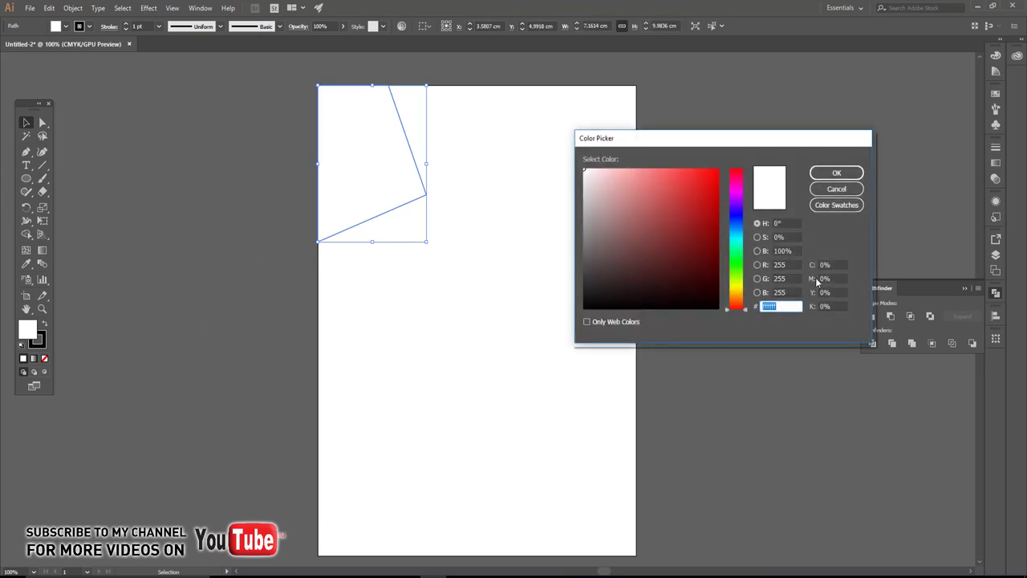
pyautogui.press('Tab')
pyautogui.write('82')
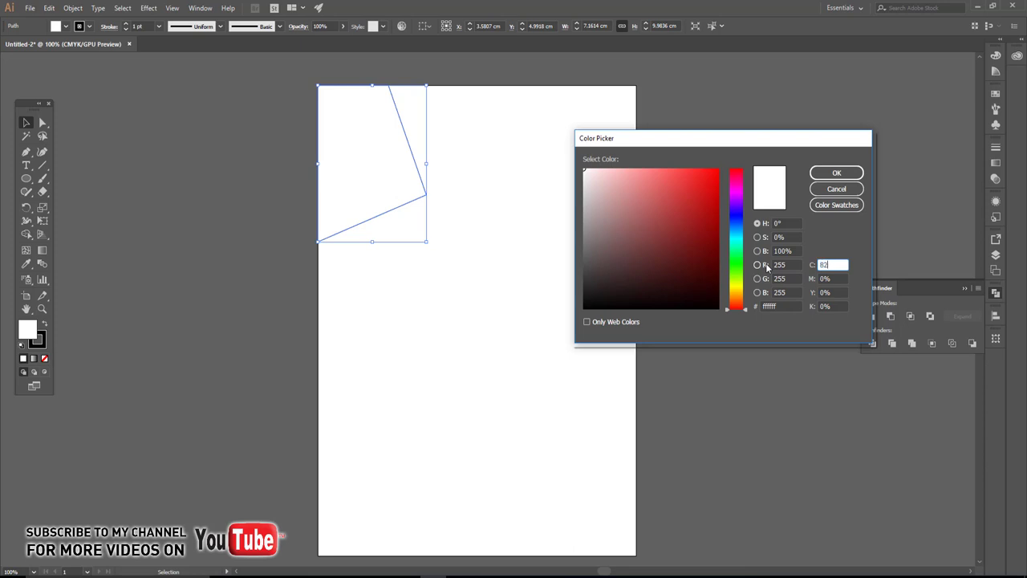
pyautogui.press('Tab')
pyautogui.write('2')
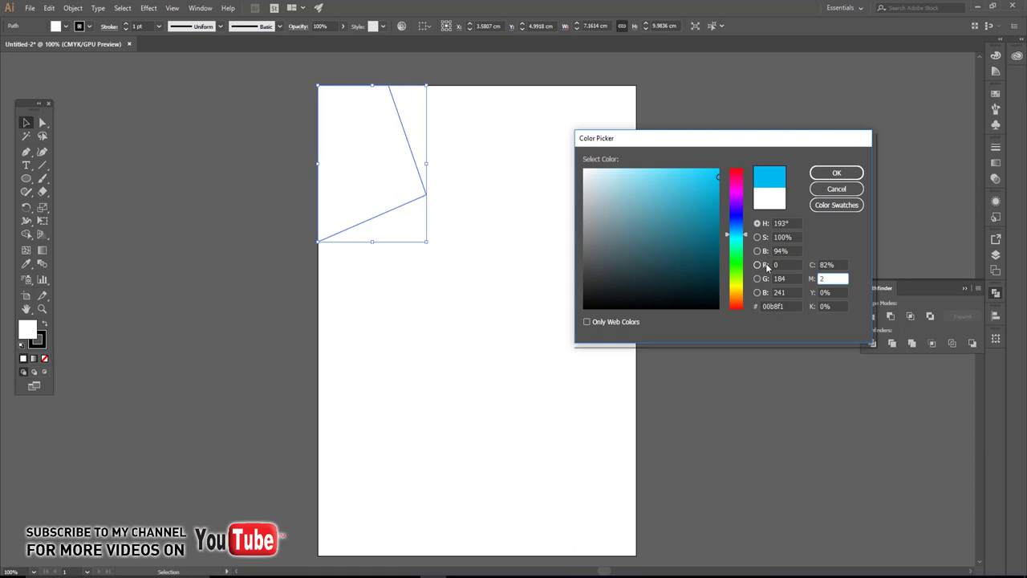
pyautogui.write('8')
pyautogui.press('Tab')
pyautogui.write('9')
pyautogui.press('Tab')
pyautogui.write('1')
pyautogui.press('Tab')
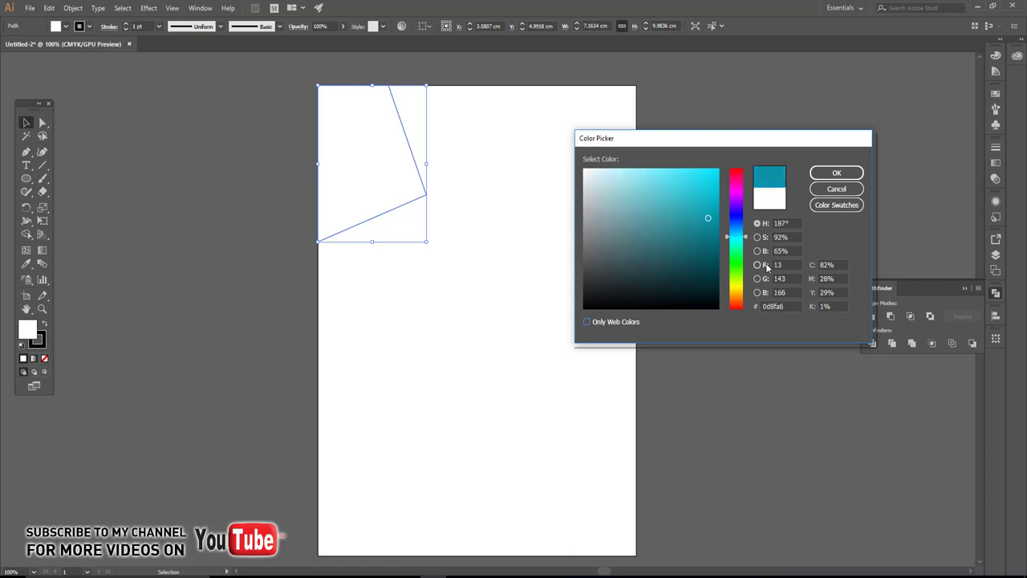
pyautogui.click(836, 174)
# Remove the teal shape's outline by setting its stroke to None.
pyautogui.click(450, 187)
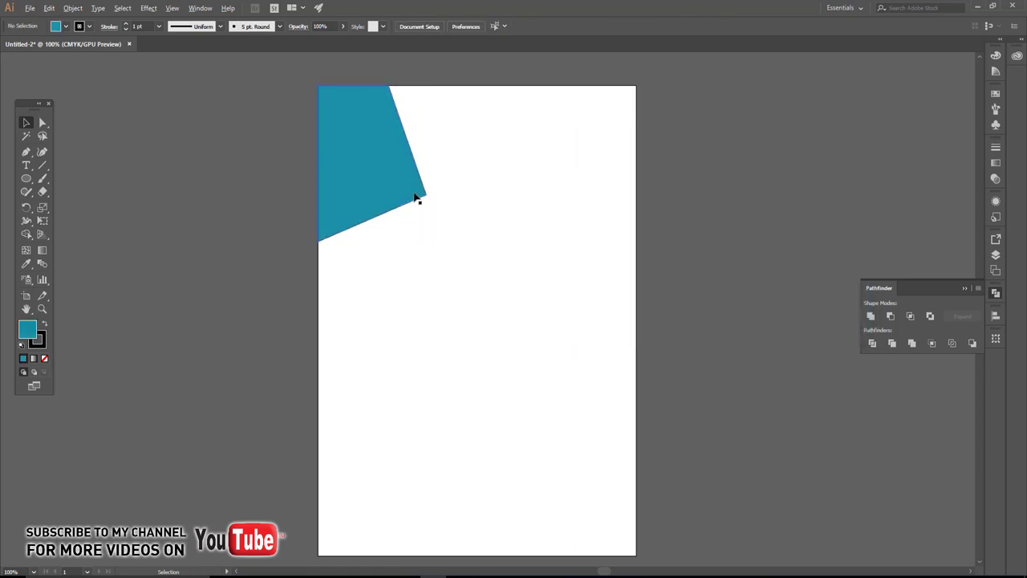
pyautogui.keyDown('alt'); pyautogui.scroll(1, 417, 200); pyautogui.keyUp('alt')
pyautogui.click(379, 219)
pyautogui.click(86, 28)
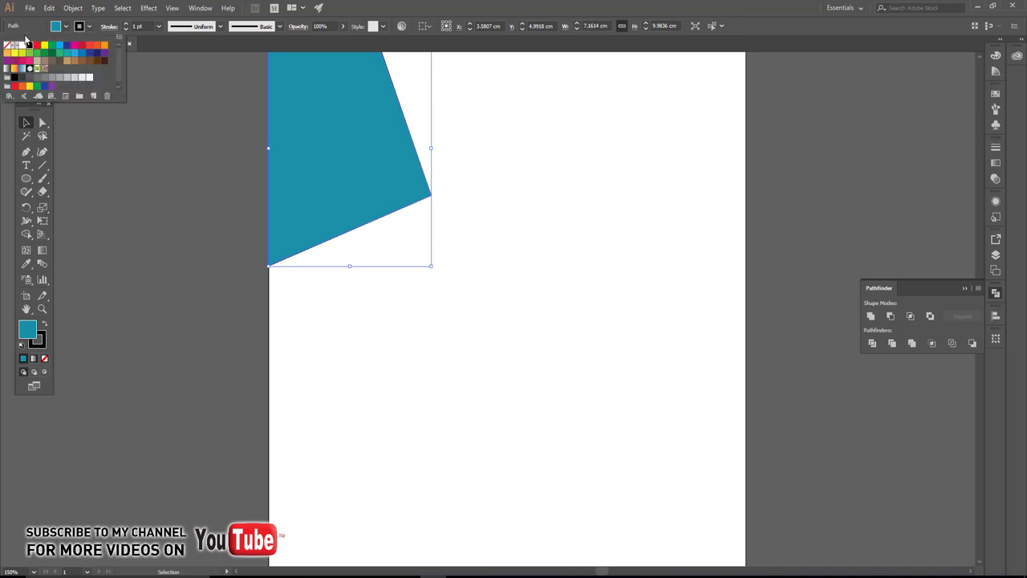
pyautogui.click(6, 45)
pyautogui.click(133, 187)
pyautogui.moveTo(318, 214)
pyautogui.mouseDown()
pyautogui.moveTo(305, 250)
pyautogui.moveTo(325, 228)
pyautogui.moveTo(351, 250)
pyautogui.mouseUp()
pyautogui.click(347, 249)
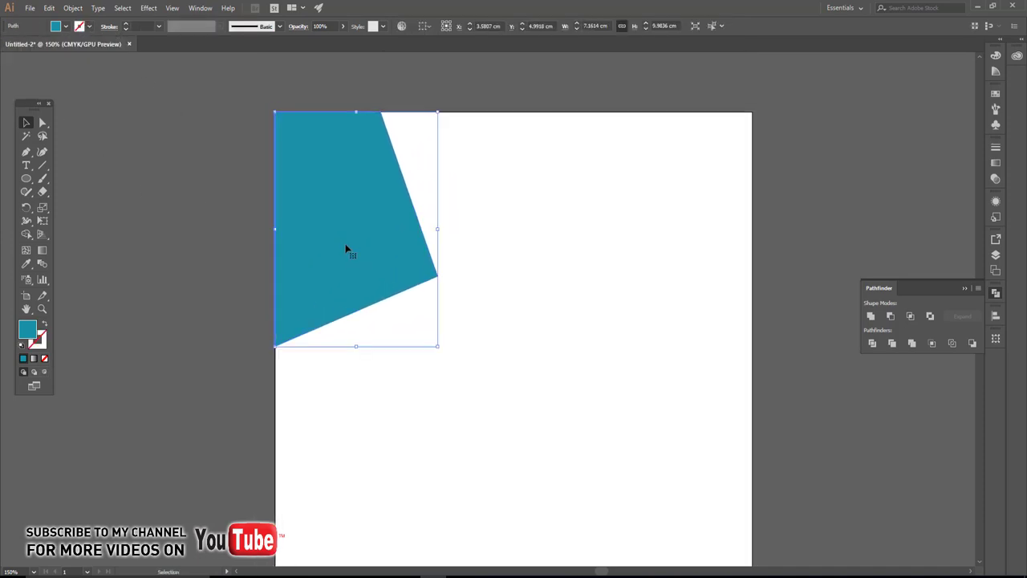
# Draw a thin slanted four-point strip along the teal shape's right edge.
pyautogui.press('p')
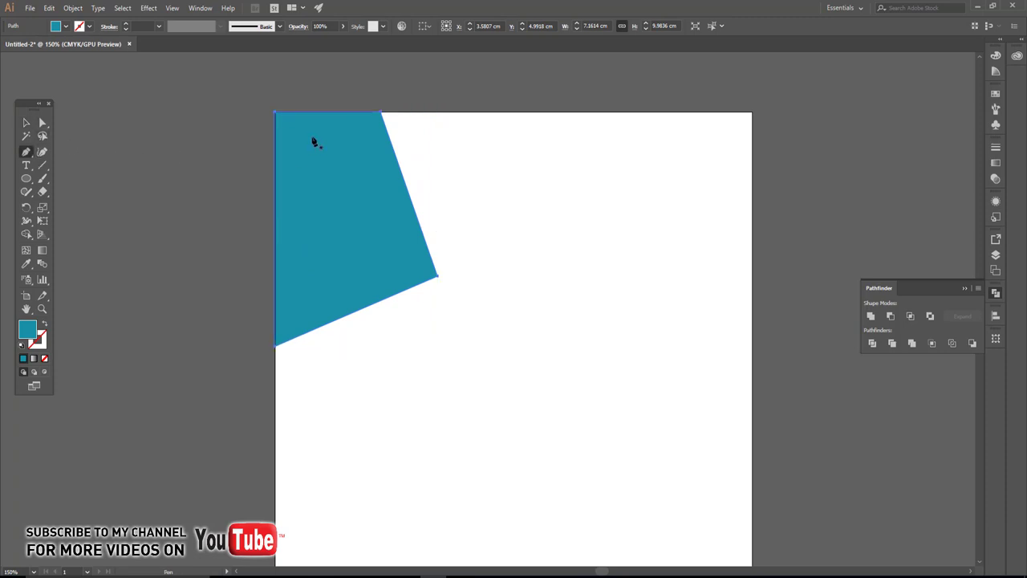
pyautogui.click(404, 113)
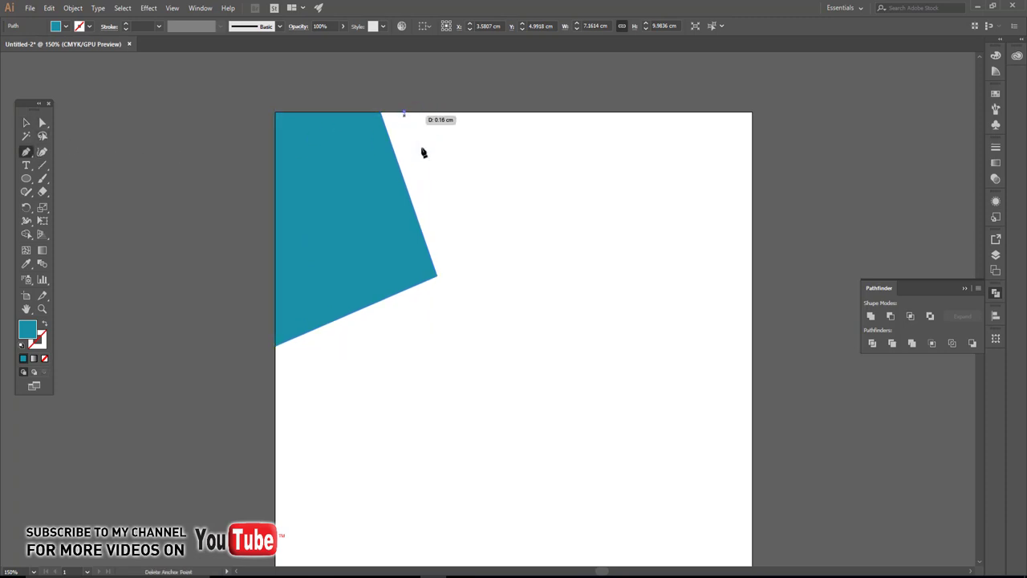
pyautogui.click(453, 249)
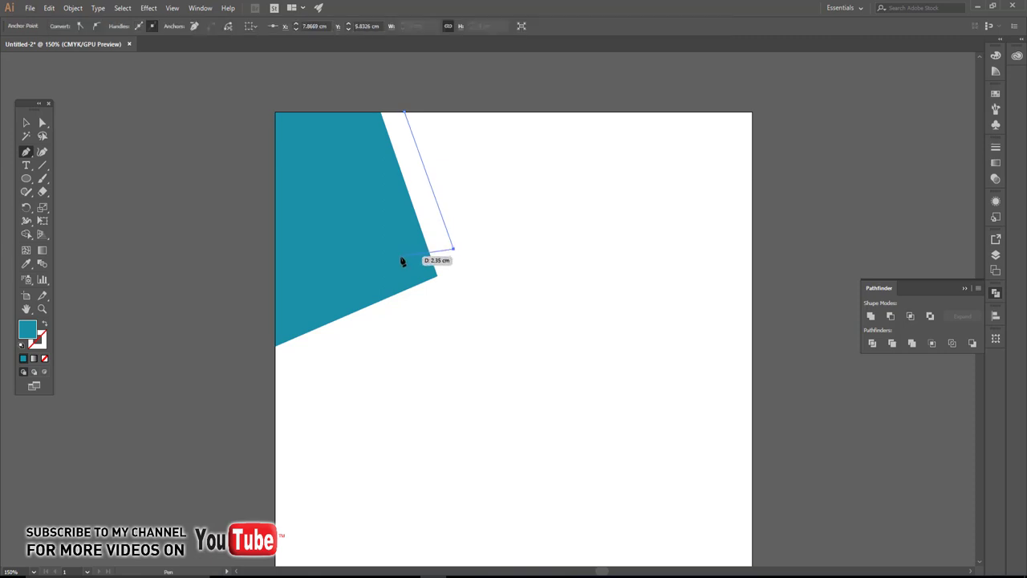
pyautogui.click(393, 260)
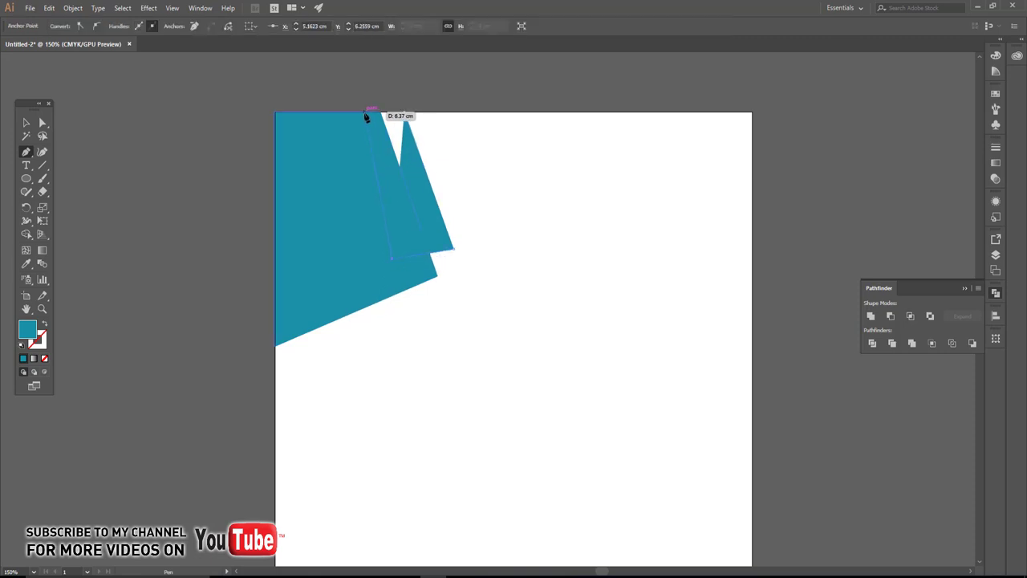
pyautogui.click(351, 113)
pyautogui.click(406, 114)
pyautogui.click(25, 122)
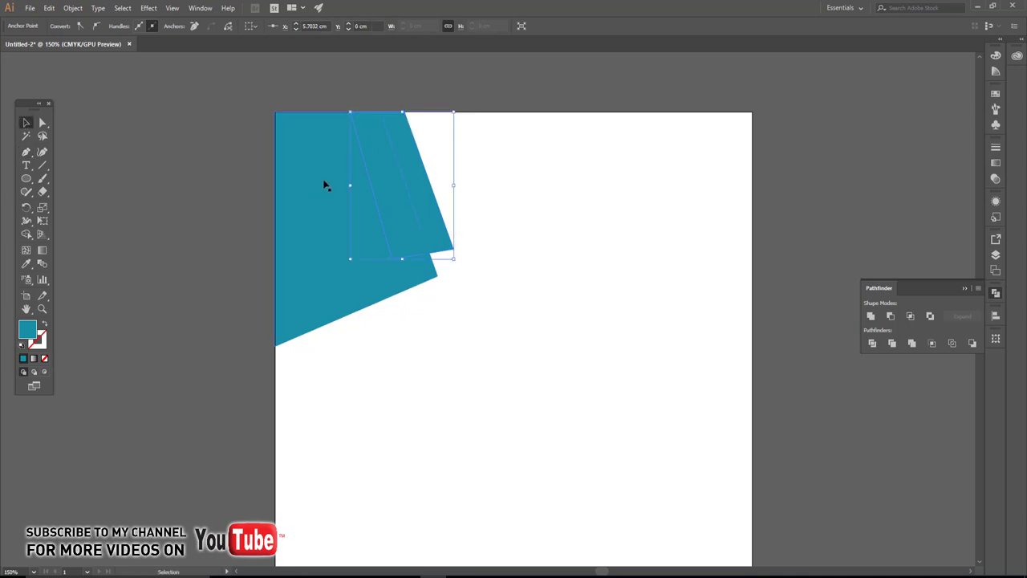
# Fill the strip black and nudge it slightly left.
pyautogui.click(439, 179)
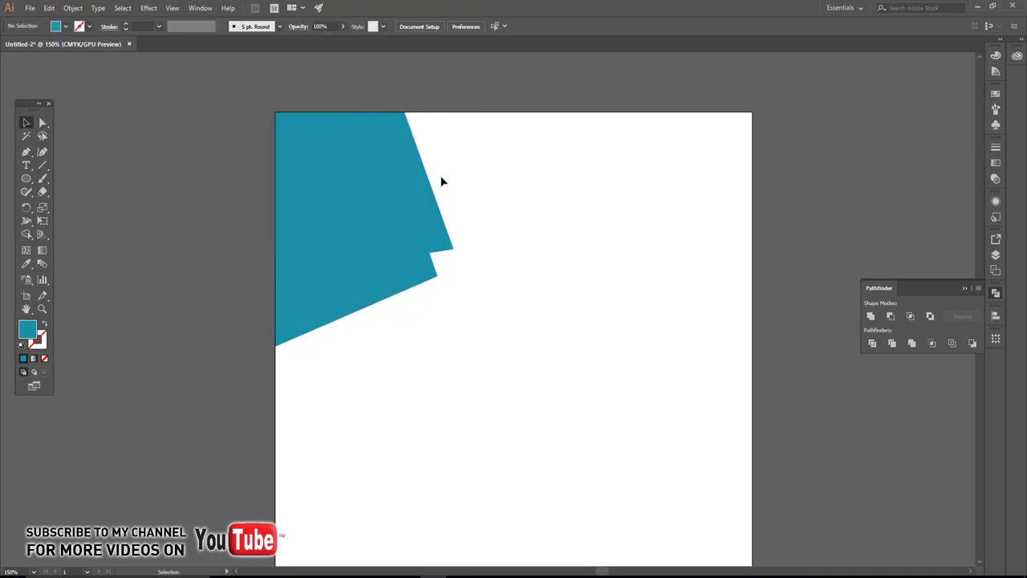
pyautogui.click(66, 27)
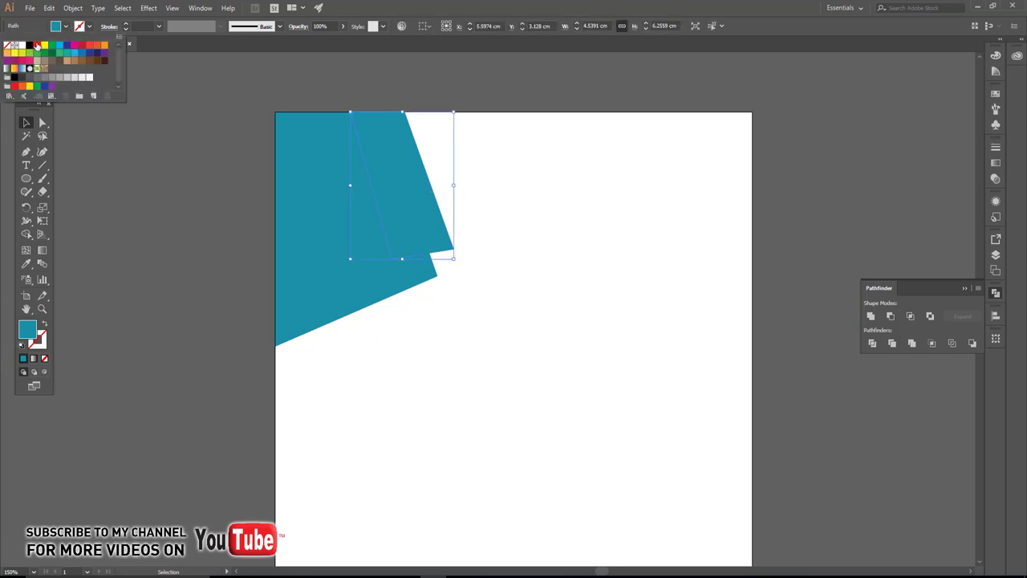
pyautogui.click(32, 46)
pyautogui.click(178, 185)
pyautogui.moveTo(433, 197); pyautogui.dragTo(416, 199)
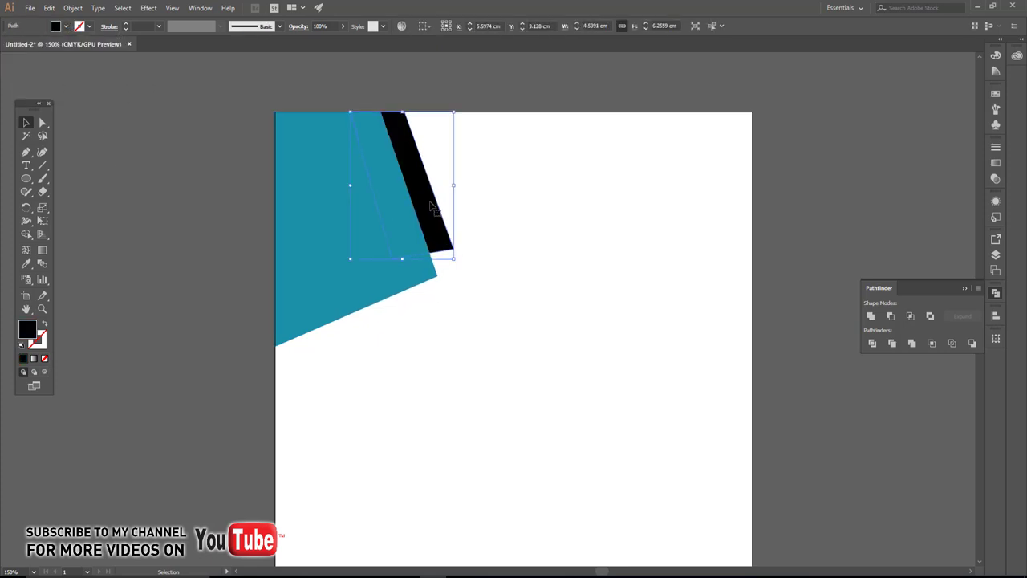
pyautogui.click(173, 8)
pyautogui.moveTo(148, 8)
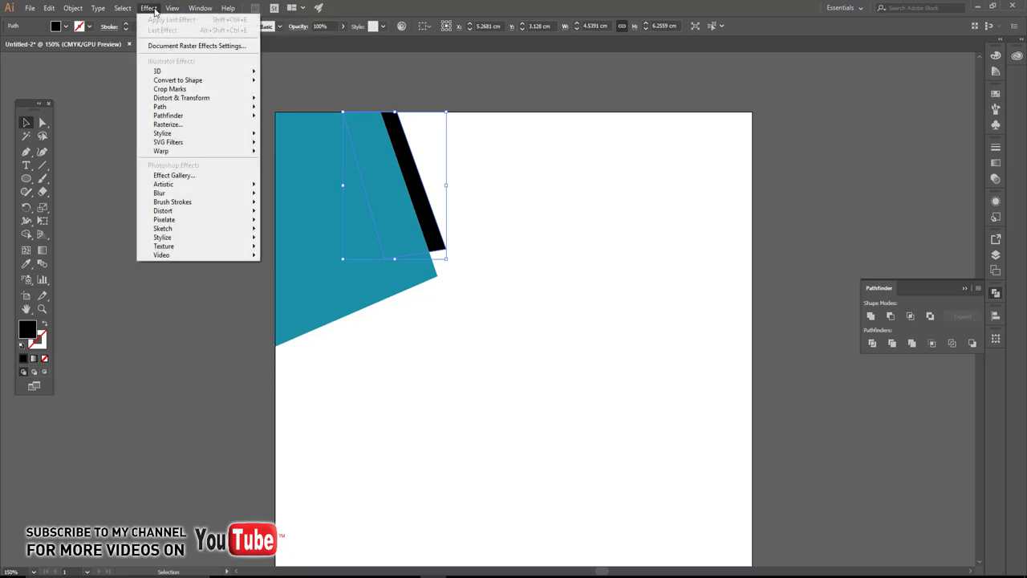
pyautogui.moveTo(159, 192)
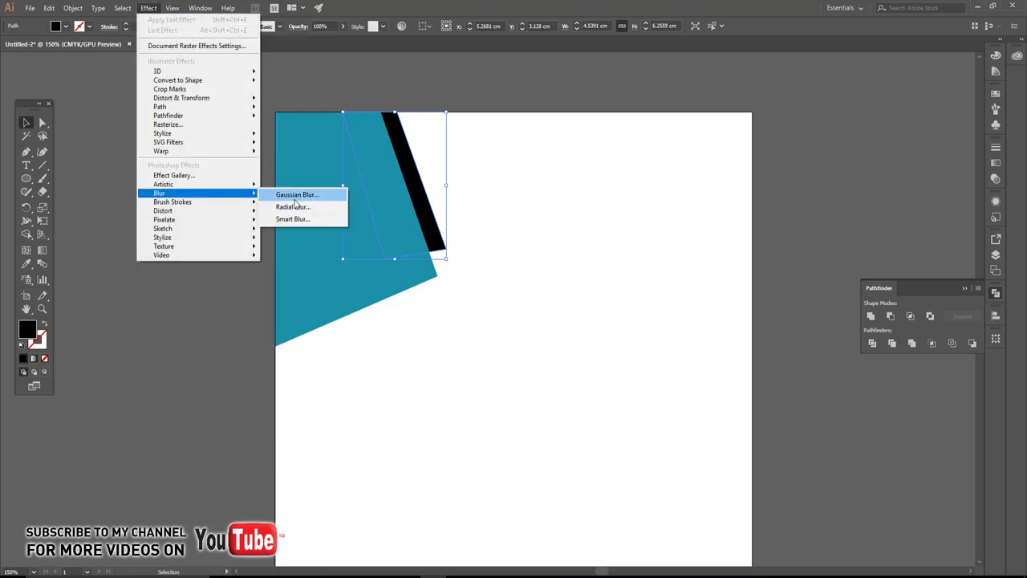
# Apply a Gaussian Blur of about 21 pixels to the black strip.
pyautogui.click(297, 196)
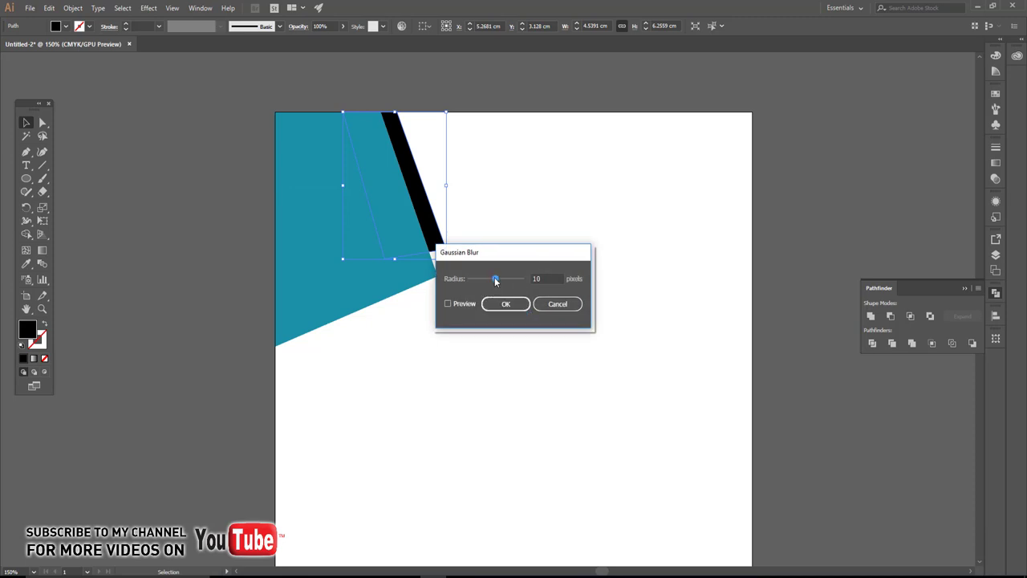
pyautogui.click(465, 304)
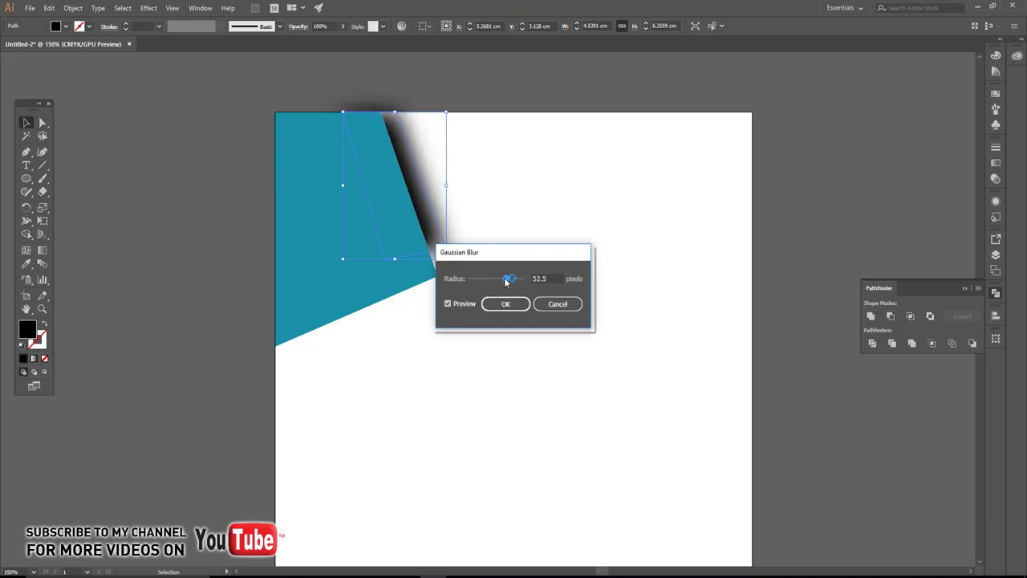
pyautogui.moveTo(506, 279); pyautogui.dragTo(500, 279)
pyautogui.click(505, 303)
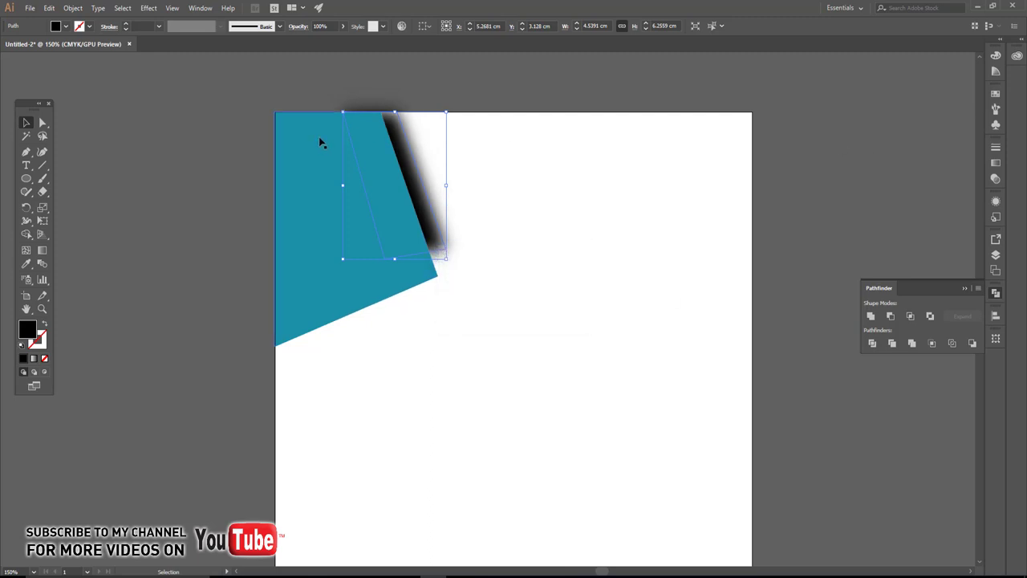
# Set the shadow strip to 55% opacity and stretch it wider to the right.
pyautogui.click(344, 27)
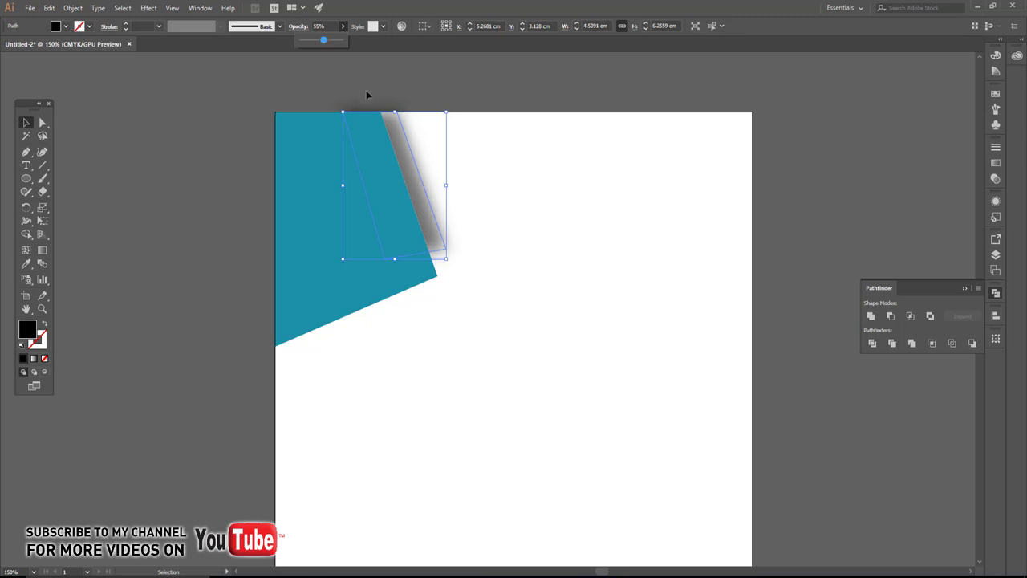
pyautogui.click(446, 190)
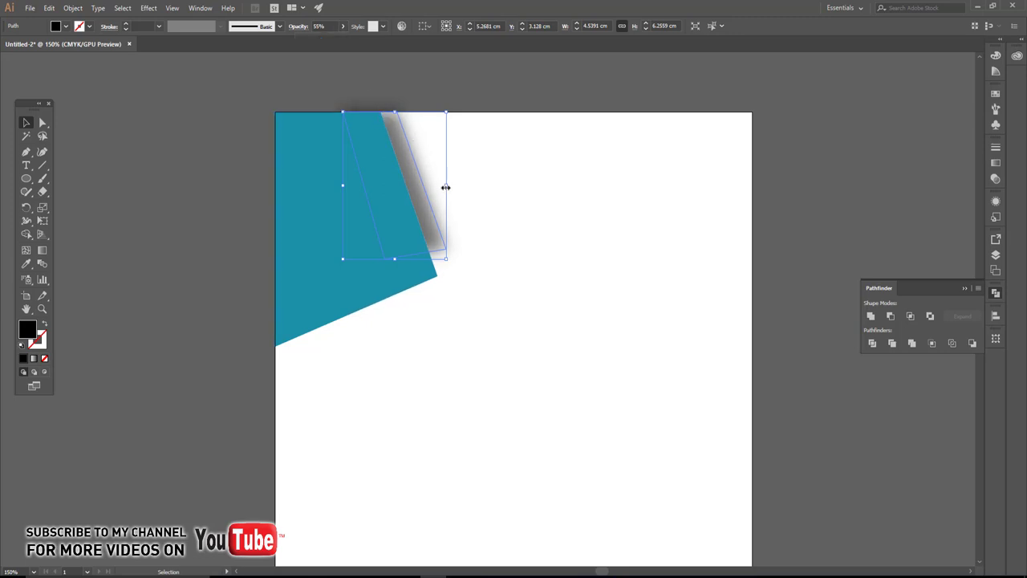
pyautogui.moveTo(446, 187); pyautogui.dragTo(435, 190)
pyautogui.click(497, 200)
pyautogui.moveTo(549, 211); pyautogui.dragTo(529, 203)
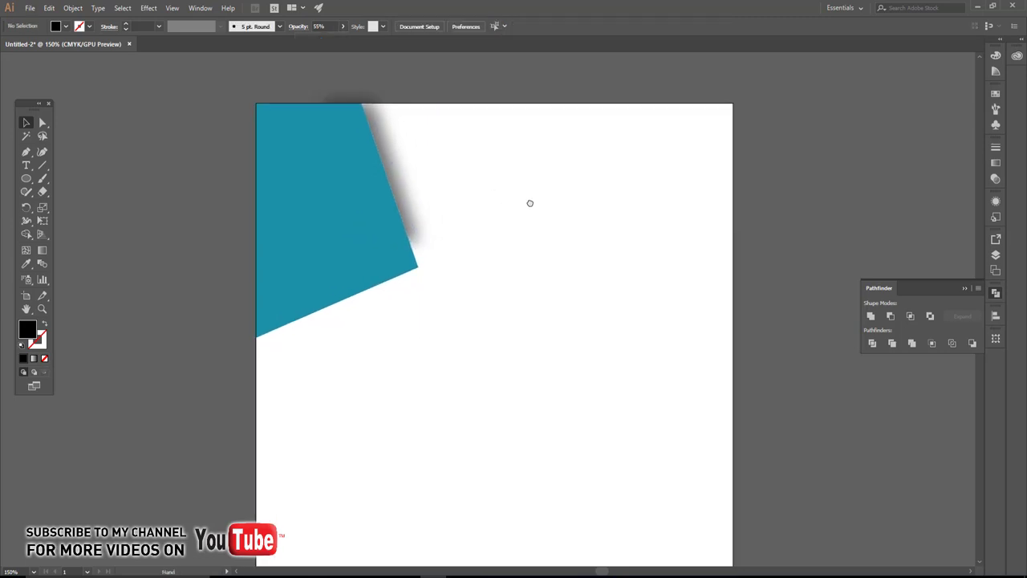
pyautogui.scroll(-2, 559, 281)
pyautogui.scroll(-2, 534, 241)
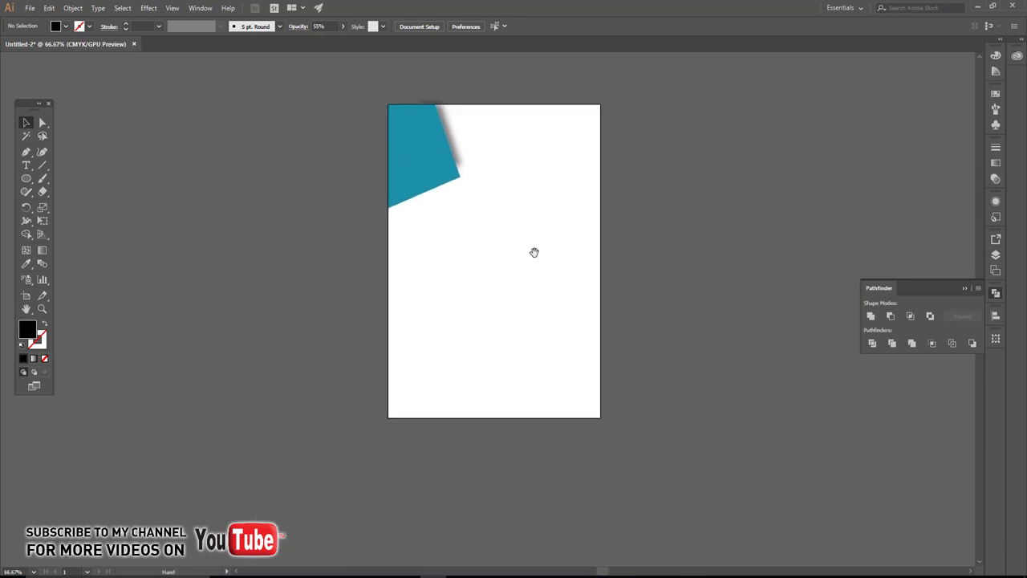
pyautogui.scroll(-1, 481, 321)
# Draw a four-point shape across the page bottom and give it the top shape's teal with the Eyedropper.
pyautogui.press('p')
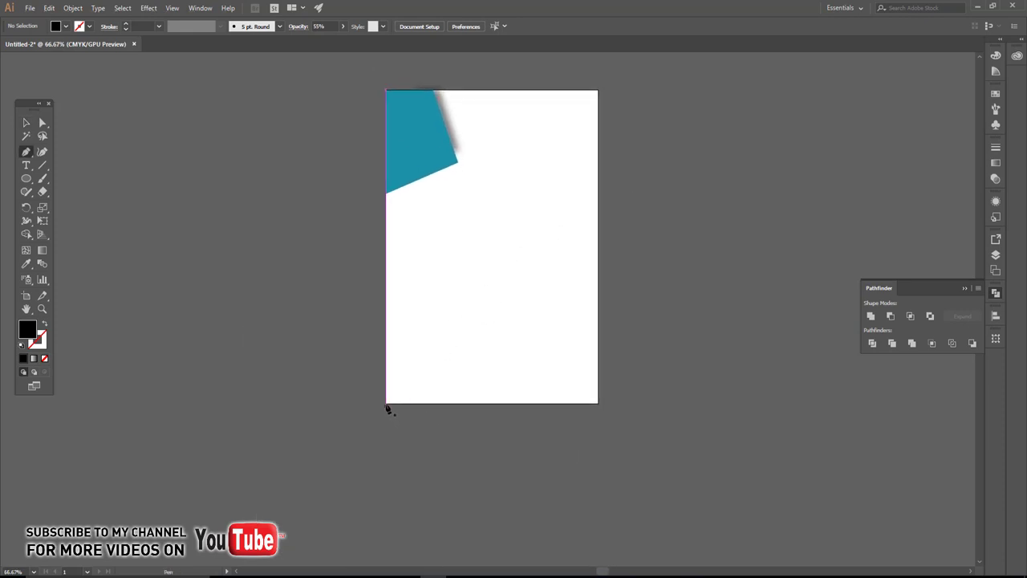
pyautogui.click(386, 403)
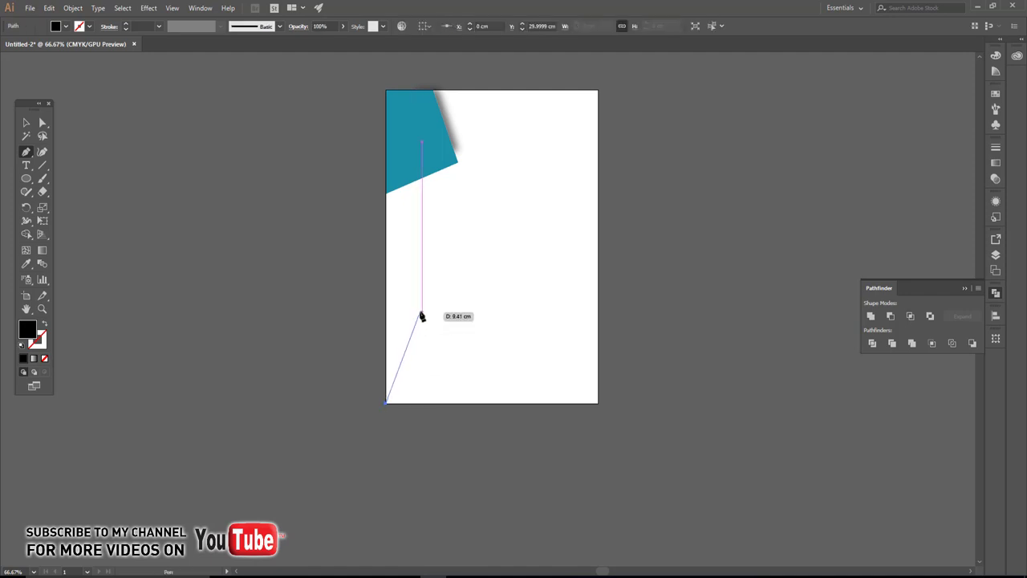
pyautogui.click(415, 298)
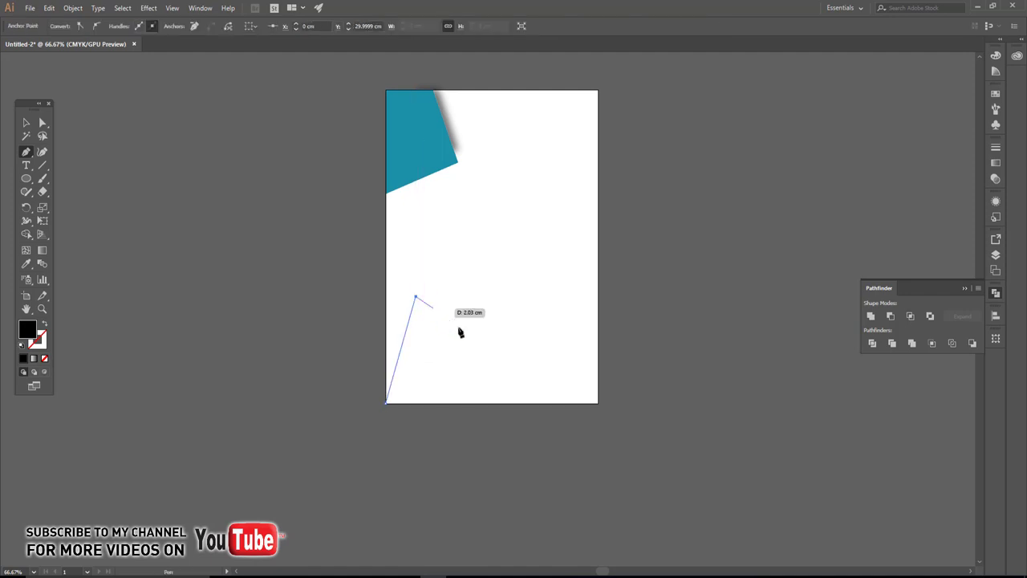
pyautogui.click(598, 354)
pyautogui.click(598, 403)
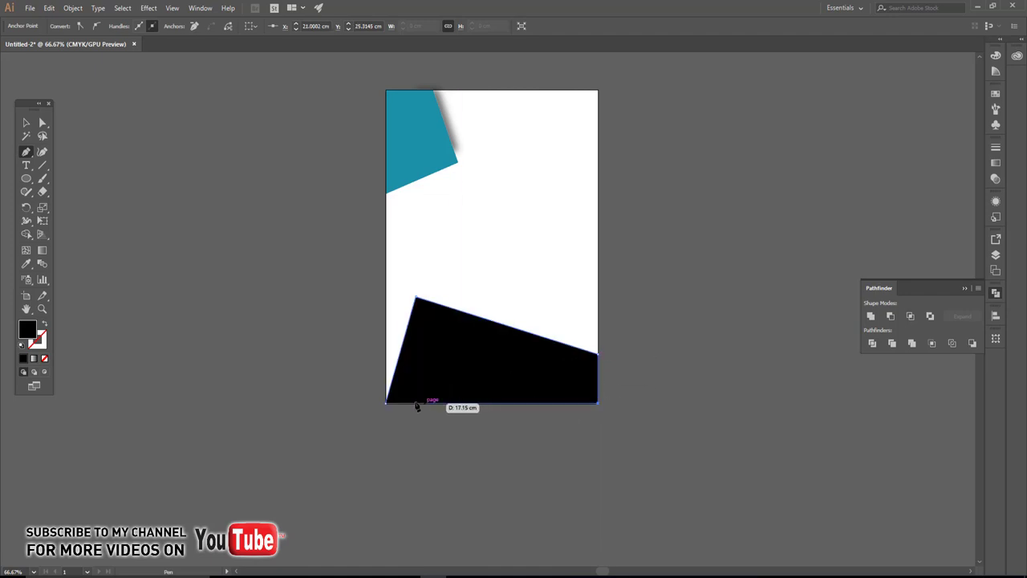
pyautogui.click(387, 402)
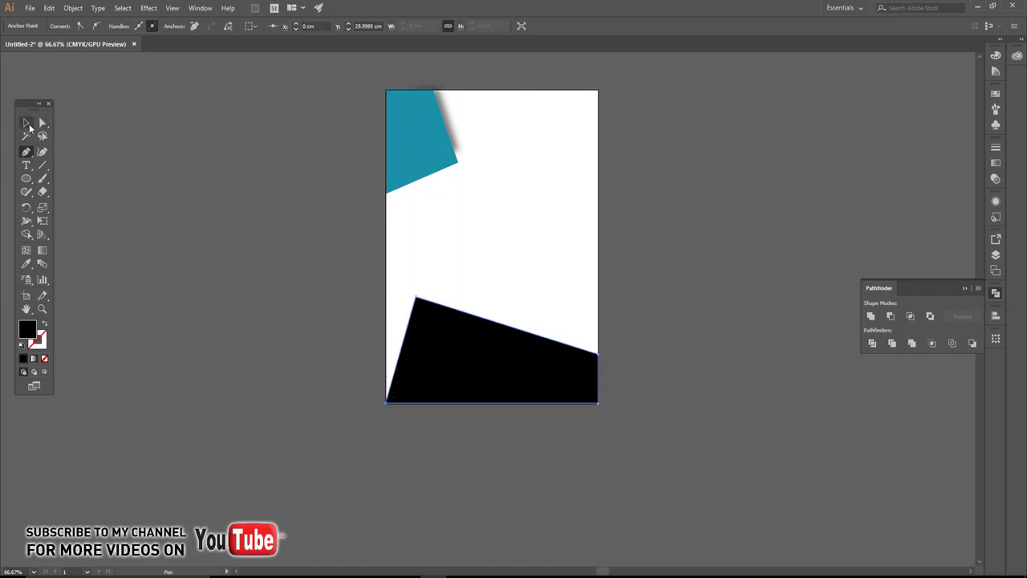
pyautogui.click(32, 266)
pyautogui.click(423, 149)
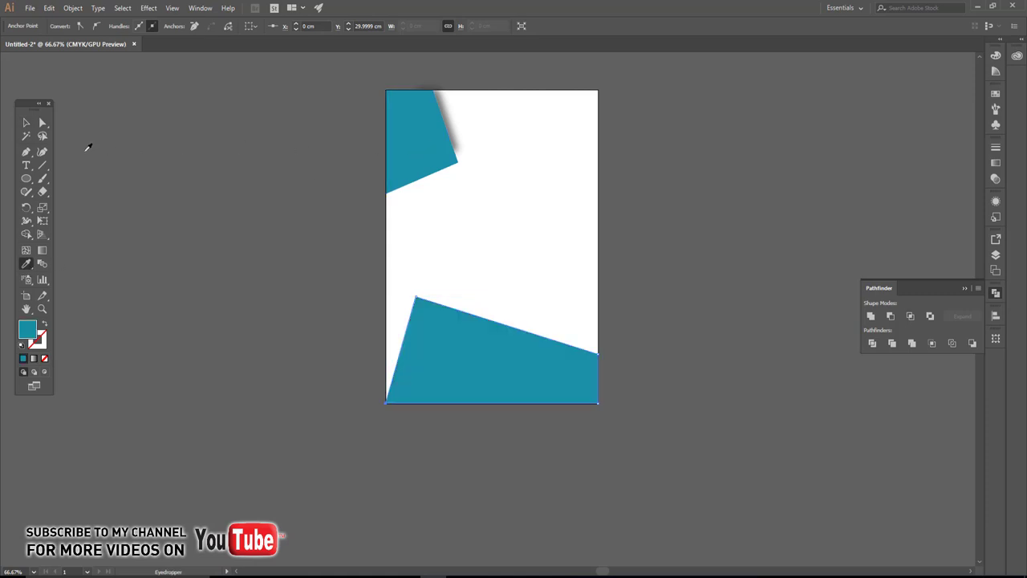
# Draw a triangle linking the left edge, the bottom shape's peak and the bottom-left corner.
pyautogui.click(26, 122)
pyautogui.click(263, 287)
pyautogui.scroll(2, 353, 289)
pyautogui.hscroll(1, 353, 281)
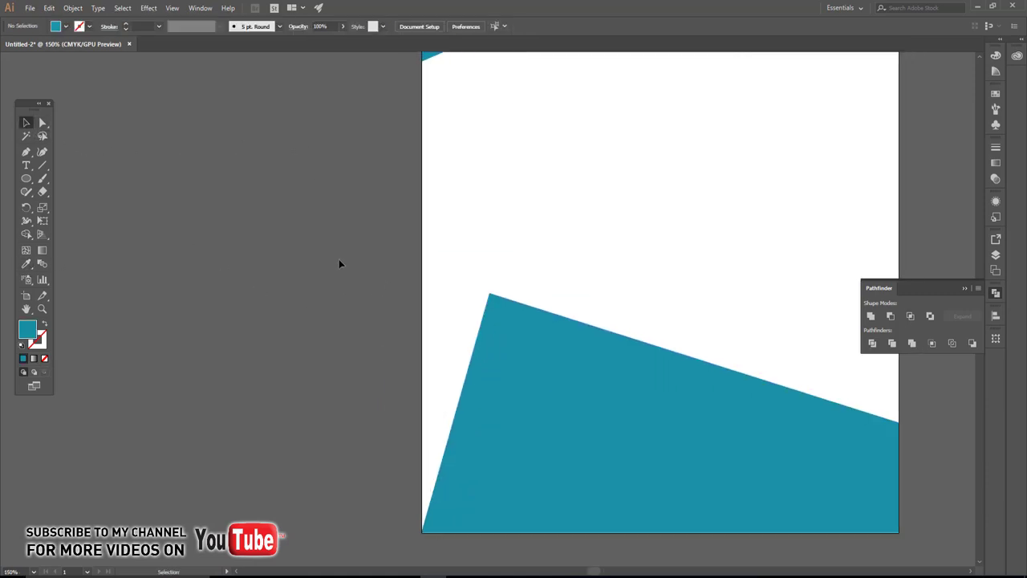
pyautogui.click(26, 151)
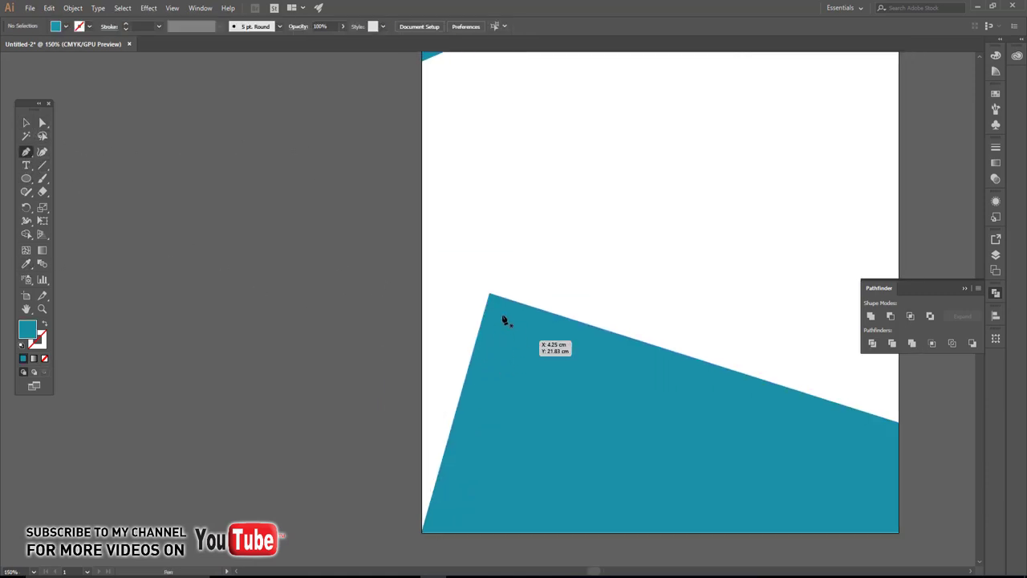
pyautogui.click(423, 293)
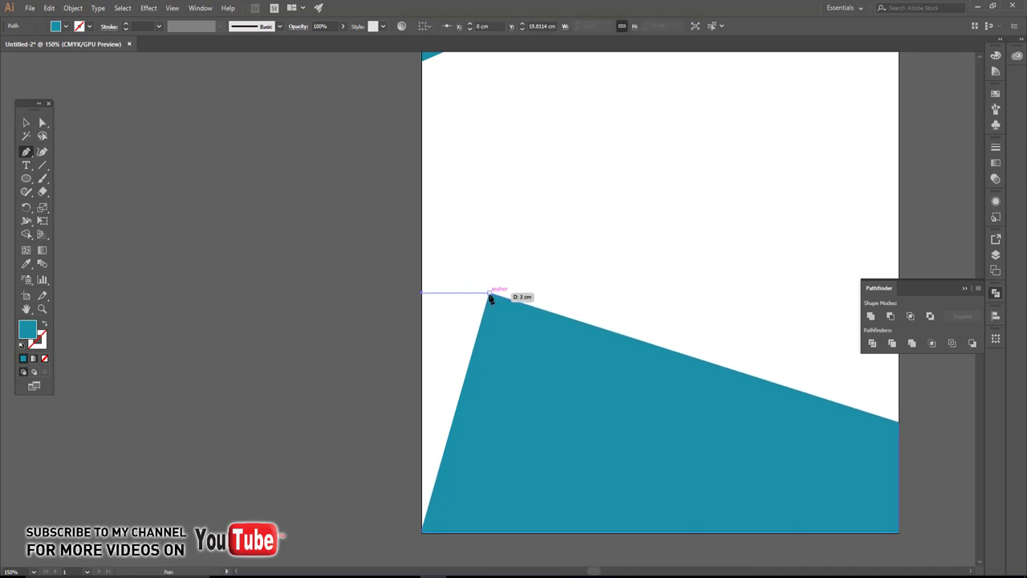
pyautogui.click(490, 294)
pyautogui.click(422, 529)
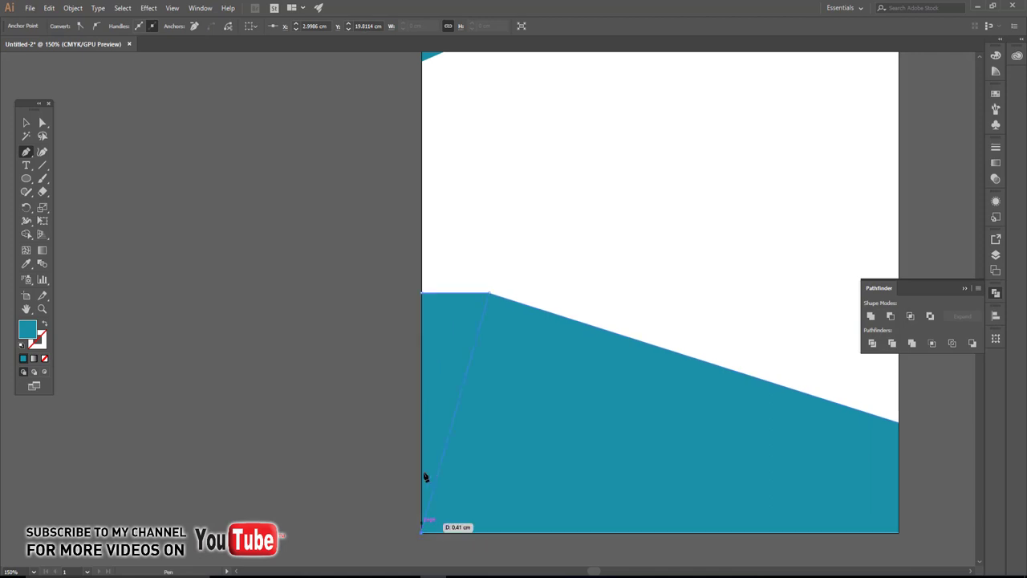
pyautogui.click(423, 294)
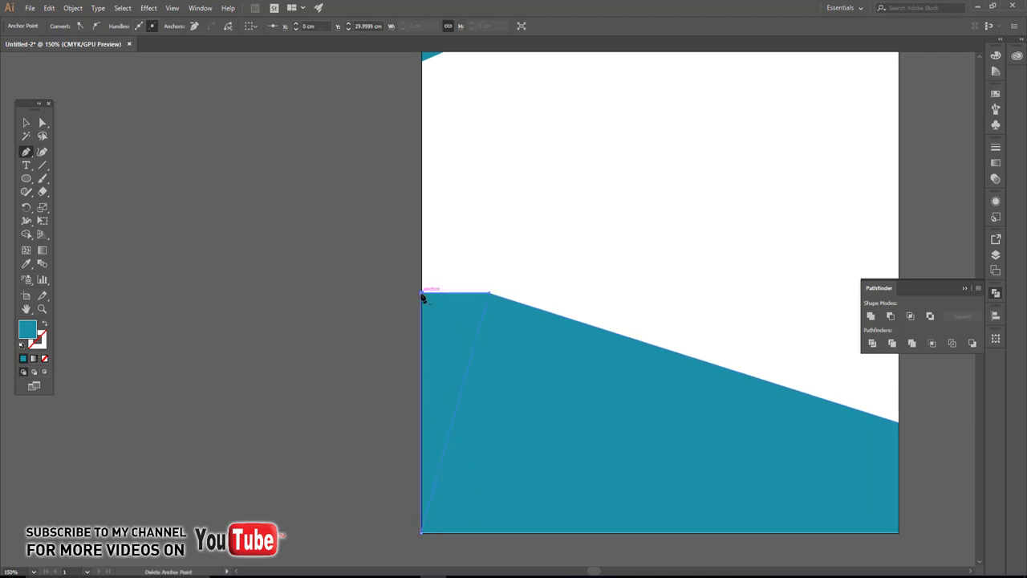
pyautogui.click(26, 122)
# Fill the left triangle with darker teal, hex 176775.
pyautogui.doubleClick(29, 329)
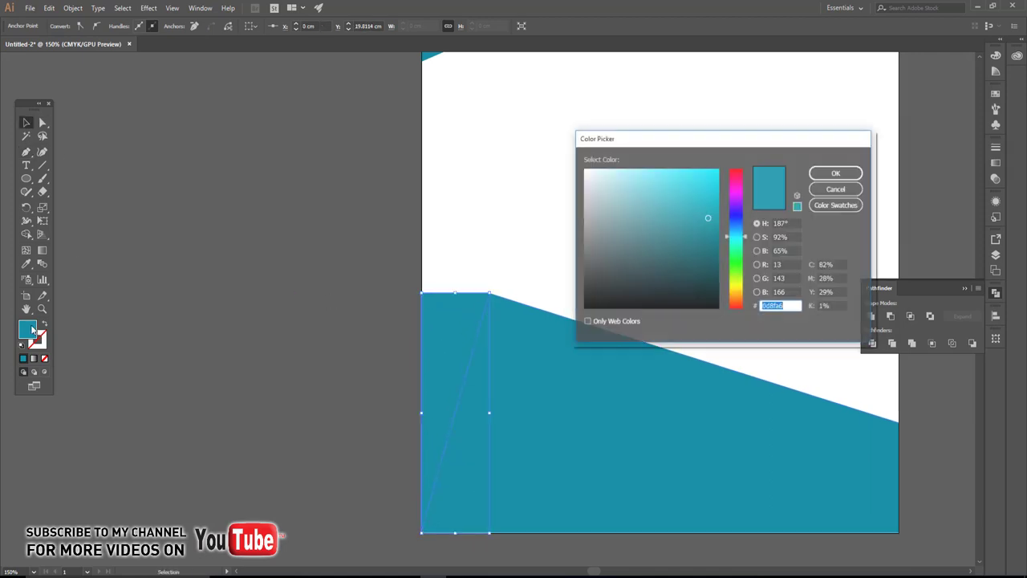
pyautogui.write('176775')
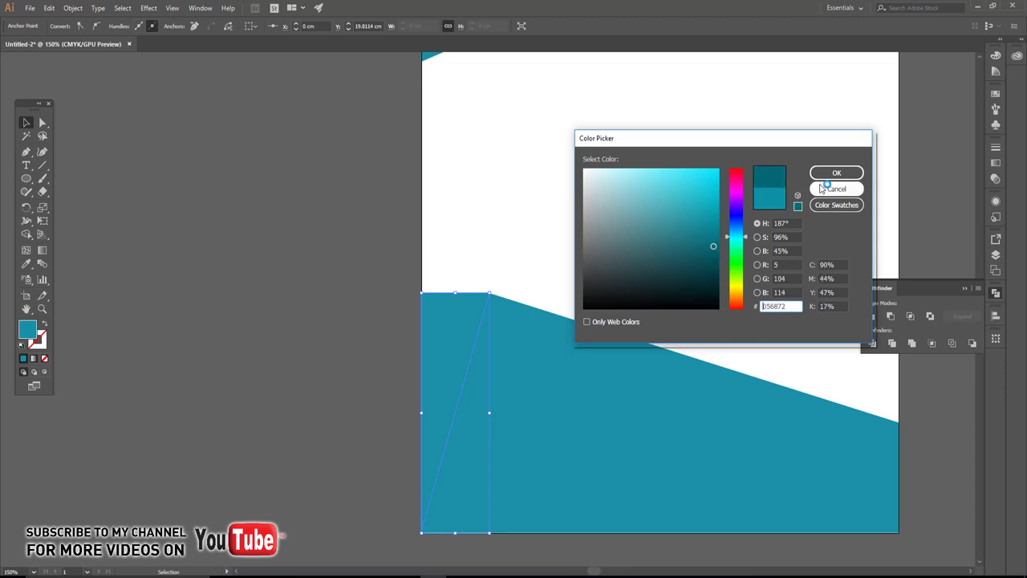
pyautogui.click(836, 172)
pyautogui.moveTo(372, 302)
pyautogui.mouseDown()
pyautogui.moveTo(477, 340)
pyautogui.moveTo(471, 324)
pyautogui.mouseUp()
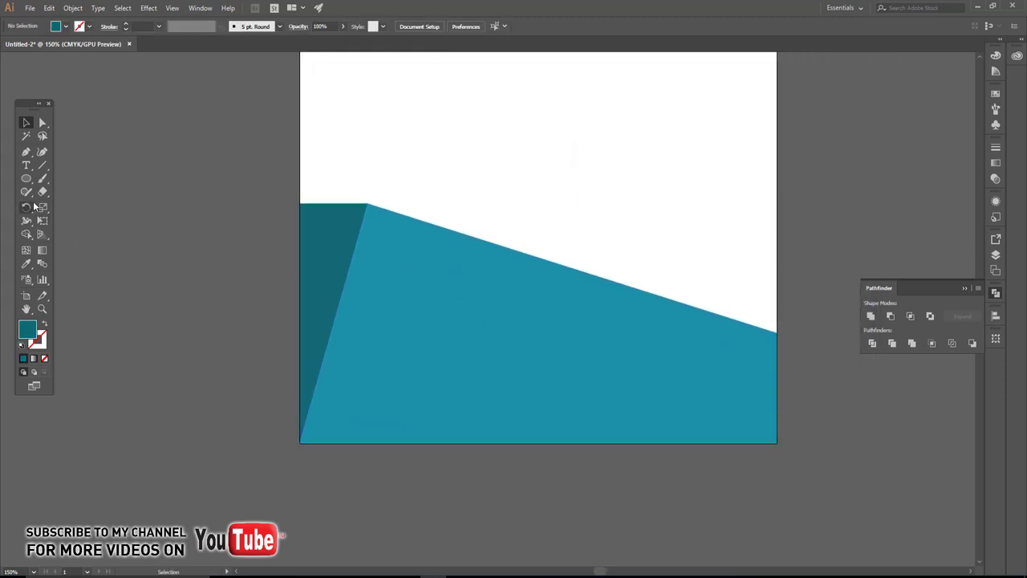
# Draw a rectangle at the bottom-right corner and slant its left edge by moving its top-left anchor.
pyautogui.moveTo(25, 178); pyautogui.dragTo(62, 180)
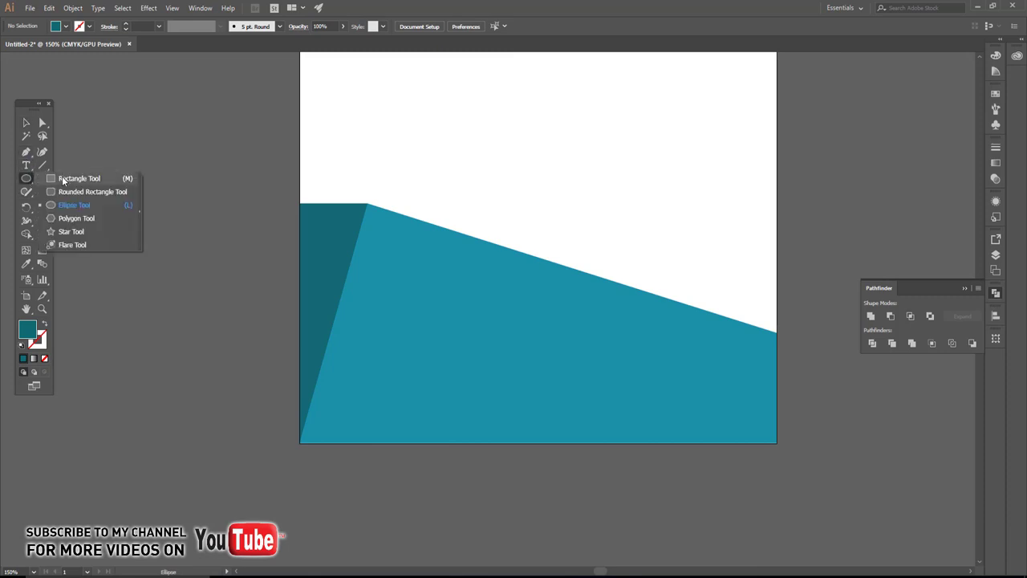
pyautogui.moveTo(608, 244); pyautogui.dragTo(777, 442)
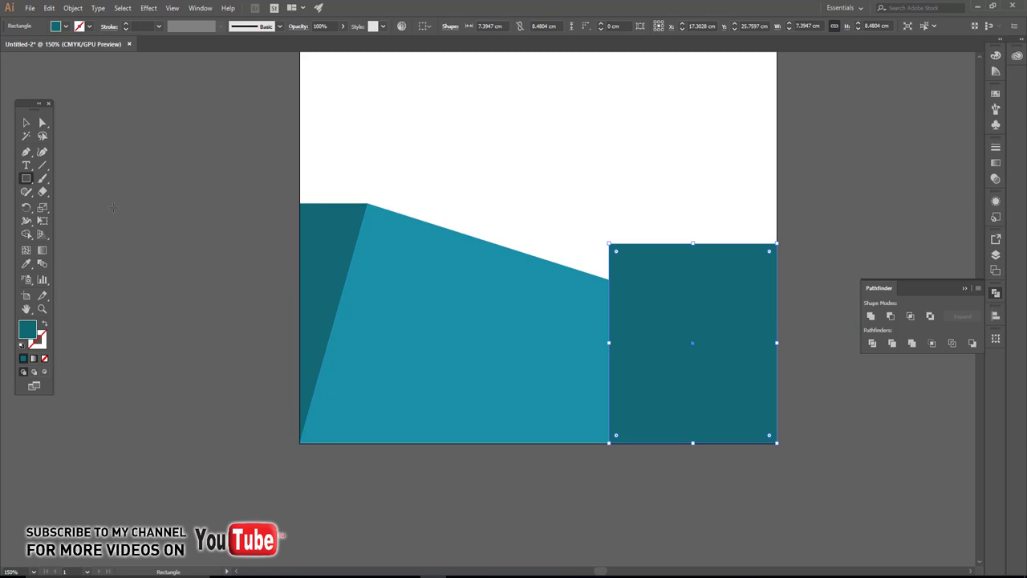
pyautogui.click(43, 122)
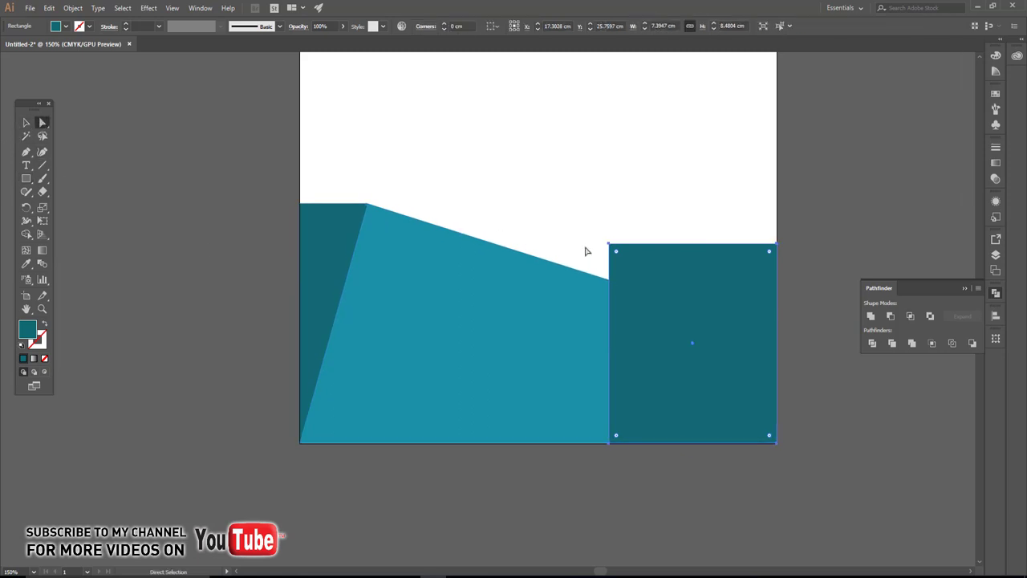
pyautogui.moveTo(609, 244); pyautogui.dragTo(570, 243)
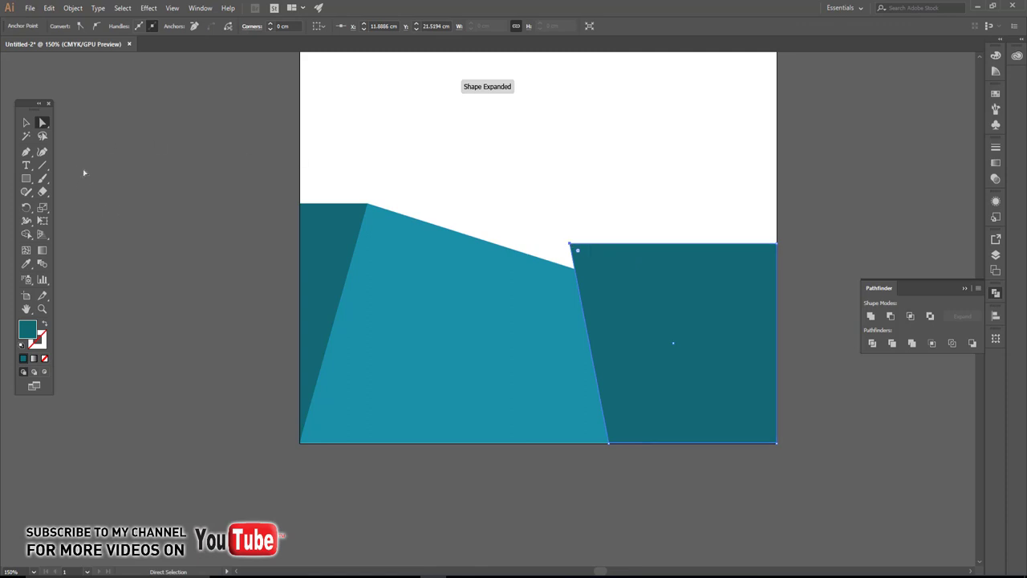
pyautogui.click(27, 122)
pyautogui.click(217, 220)
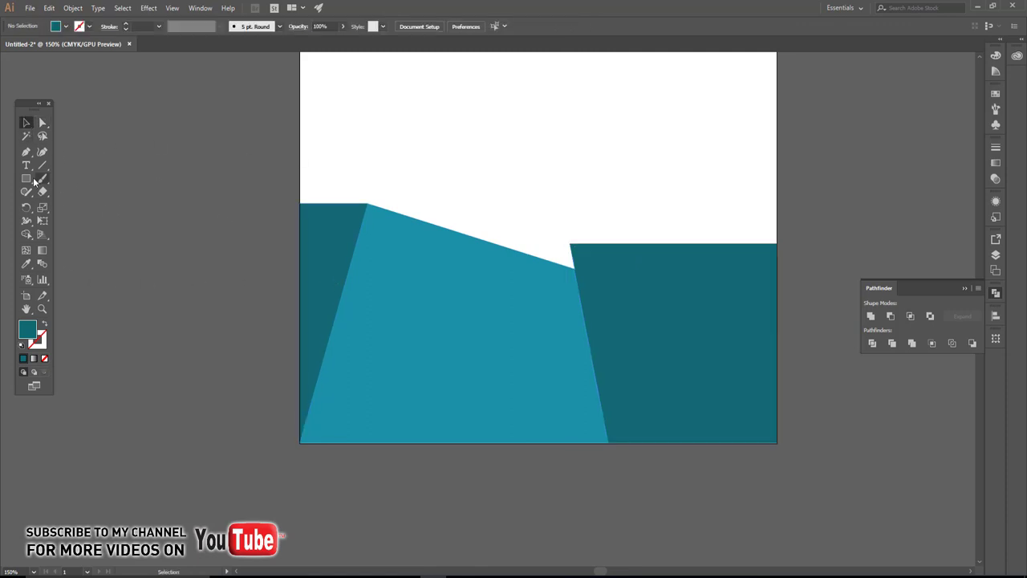
# Draw a four-point angled band rising from the light teal shape toward the right edge.
pyautogui.click(26, 151)
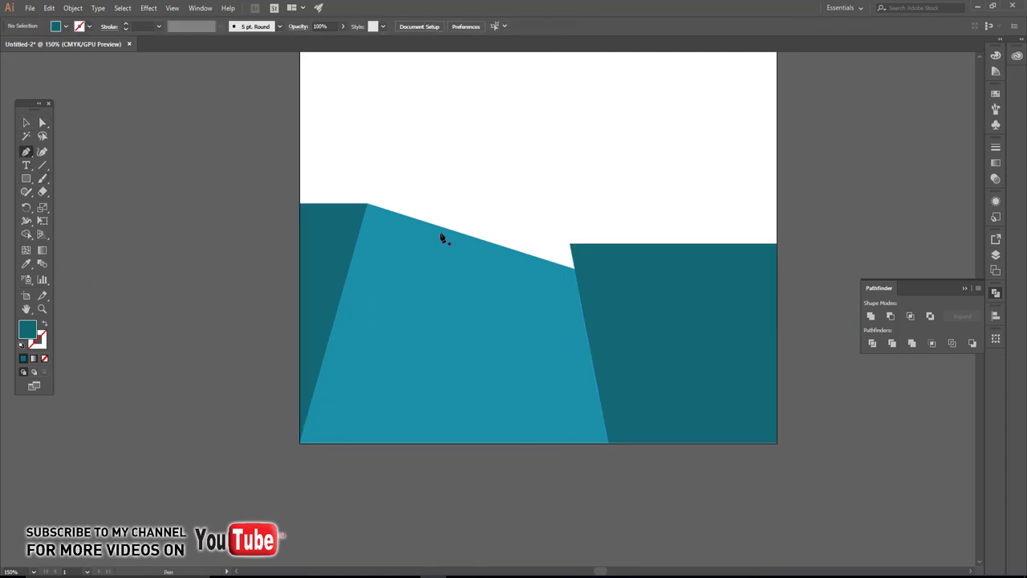
pyautogui.click(369, 206)
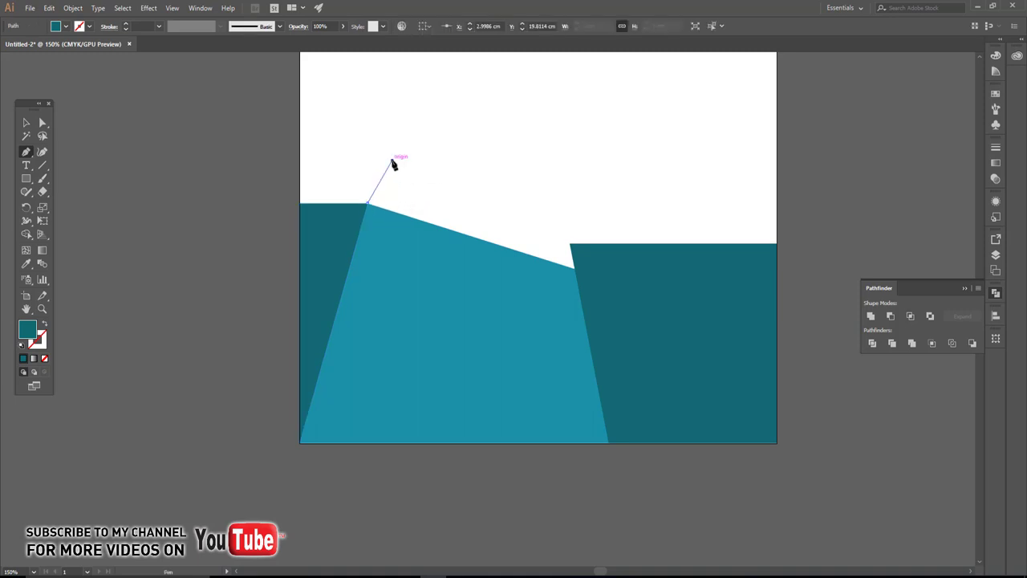
pyautogui.click(391, 161)
pyautogui.click(628, 279)
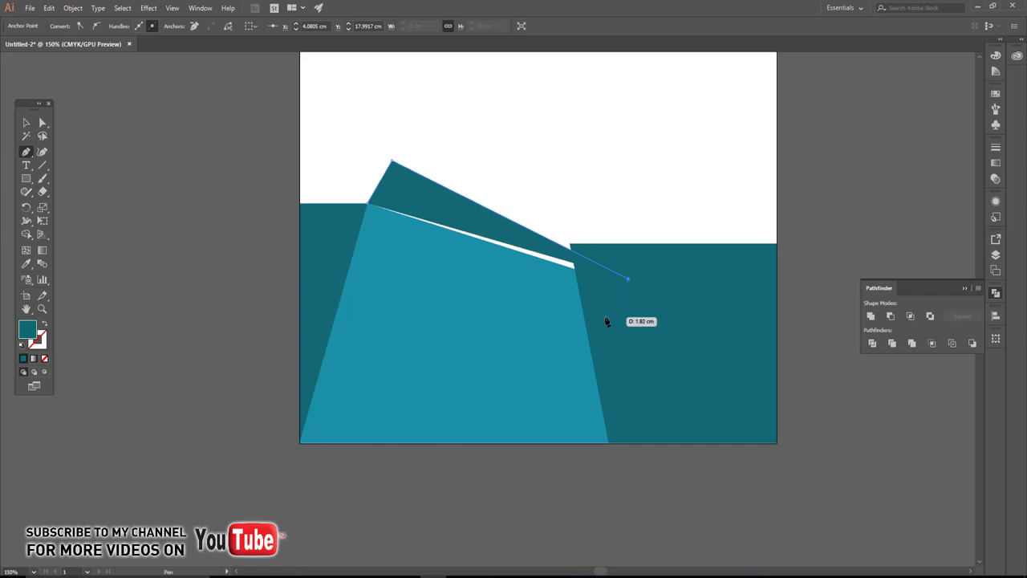
pyautogui.click(605, 316)
pyautogui.click(369, 204)
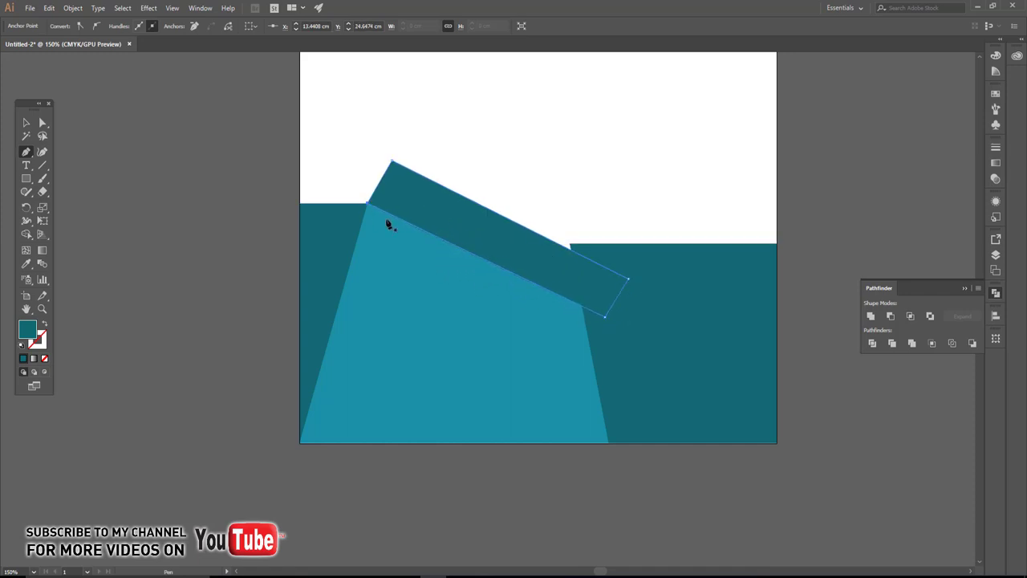
pyautogui.click(26, 122)
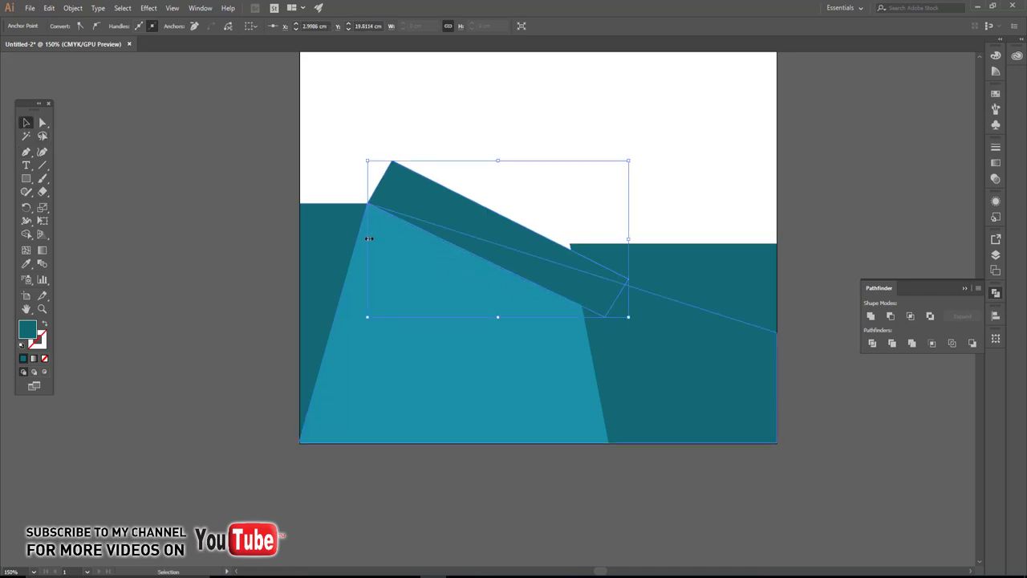
pyautogui.moveTo(367, 238); pyautogui.dragTo(401, 248)
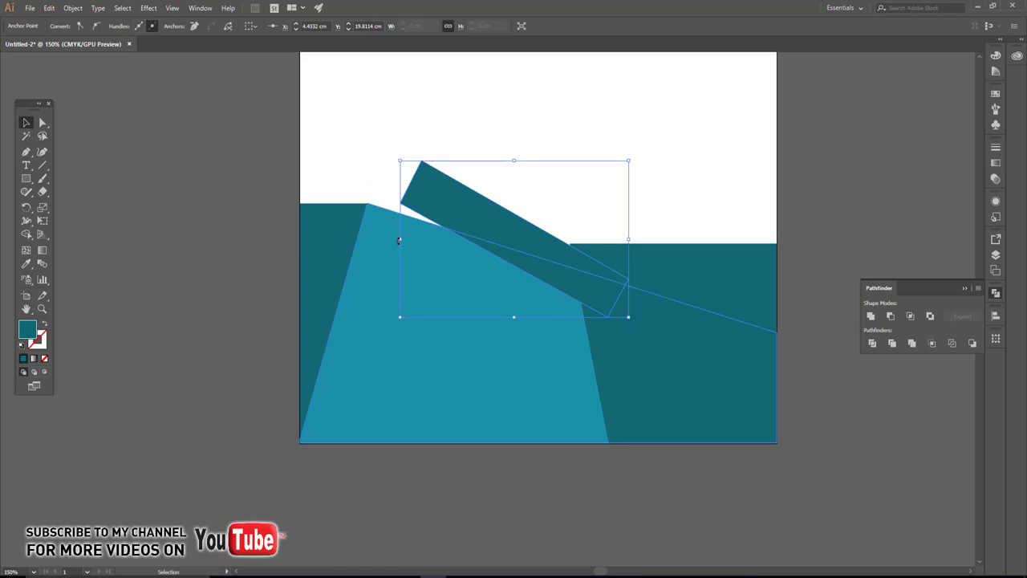
# Adjust the band's left anchor points onto the light teal edge.
pyautogui.press('a')
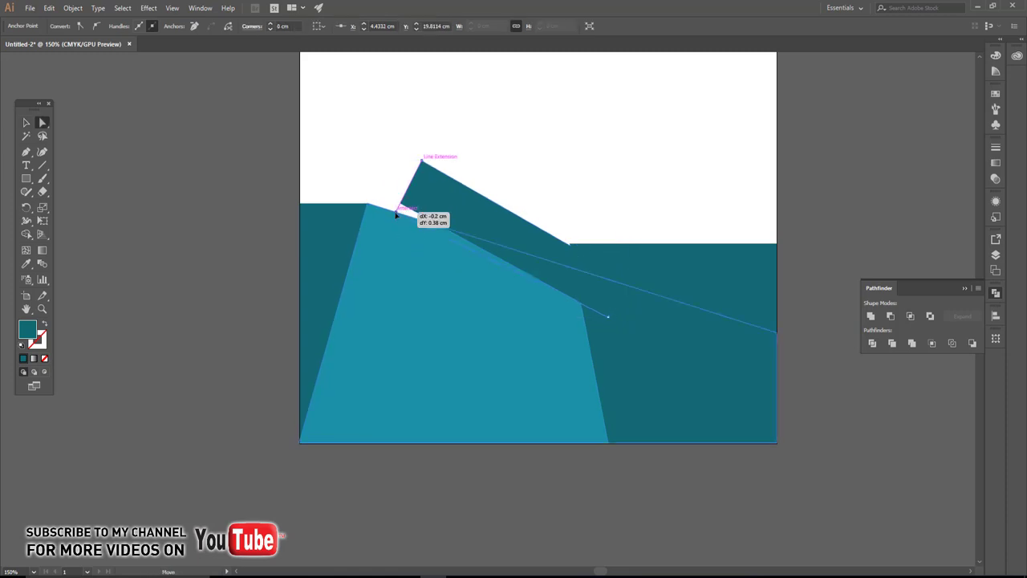
pyautogui.moveTo(402, 206); pyautogui.dragTo(395, 212)
pyautogui.moveTo(419, 163); pyautogui.dragTo(416, 179)
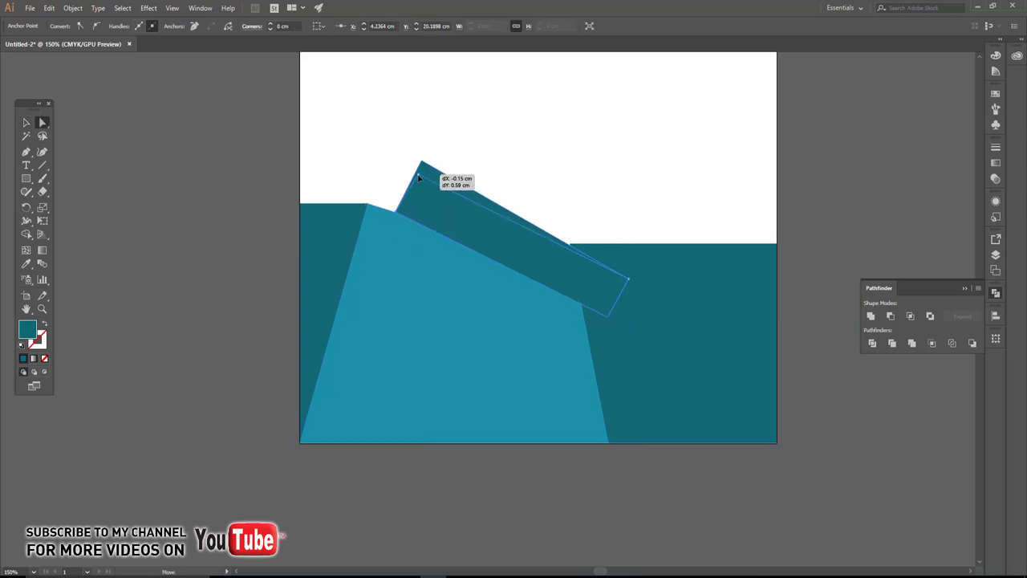
pyautogui.click(26, 122)
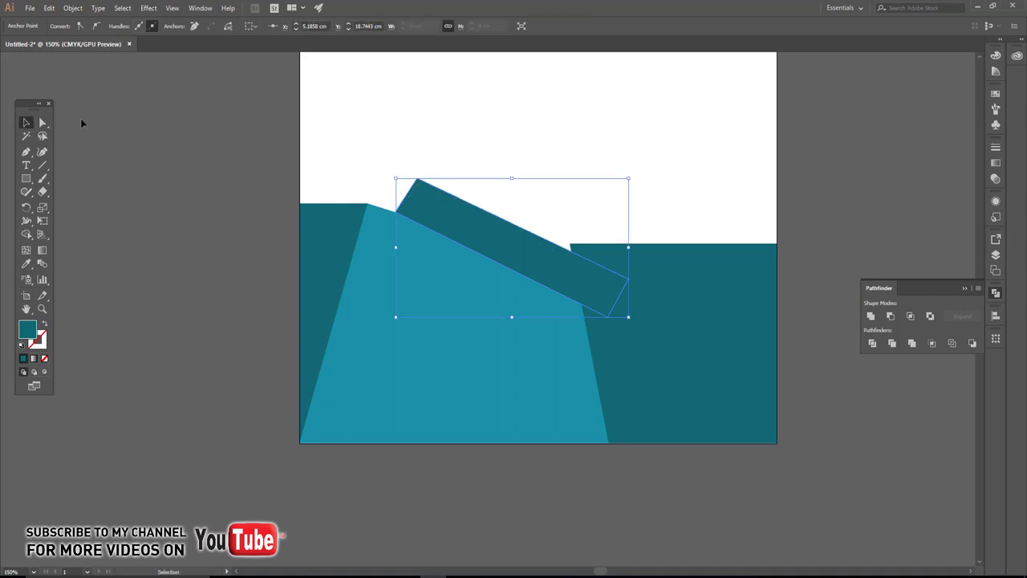
pyautogui.click(454, 207)
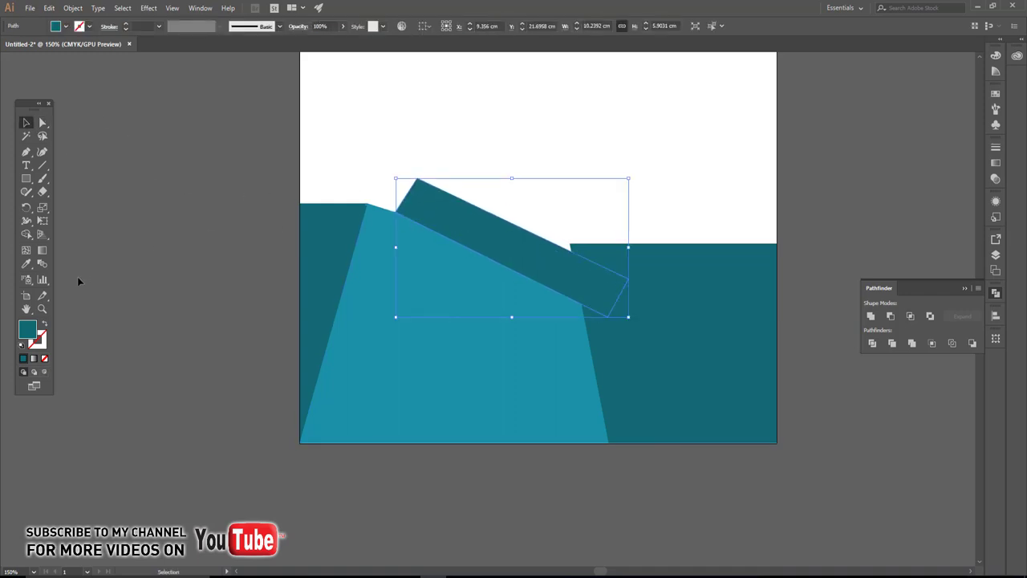
# Fill the band green and send it behind the other shapes.
pyautogui.doubleClick(29, 330)
pyautogui.click(737, 264)
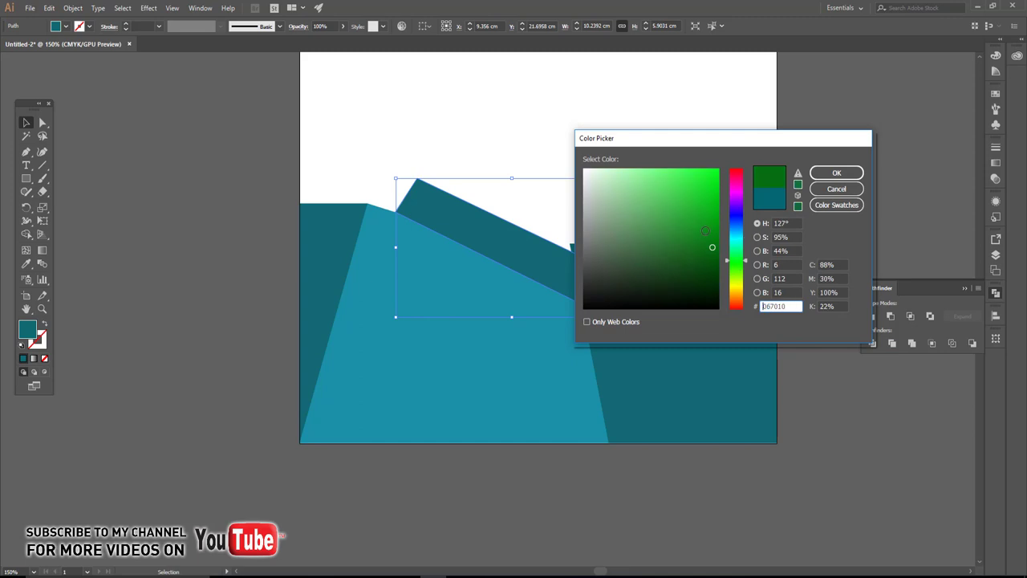
pyautogui.click(718, 183)
pyautogui.click(797, 181)
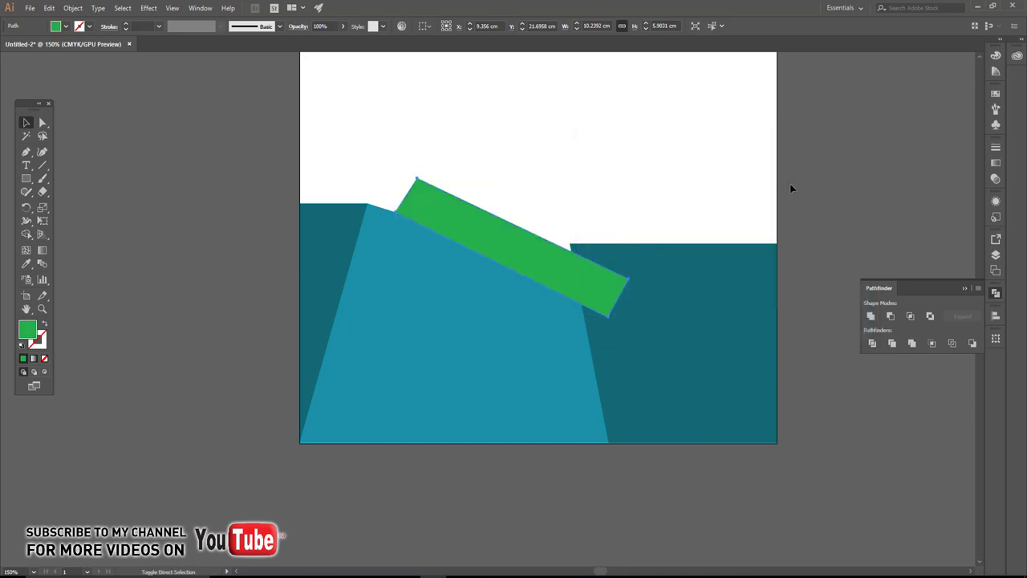
pyautogui.hotkey('ctrl', 'shift', '[')
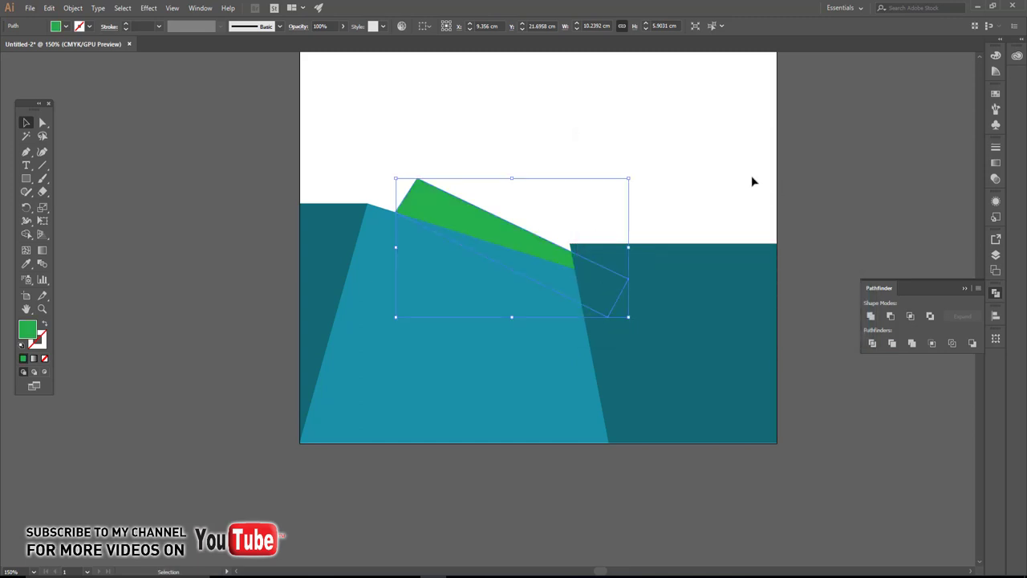
pyautogui.click(753, 182)
# Draw a triangular facet from the green band's peak down into the blue shape.
pyautogui.press('o')
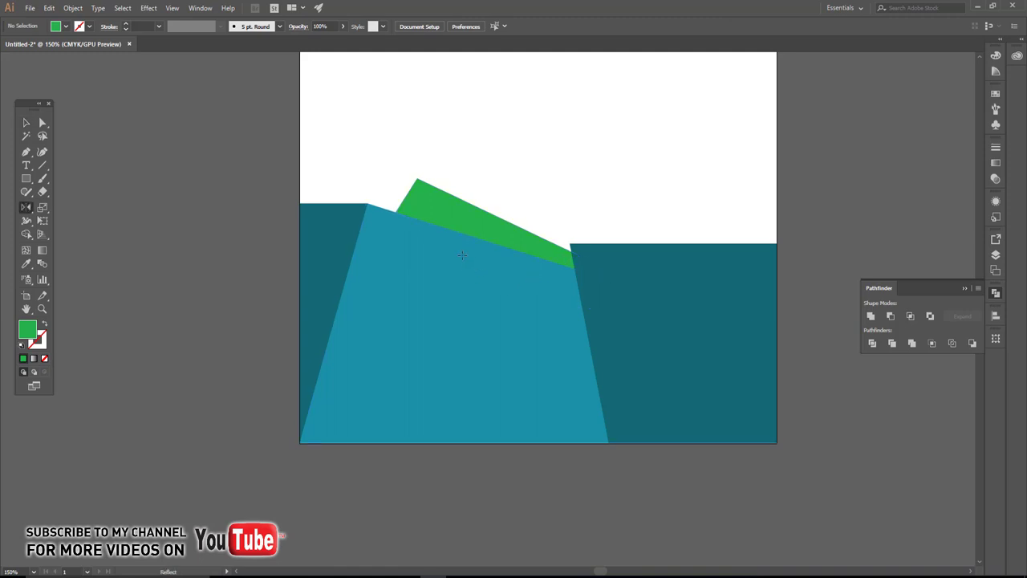
pyautogui.press('p')
pyautogui.scroll(3, 399, 204)
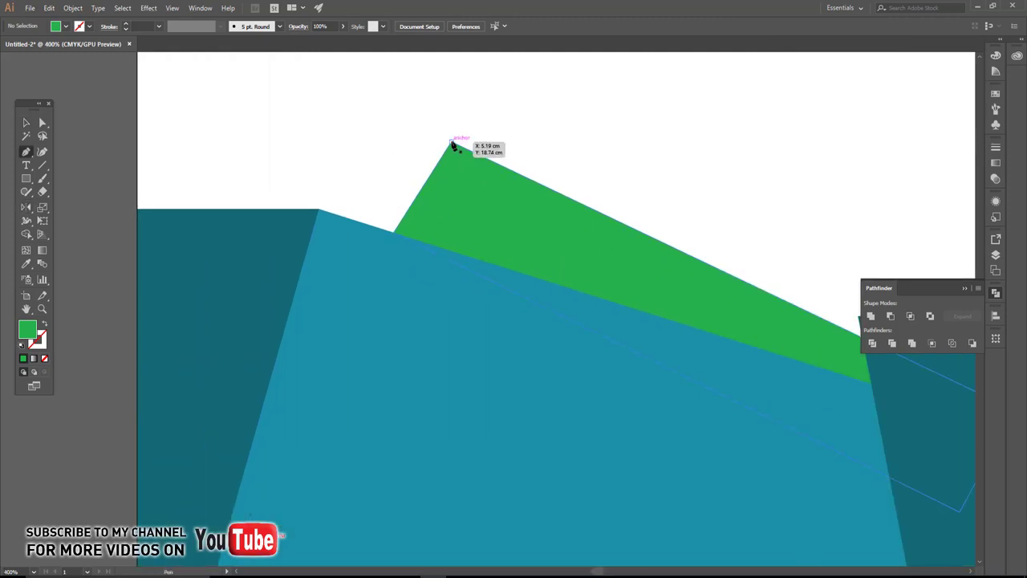
pyautogui.click(451, 143)
pyautogui.click(319, 209)
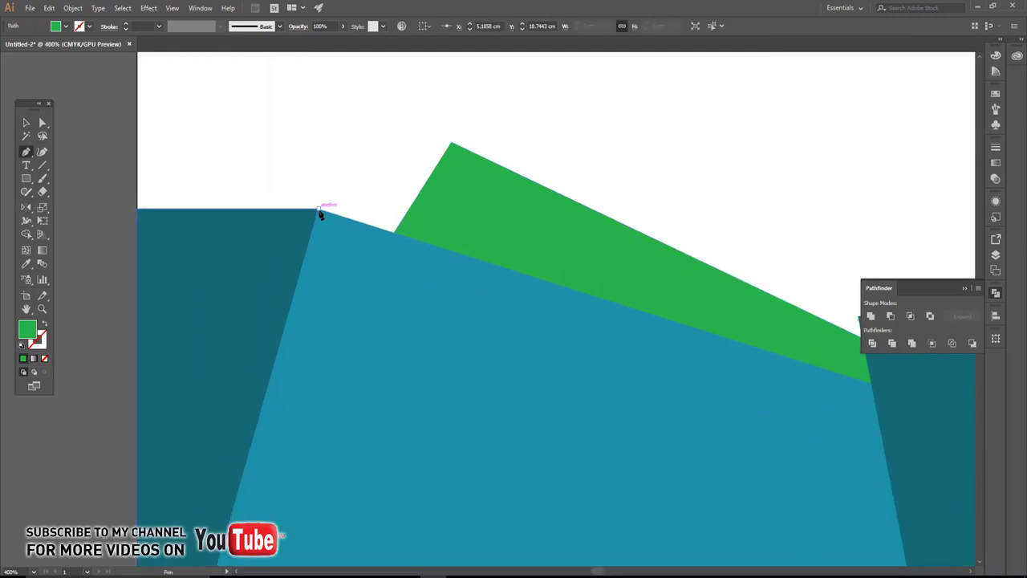
pyautogui.click(387, 283)
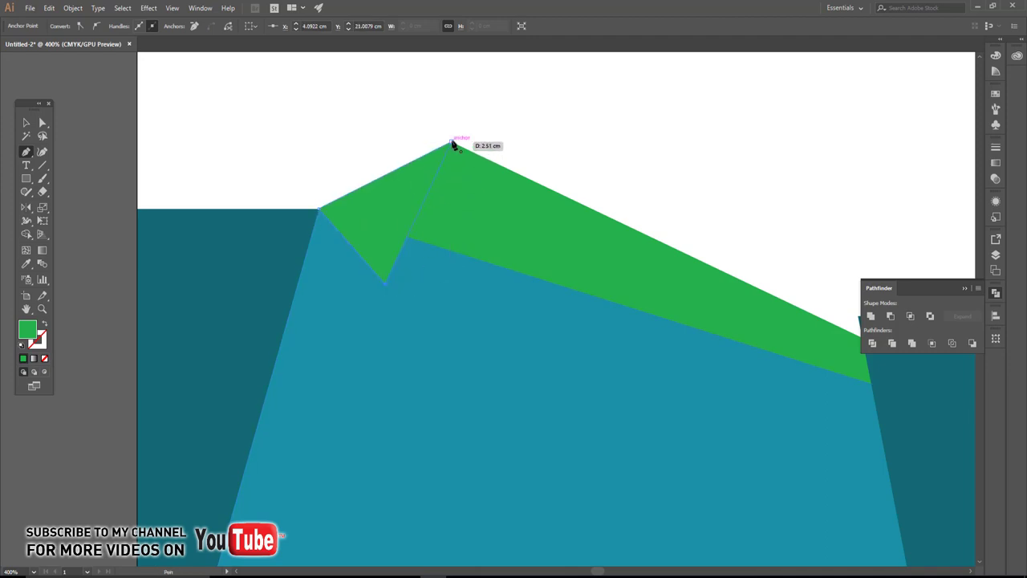
pyautogui.click(452, 144)
# Send the triangle to the back and fill it darker green, #008a3e.
pyautogui.click(27, 123)
pyautogui.hotkey('ctrl', 'shift', '[')
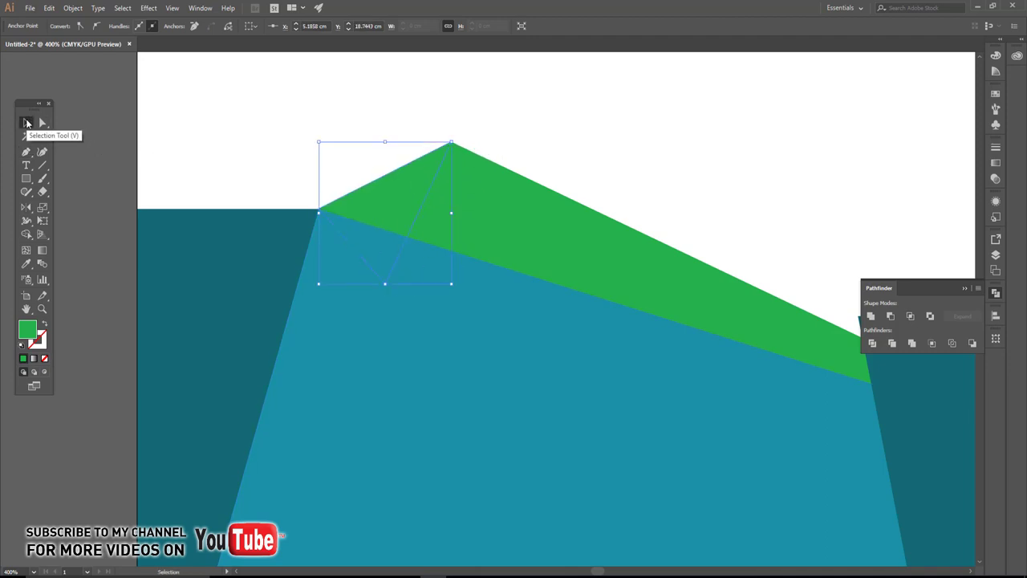
pyautogui.doubleClick(24, 332)
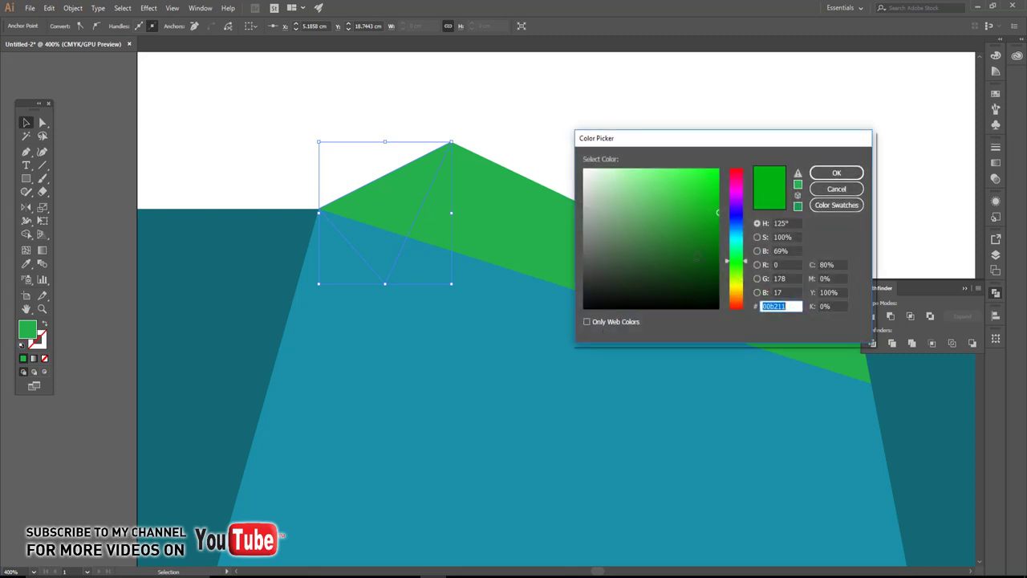
pyautogui.write('008a3e')
pyautogui.click(836, 173)
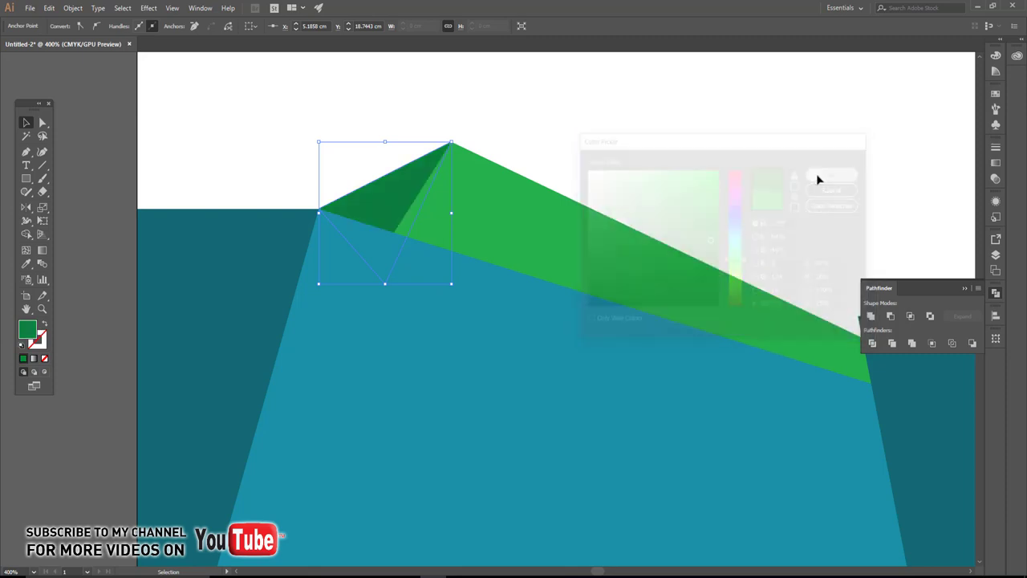
pyautogui.click(357, 137)
pyautogui.hotkey('ctrl', '-')
pyautogui.hotkey('ctrl', '-')
pyautogui.hotkey('ctrl', '-')
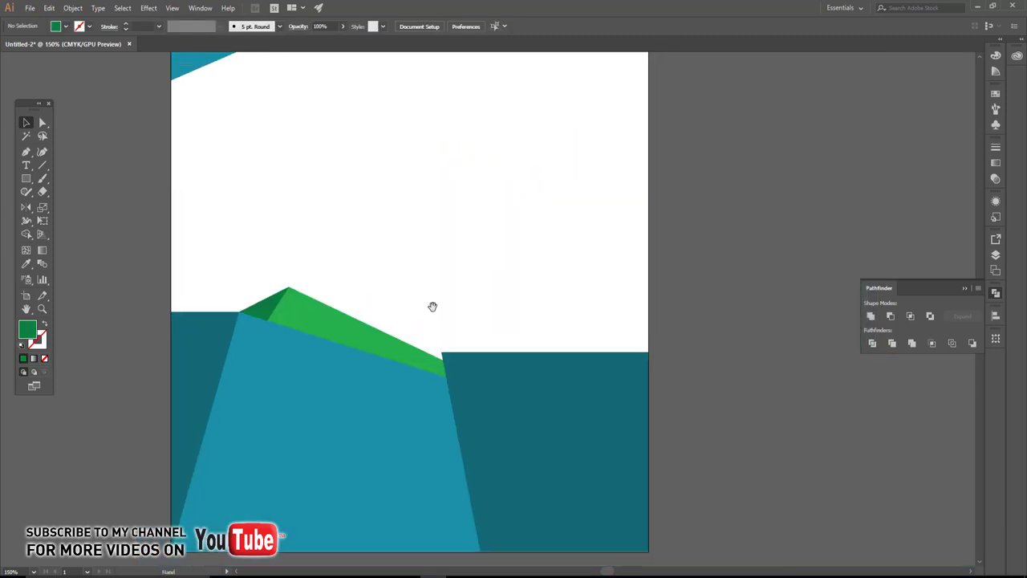
# Nudge the dark teal block up and add a drop shadow with X offset -0.25 cm, Y offset 0 cm.
pyautogui.moveTo(433, 305); pyautogui.dragTo(446, 300)
pyautogui.click(554, 344)
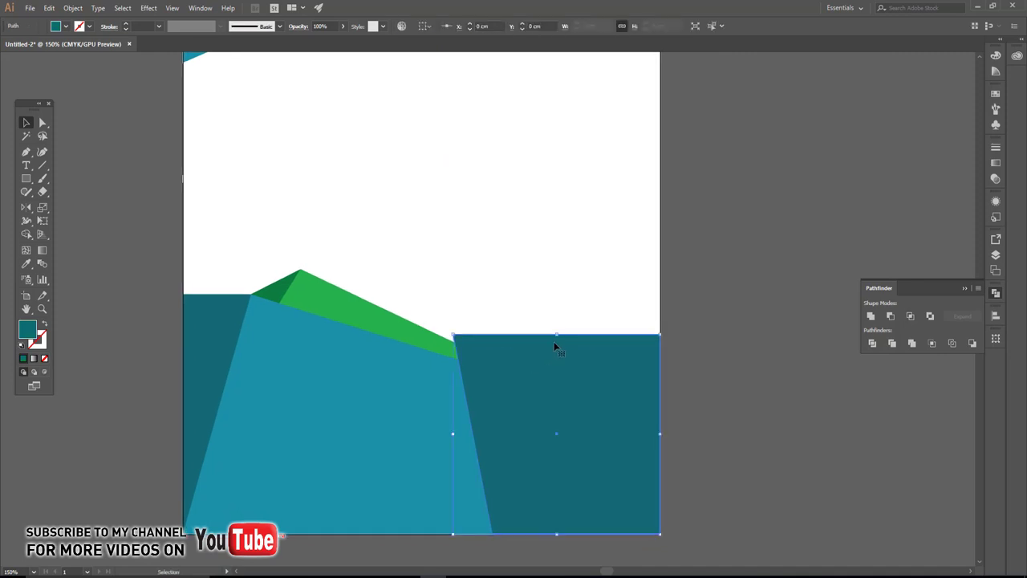
pyautogui.moveTo(557, 338); pyautogui.dragTo(552, 330)
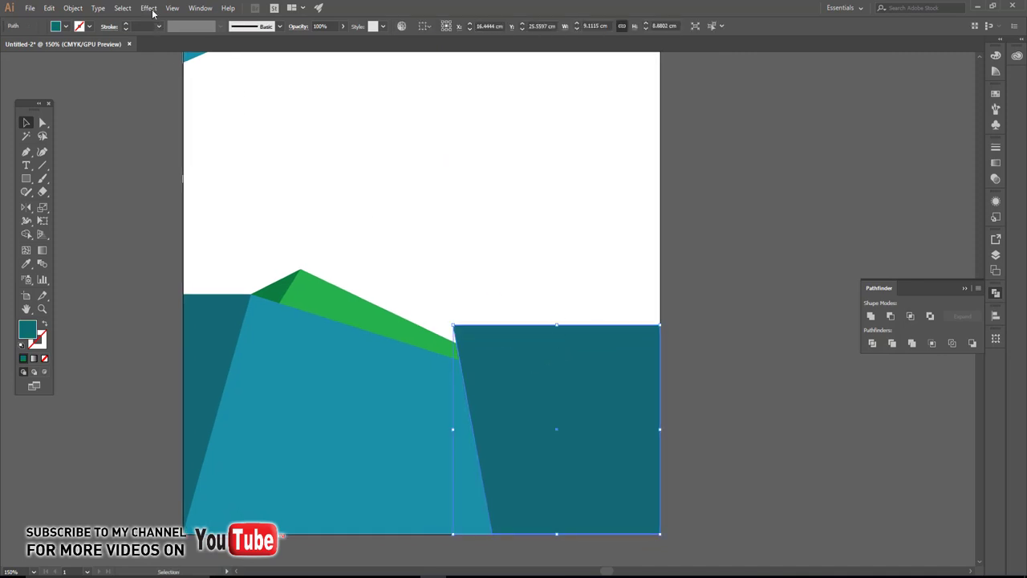
pyautogui.click(149, 8)
pyautogui.moveTo(168, 116)
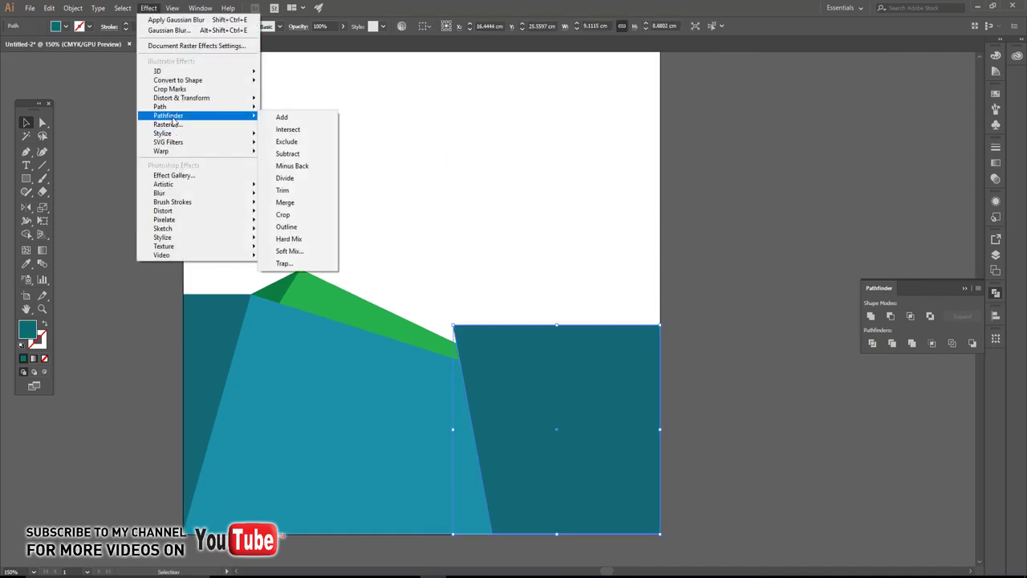
pyautogui.moveTo(162, 133)
pyautogui.click(279, 136)
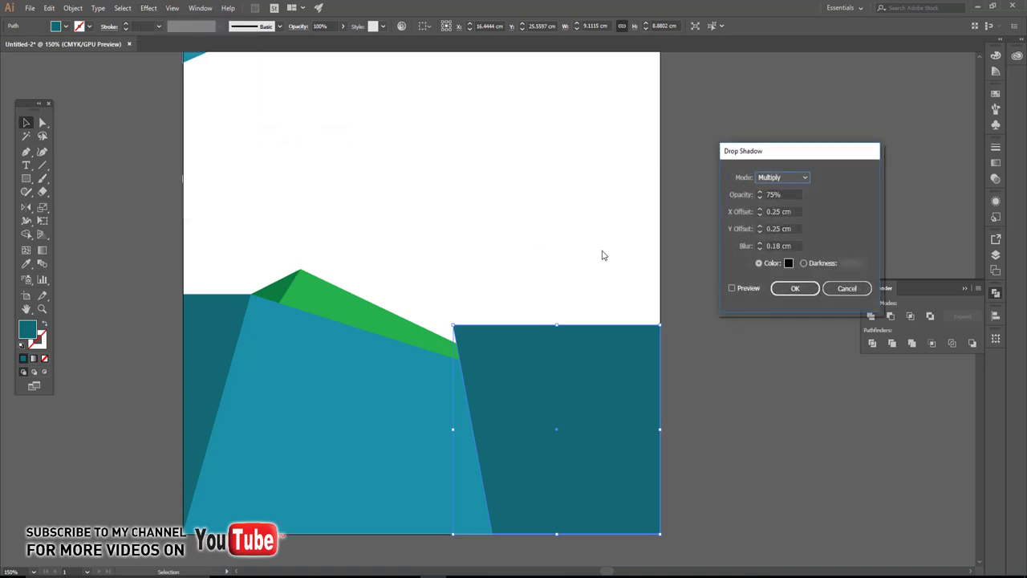
pyautogui.click(767, 211)
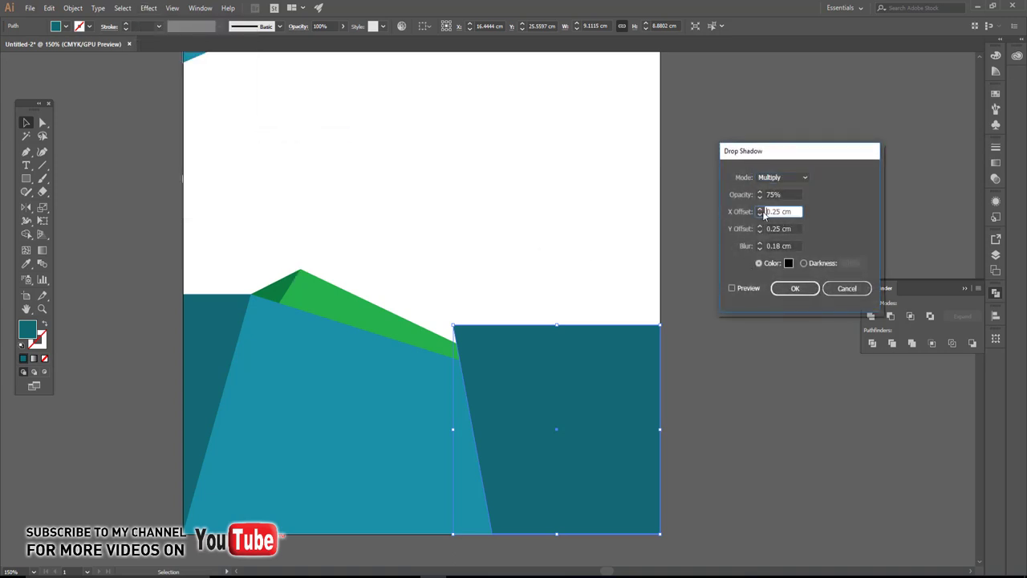
pyautogui.click(738, 288)
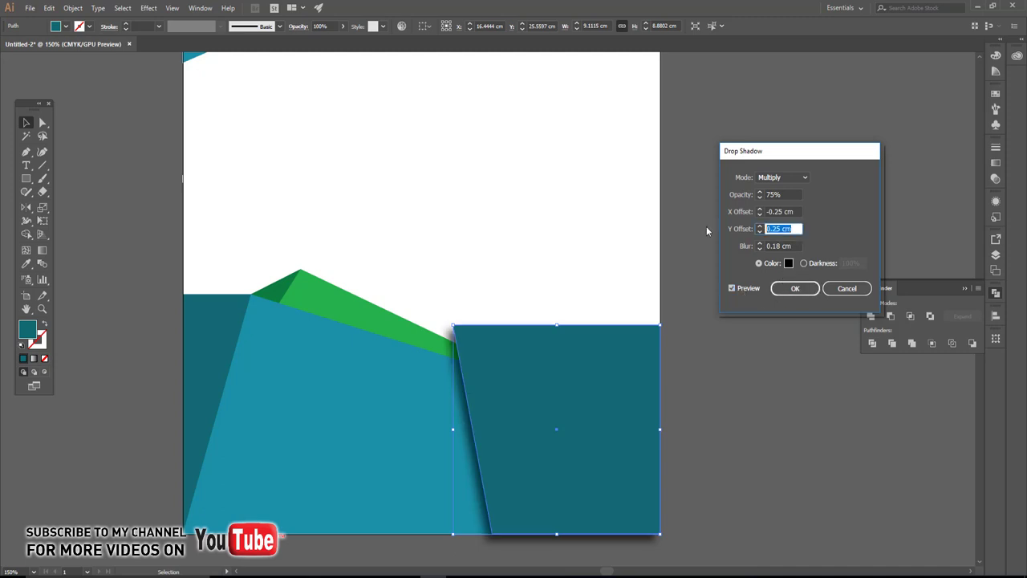
pyautogui.write('0')
pyautogui.click(794, 247)
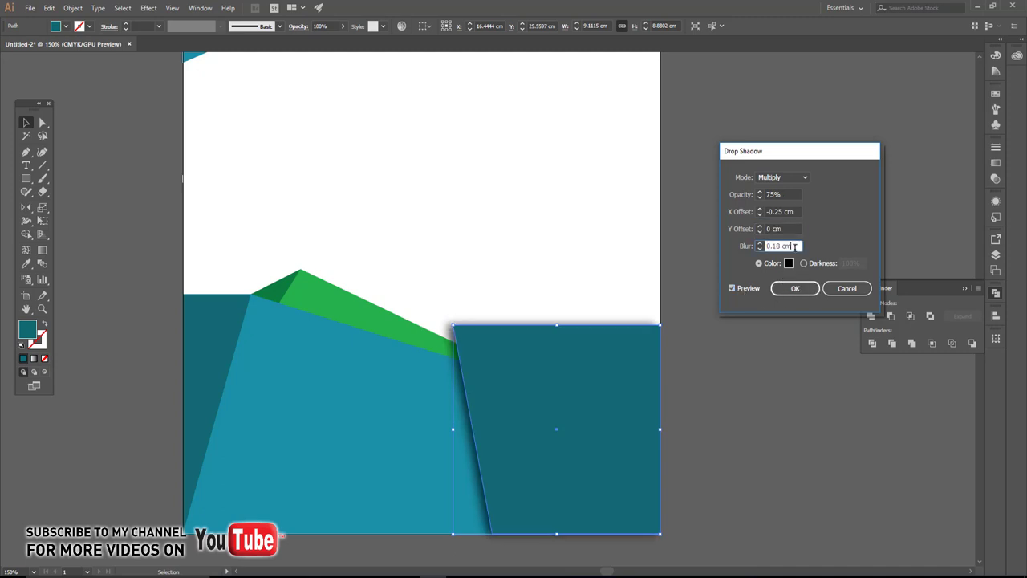
pyautogui.click(795, 288)
pyautogui.click(575, 186)
# Undo the earlier drop shadow on the top blue shape.
pyautogui.moveTo(575, 185); pyautogui.dragTo(601, 246)
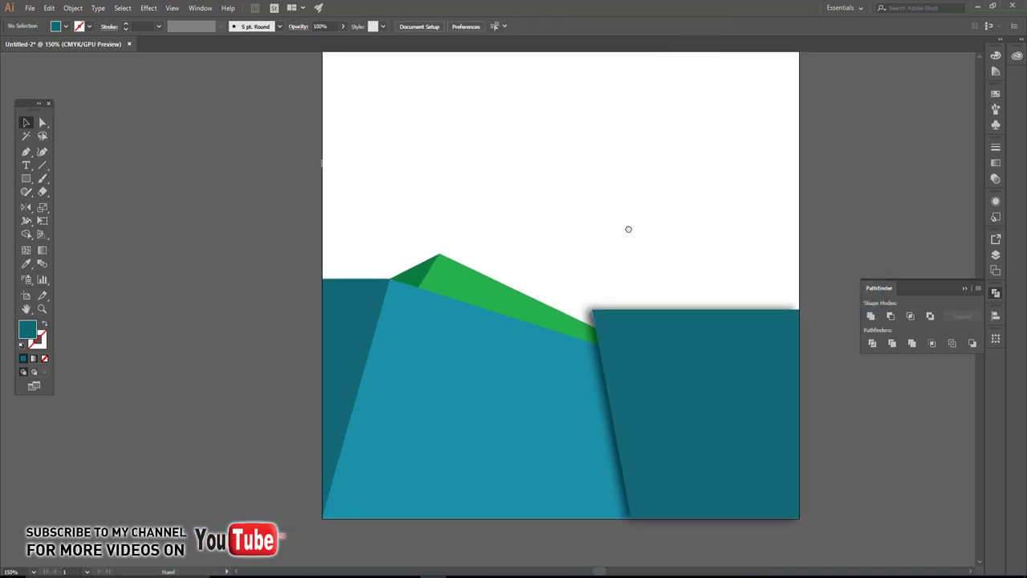
pyautogui.scroll(1, 701, 209)
pyautogui.scroll(4, 642, 337)
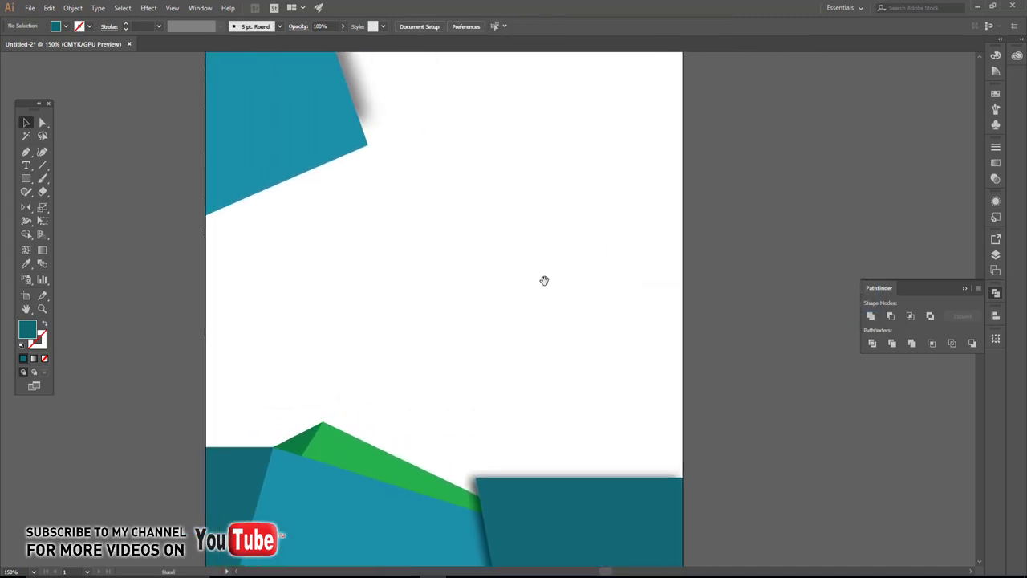
pyautogui.scroll(2, 608, 330)
pyautogui.click(442, 206)
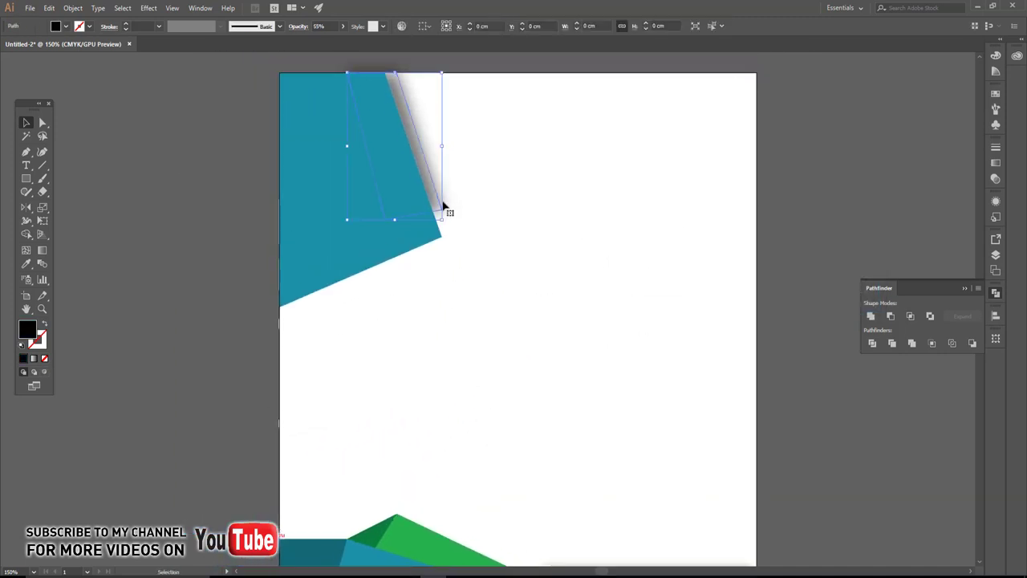
pyautogui.hotkey('ctrl', 'z')
# Give the top-left blue shape a drop shadow with X offset 0.25 cm and Y offset 0 cm.
pyautogui.click(415, 200)
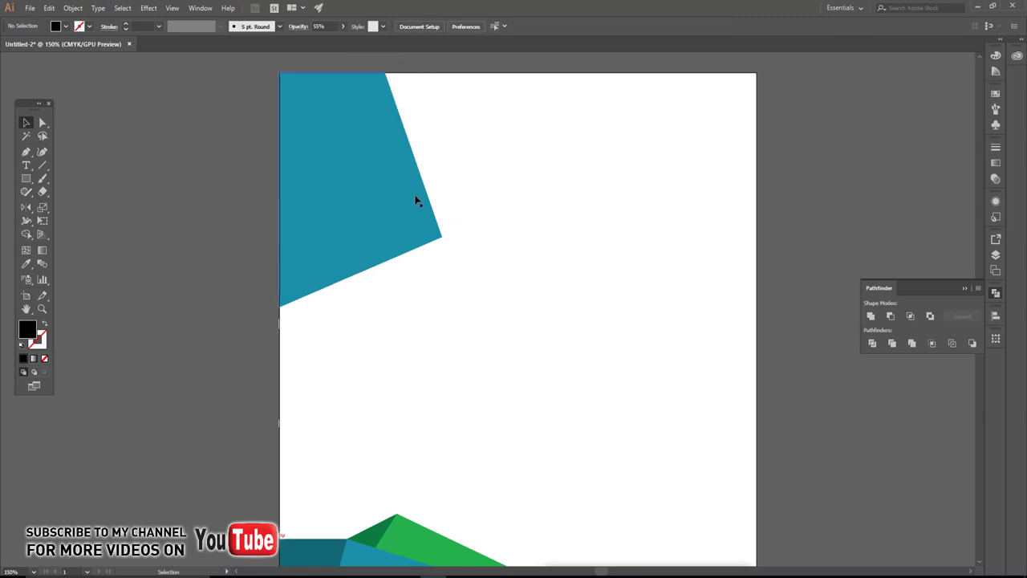
pyautogui.click(148, 8)
pyautogui.click(273, 135)
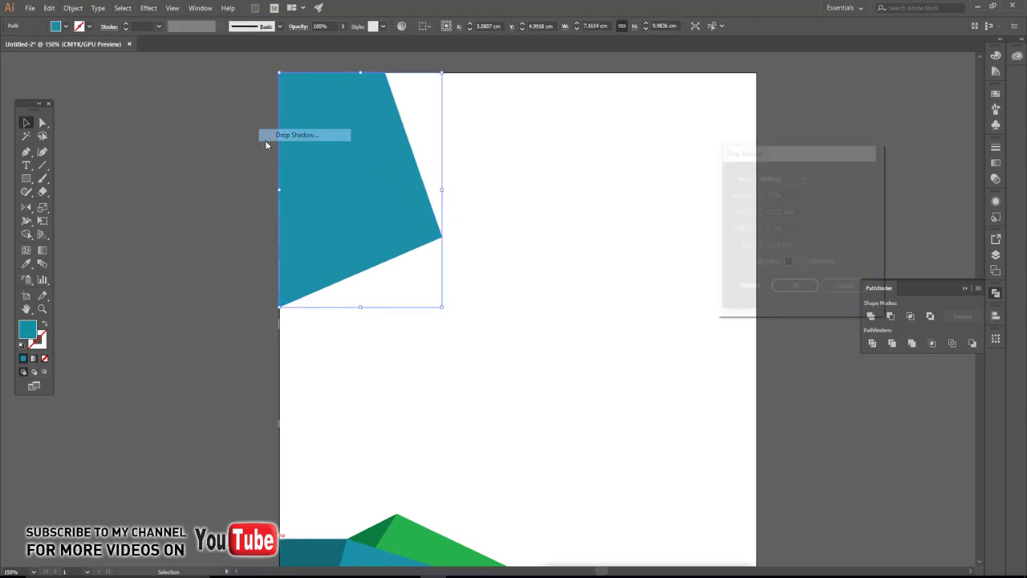
pyautogui.click(731, 288)
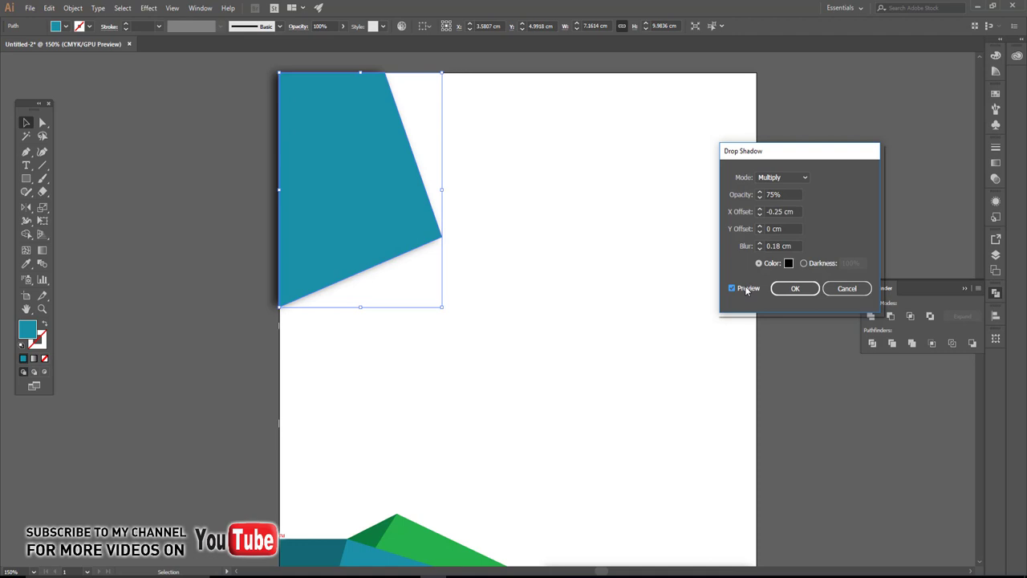
pyautogui.click(754, 213)
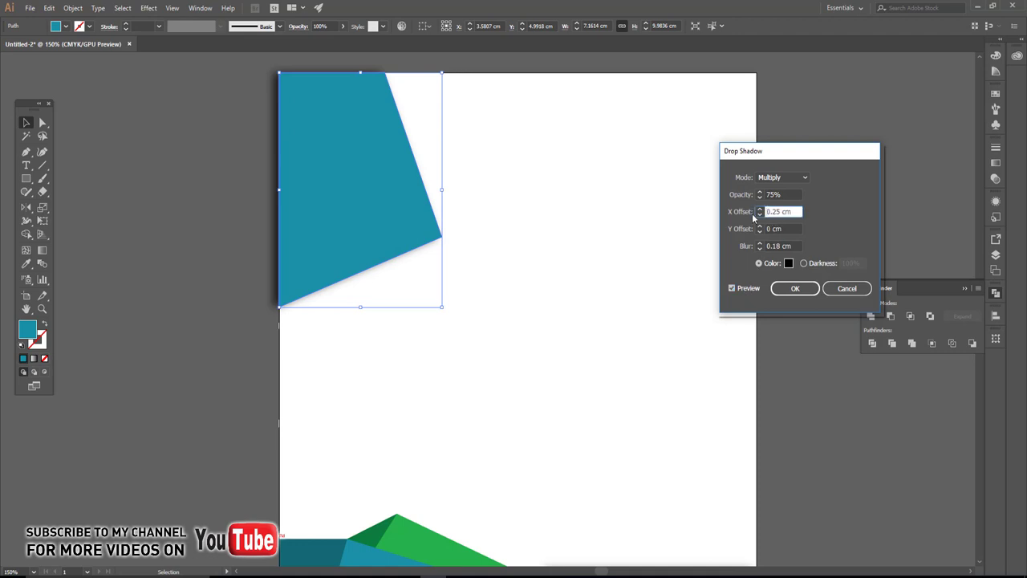
pyautogui.click(787, 229)
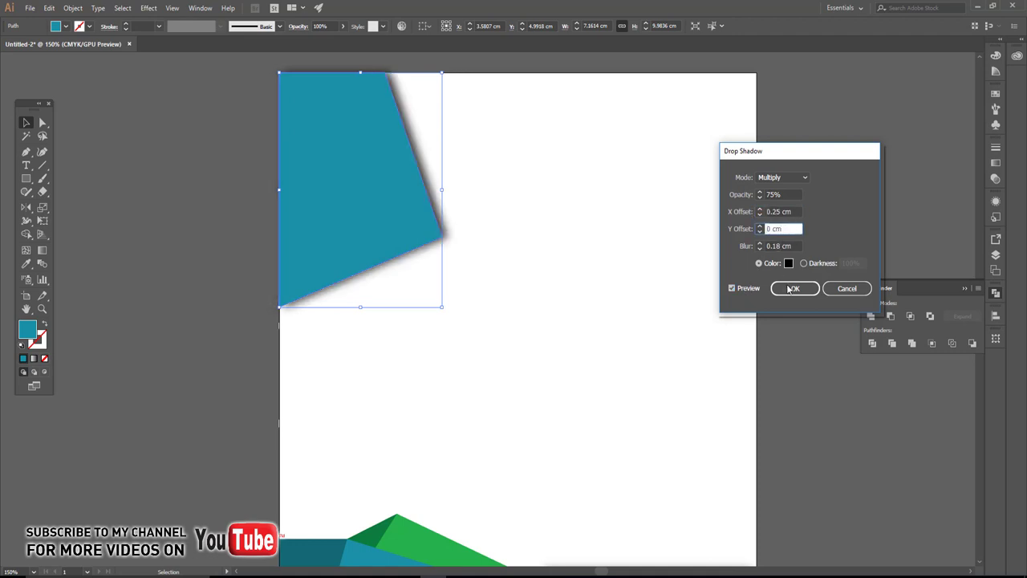
pyautogui.click(791, 289)
# Deselect and zoom out to recentre the whole page.
pyautogui.click(589, 291)
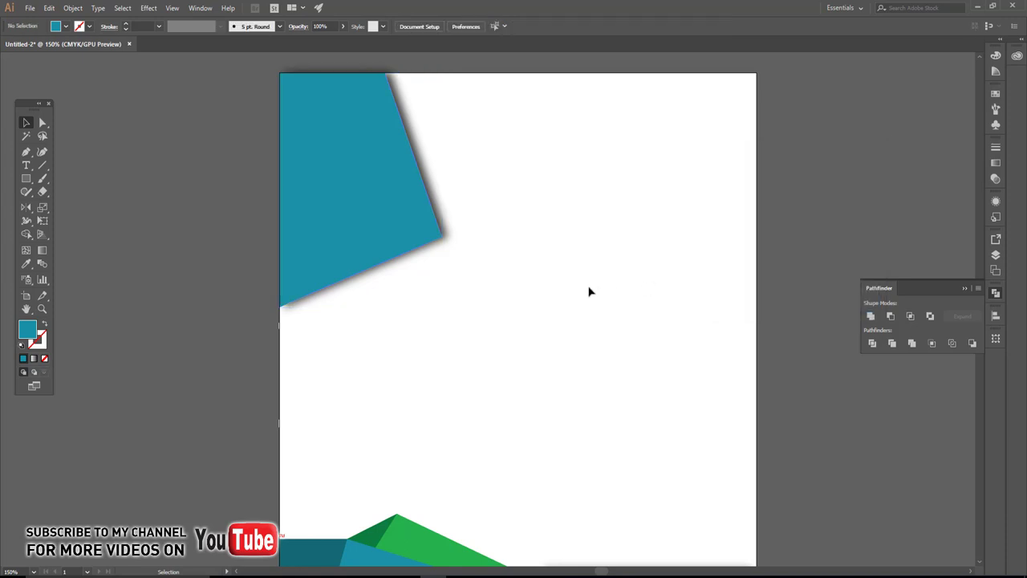
pyautogui.hotkey('ctrl', '-')
pyautogui.moveTo(592, 302)
pyautogui.mouseDown()
pyautogui.moveTo(549, 263)
pyautogui.moveTo(571, 248)
pyautogui.mouseUp()
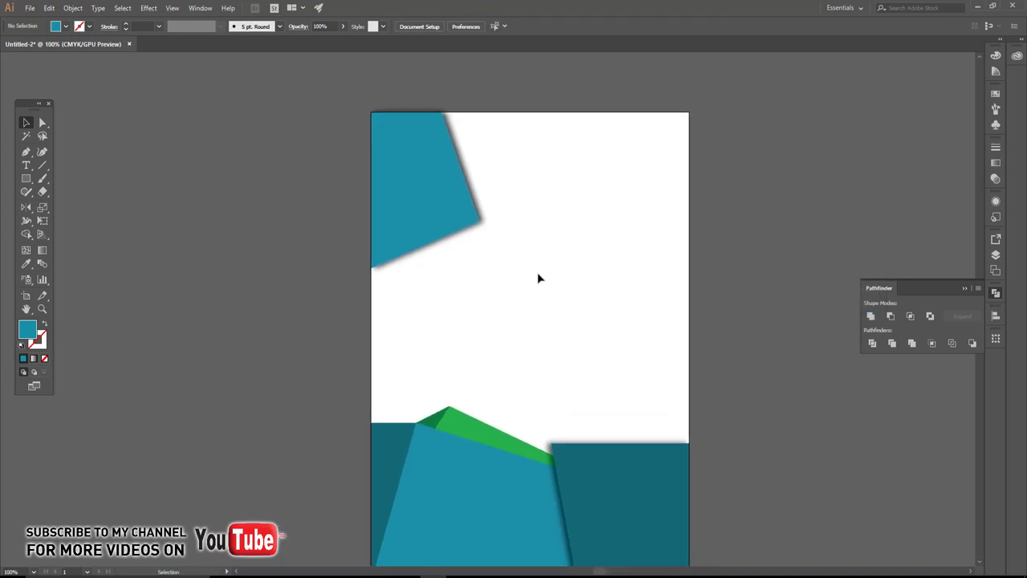
pyautogui.moveTo(538, 277); pyautogui.dragTo(540, 221)
pyautogui.press('p')
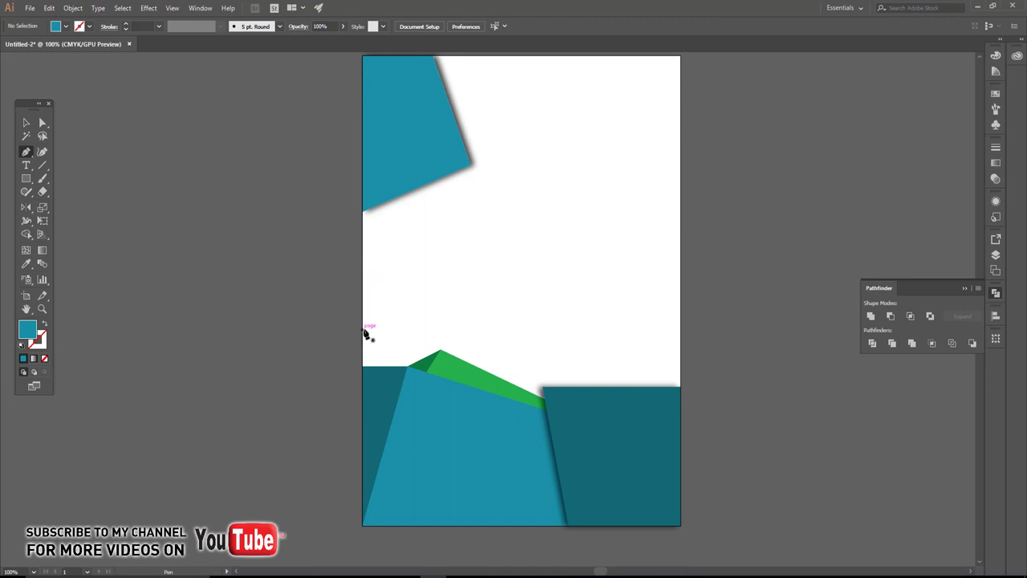
# Draw a four-point teal shape from the left and right edges up to the top corners, leaving a slanted bottom edge.
pyautogui.click(364, 329)
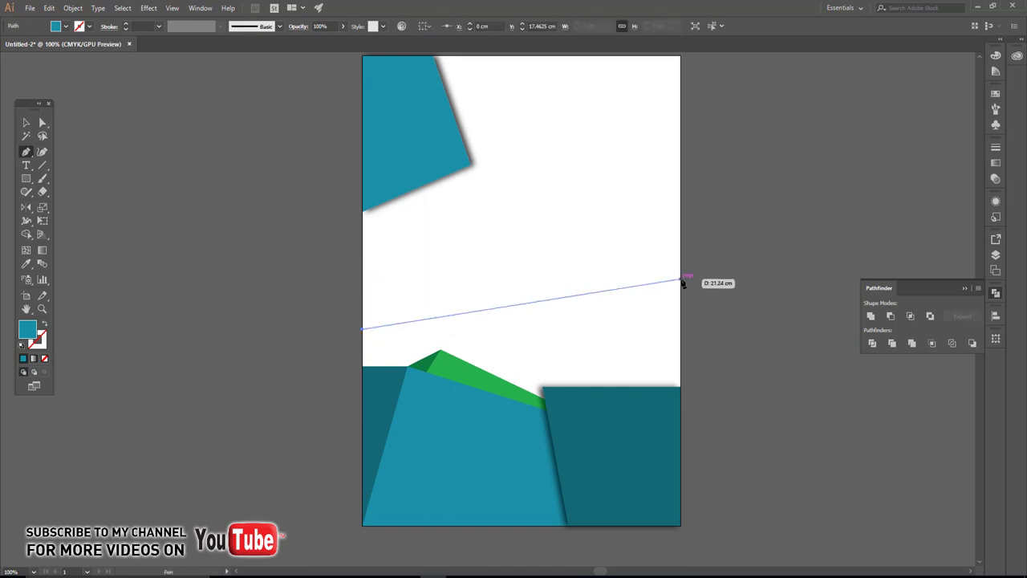
pyautogui.click(681, 280)
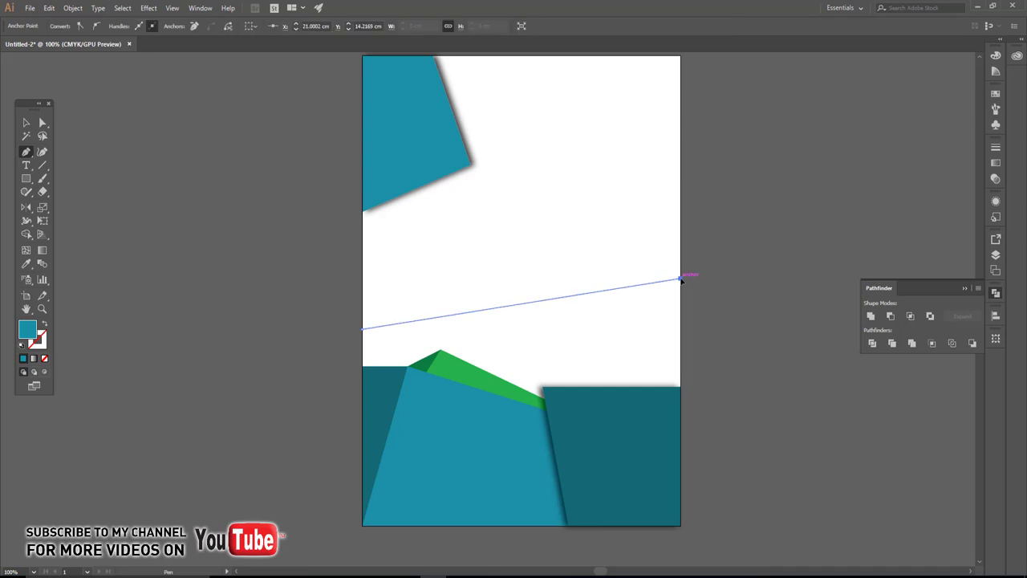
pyautogui.moveTo(692, 145); pyautogui.dragTo(686, 199)
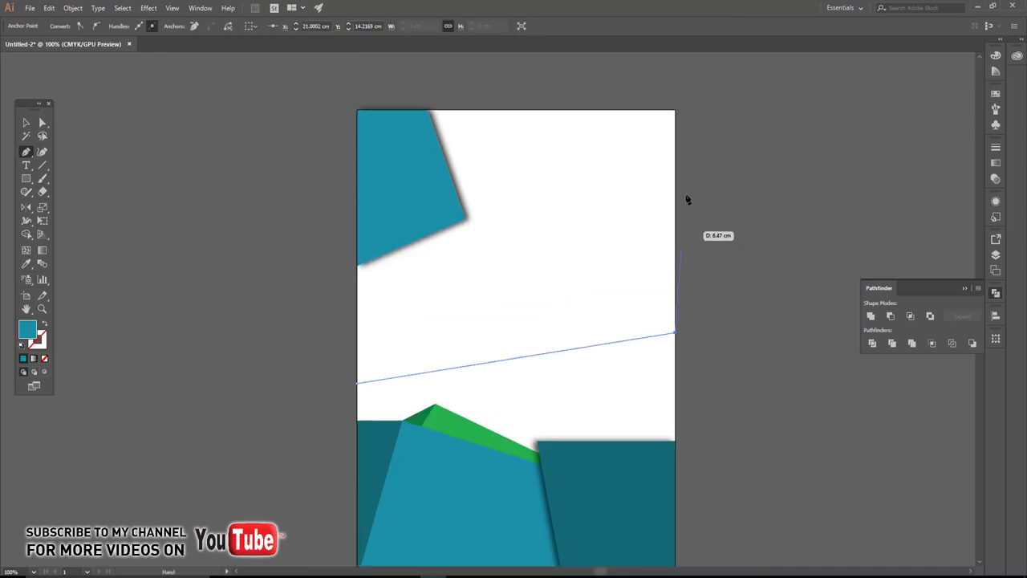
pyautogui.click(675, 111)
pyautogui.click(358, 111)
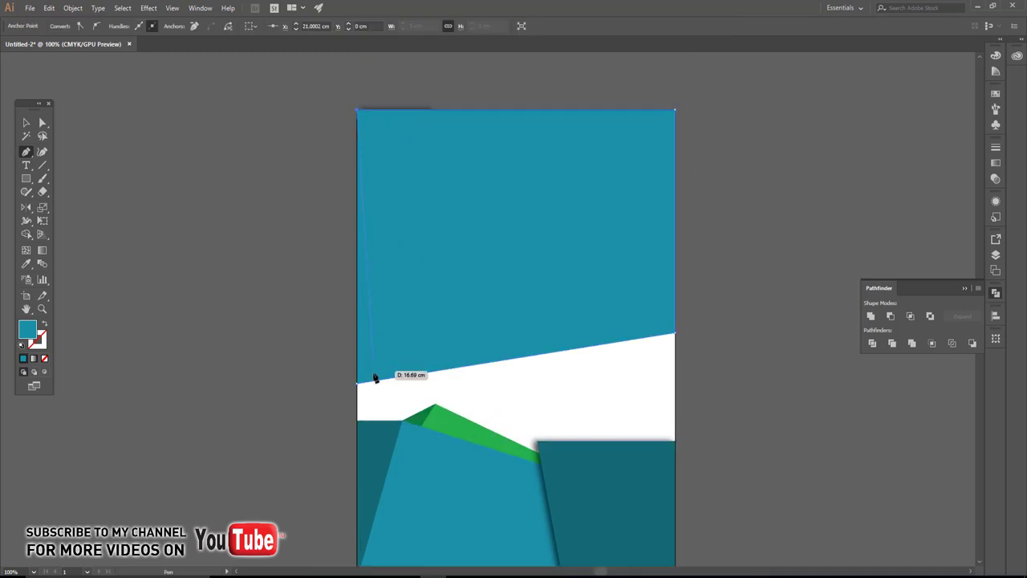
pyautogui.click(25, 122)
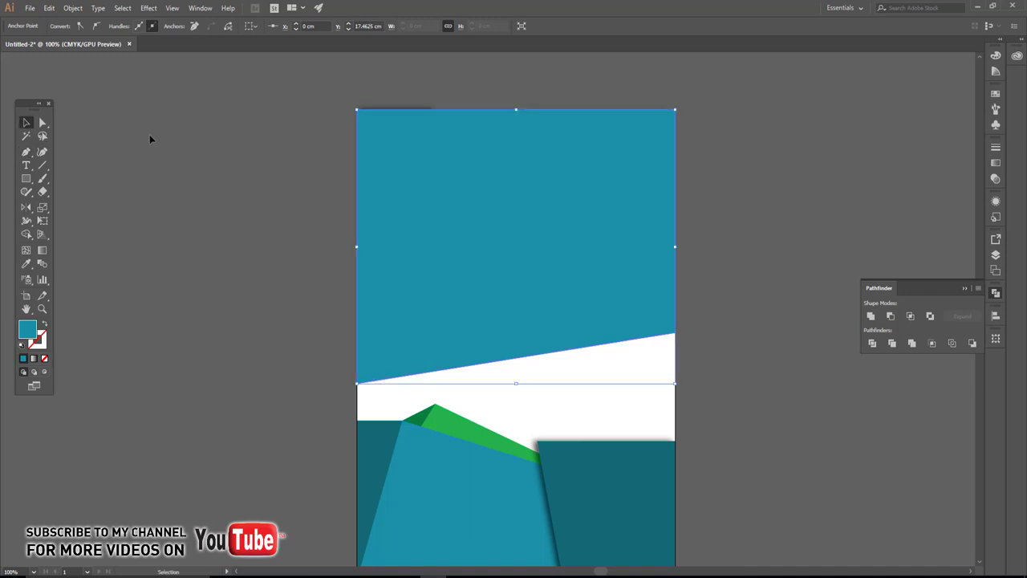
pyautogui.click(152, 137)
pyautogui.click(32, 10)
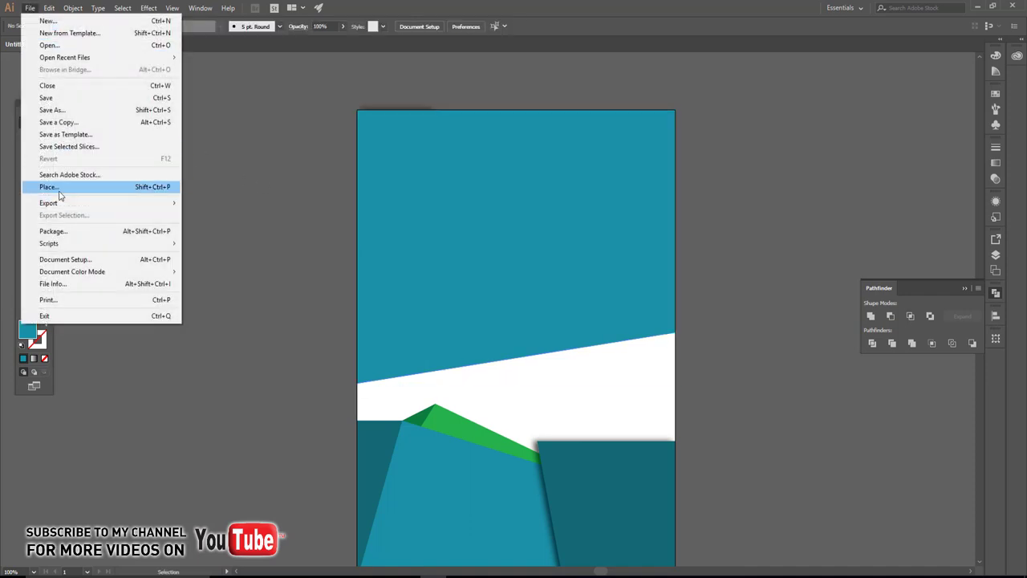
# Place the Fitness-2 photo and scale it over the flyer's top, aligned to the artboard top.
pyautogui.click(47, 187)
pyautogui.click(393, 100)
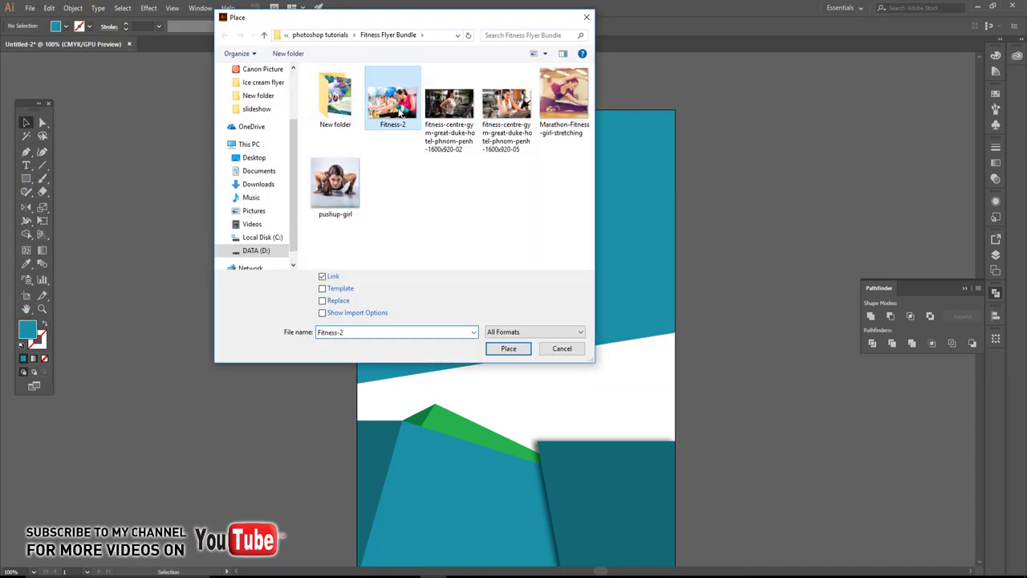
pyautogui.click(508, 348)
pyautogui.click(459, 194)
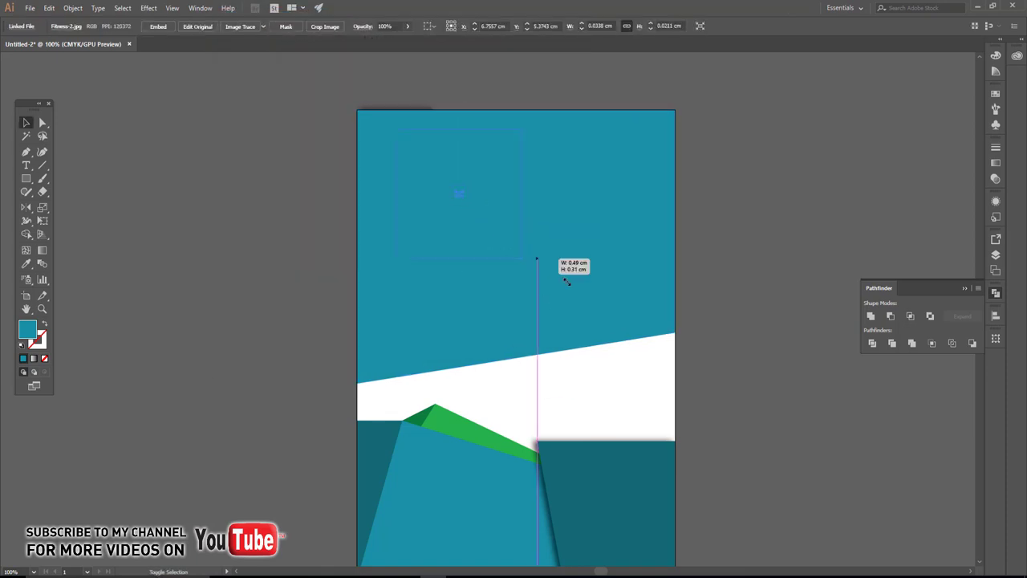
pyautogui.moveTo(466, 198); pyautogui.dragTo(471, 202)
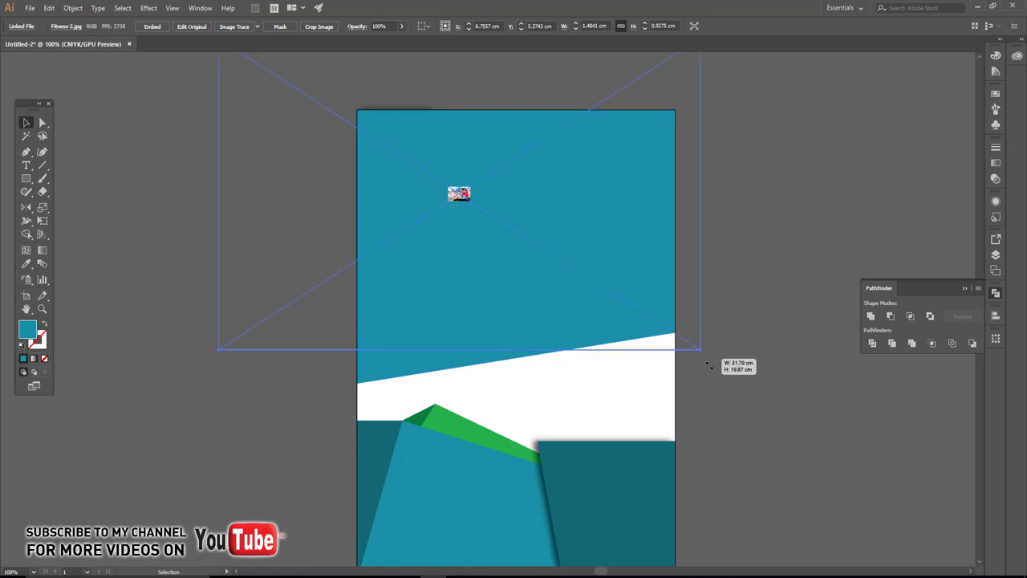
pyautogui.moveTo(473, 203); pyautogui.dragTo(730, 382)
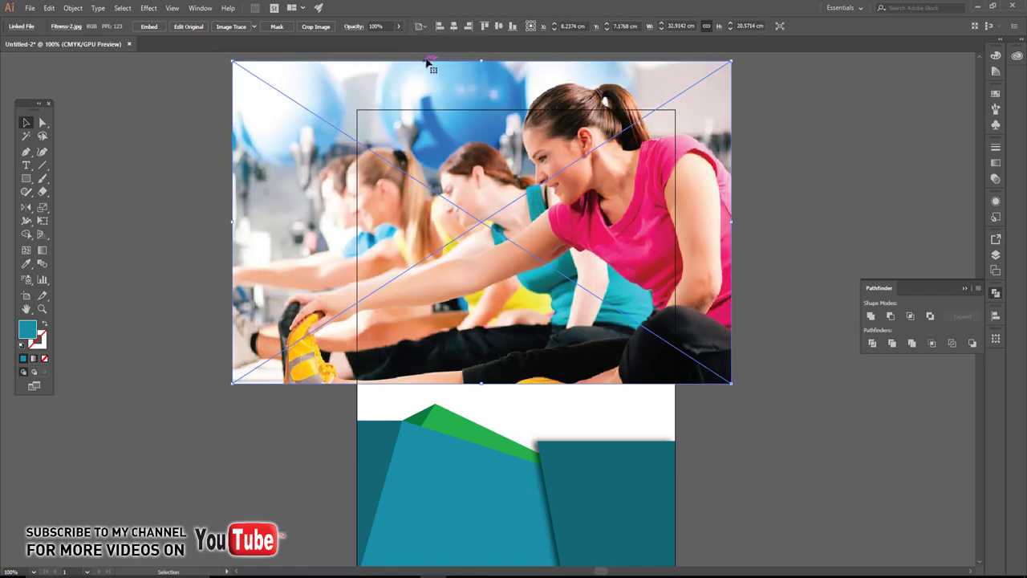
pyautogui.click(468, 26)
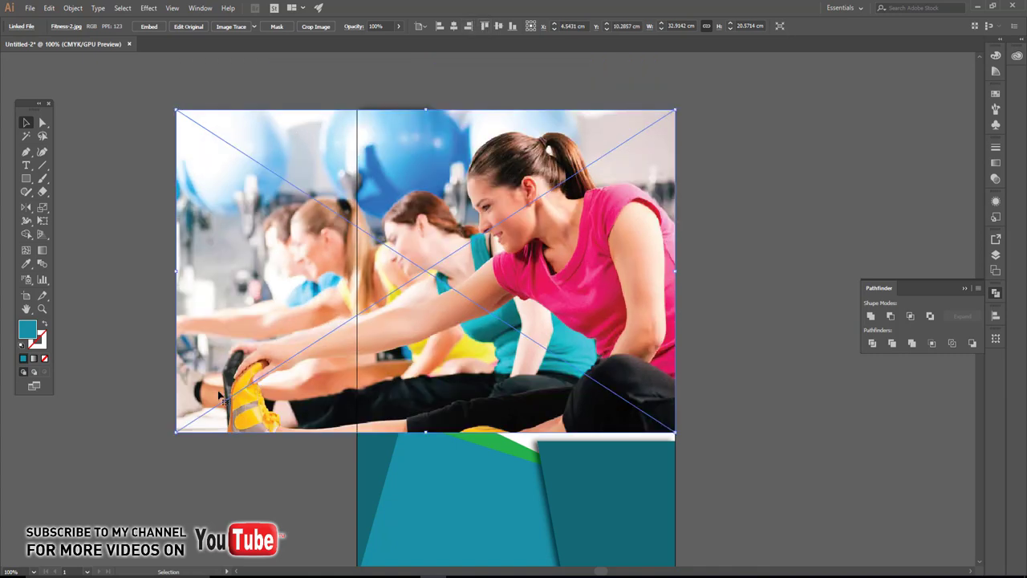
pyautogui.moveTo(175, 434); pyautogui.dragTo(201, 417)
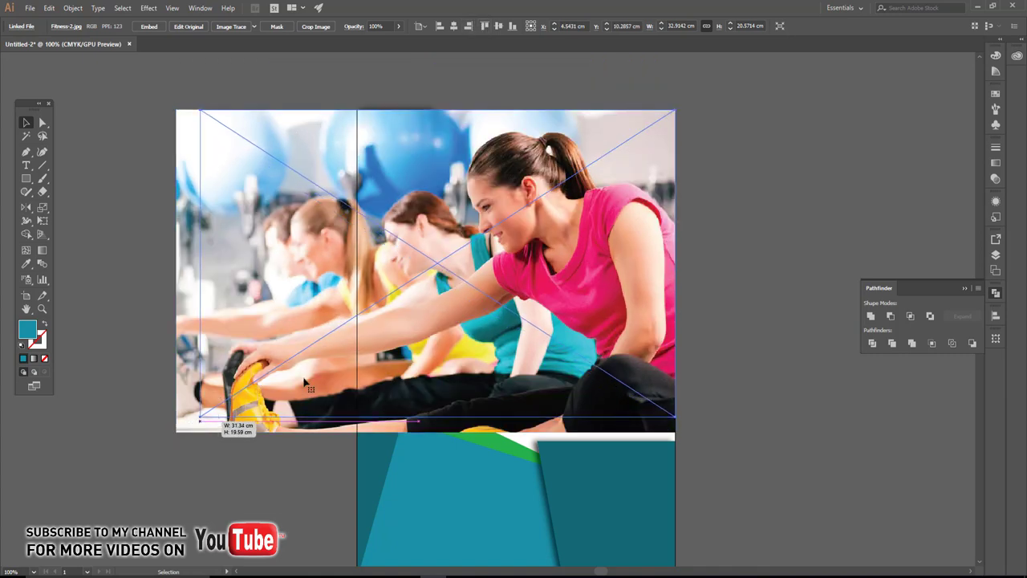
# Send the photo behind the teal shape and make a clipping mask from them.
pyautogui.rightClick(447, 283)
pyautogui.moveTo(477, 375)
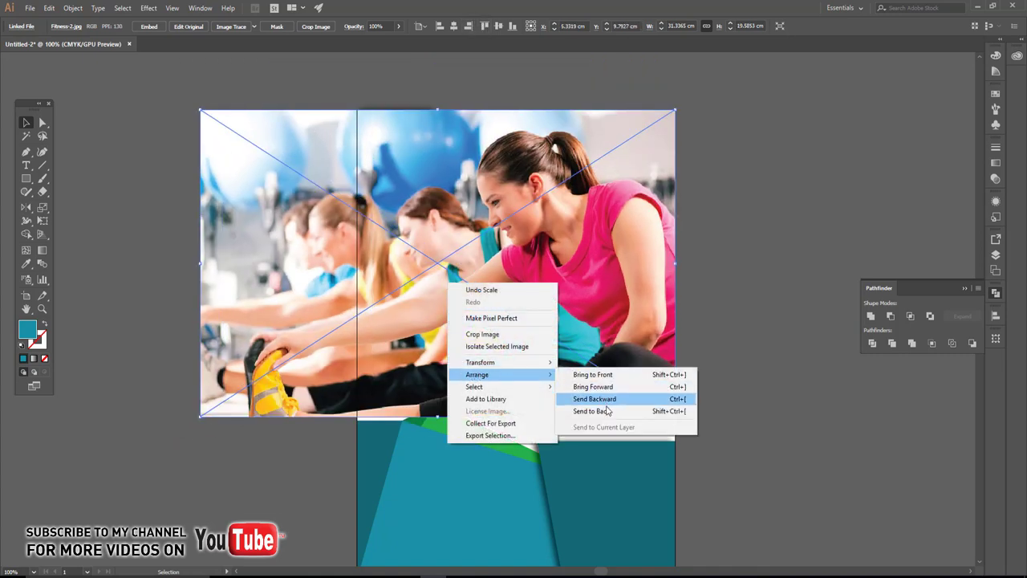
pyautogui.click(607, 412)
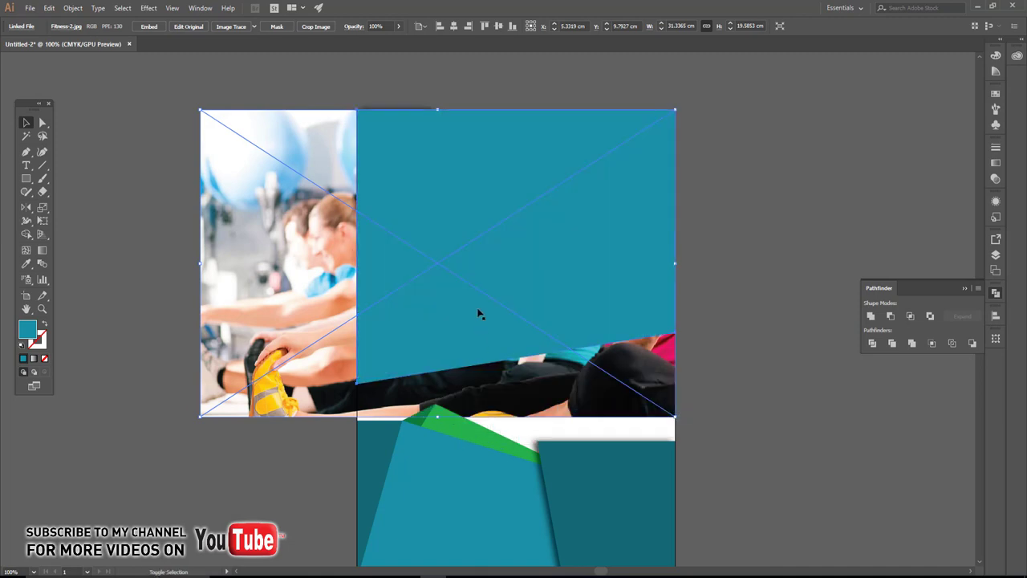
pyautogui.rightClick(479, 313)
pyautogui.click(513, 329)
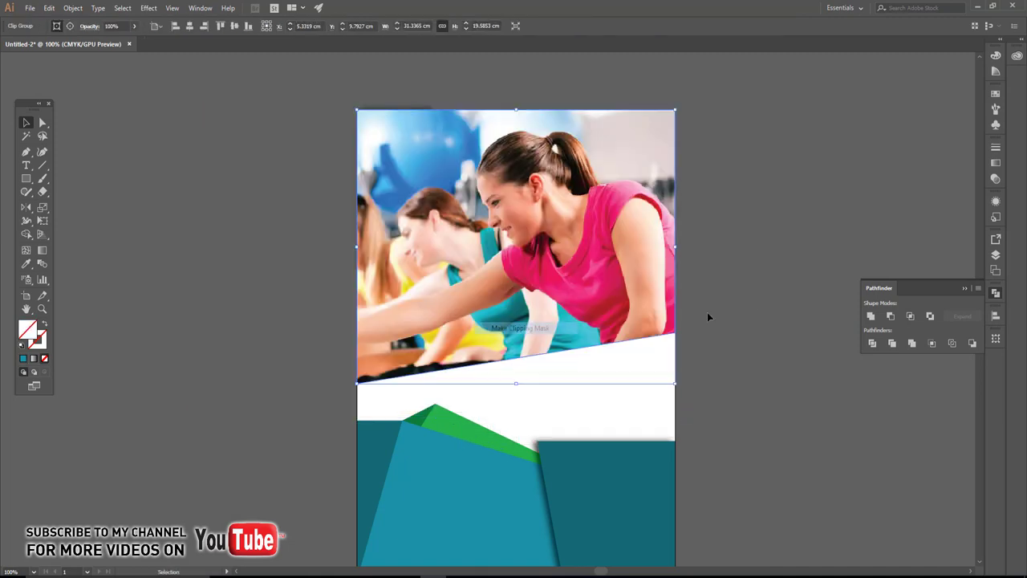
# Resize and shift the photo inside its clip group, then send it behind the top-left teal shape.
pyautogui.doubleClick(549, 281)
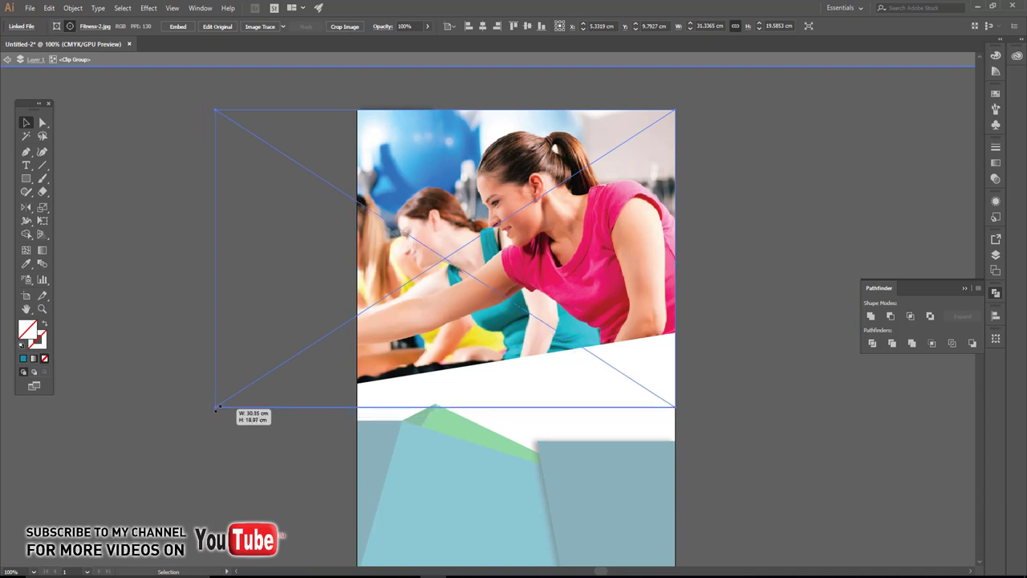
pyautogui.moveTo(199, 418); pyautogui.dragTo(251, 383)
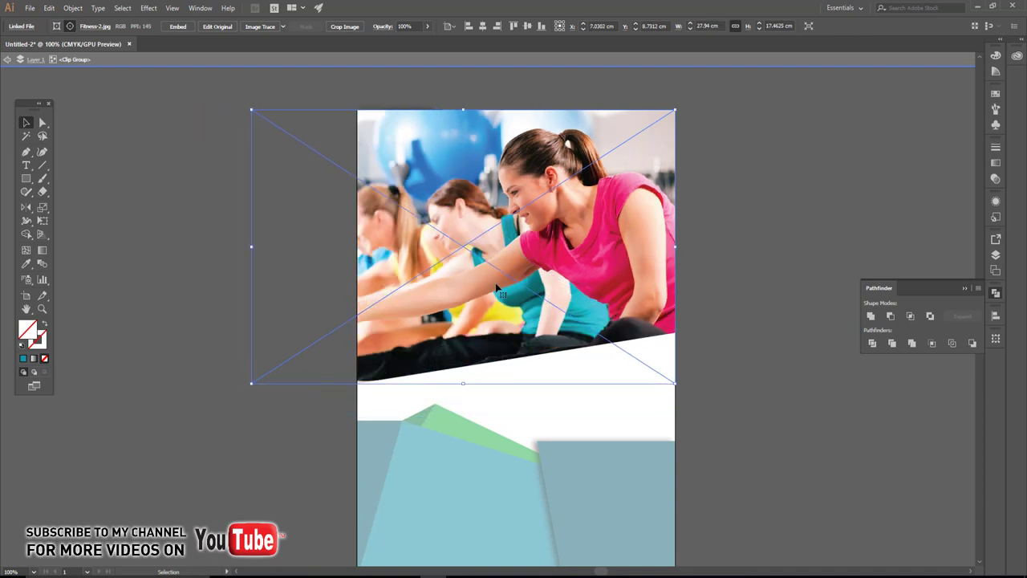
pyautogui.moveTo(497, 287); pyautogui.dragTo(523, 286)
pyautogui.doubleClick(773, 271)
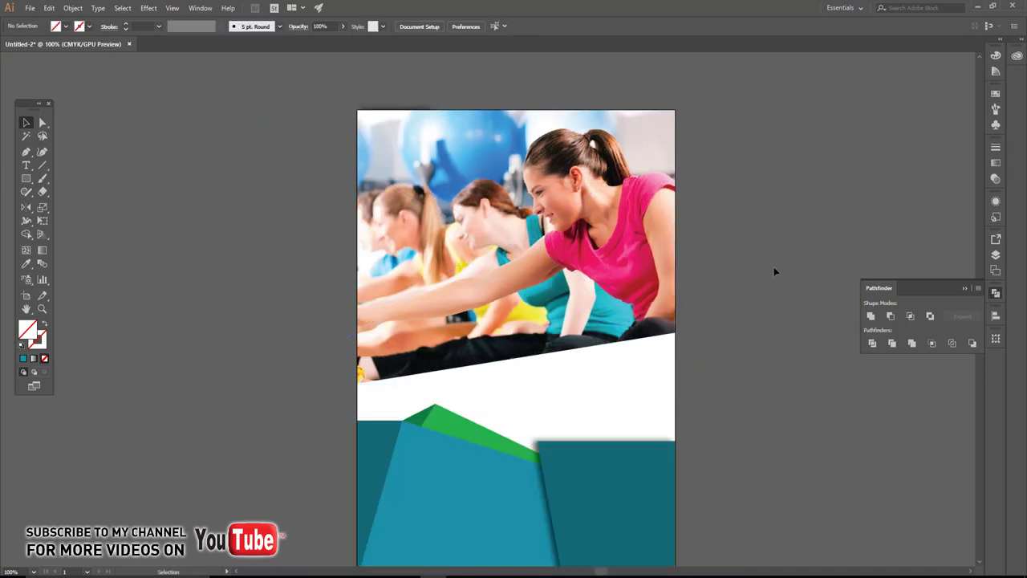
pyautogui.click(663, 222)
pyautogui.hotkey('ctrl', '[')
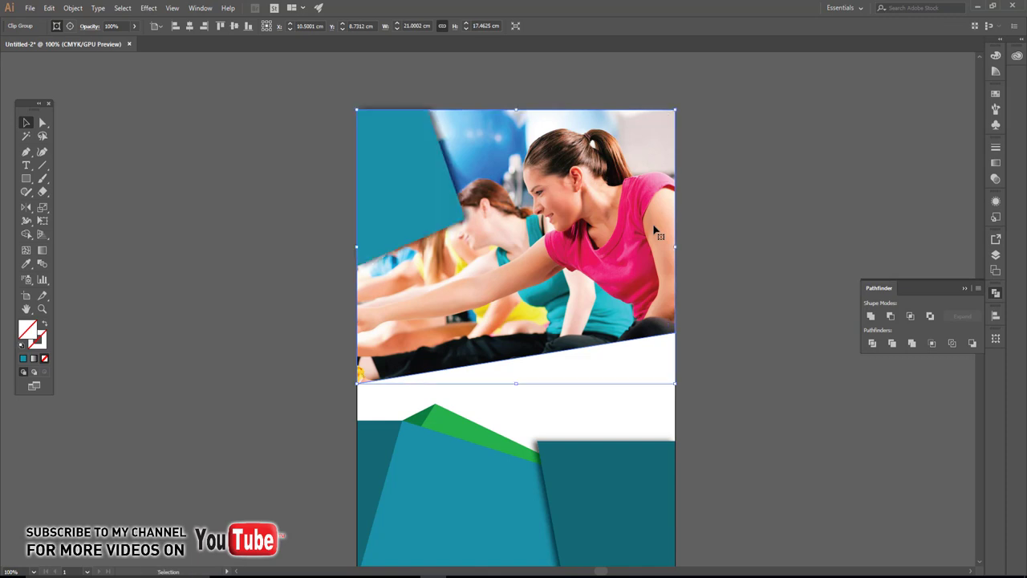
pyautogui.click(740, 225)
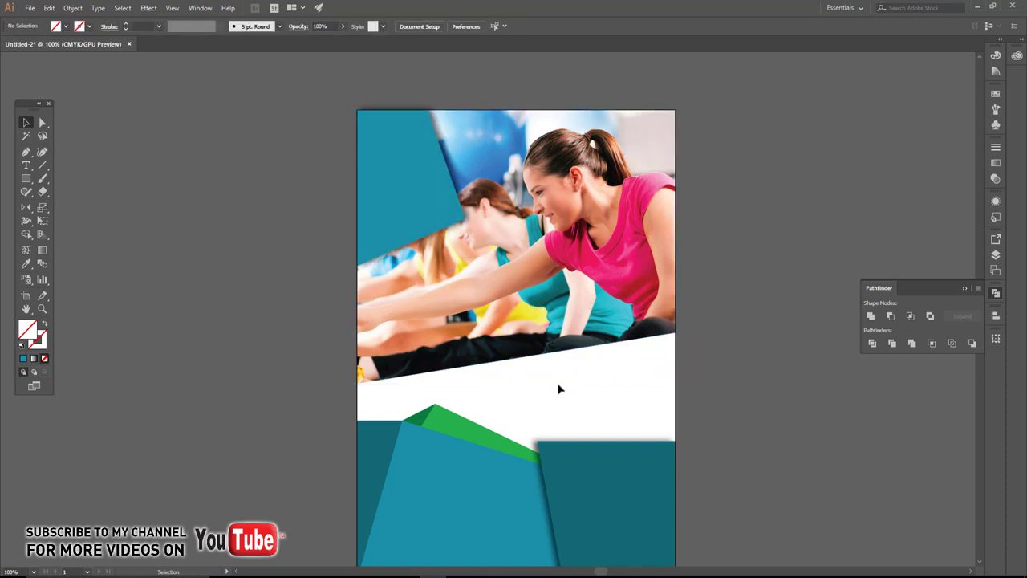
# Lower the top edge of the bottom teal shapes to make them slightly shorter.
pyautogui.moveTo(460, 463); pyautogui.dragTo(401, 402)
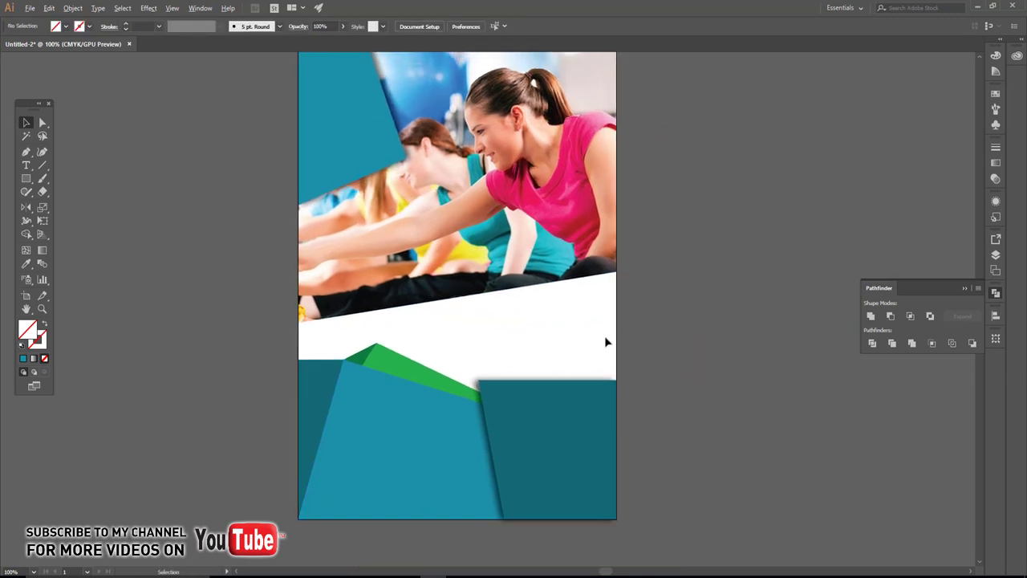
pyautogui.moveTo(477, 342); pyautogui.dragTo(481, 378)
pyautogui.click(470, 323)
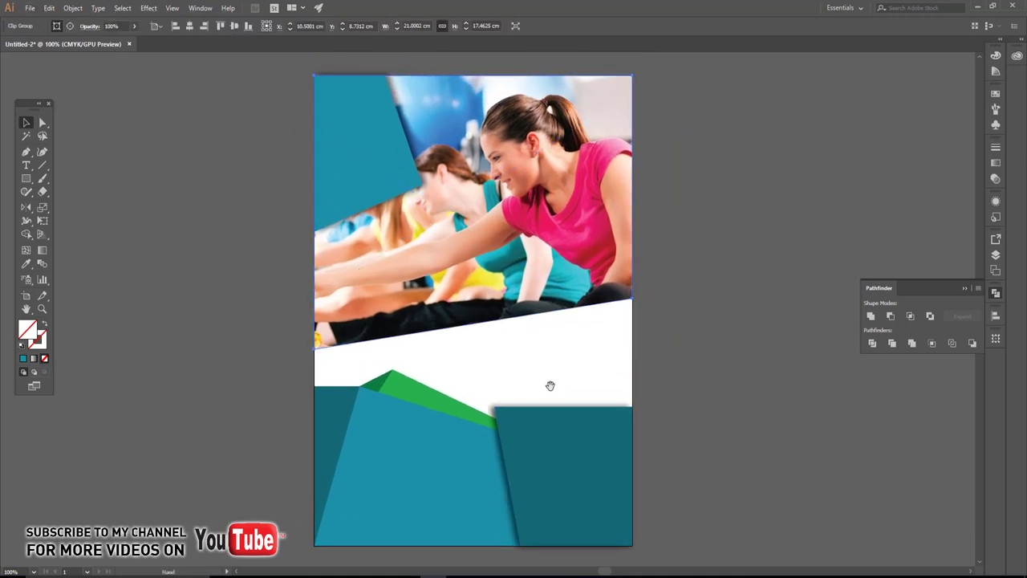
pyautogui.moveTo(550, 386); pyautogui.dragTo(565, 341)
pyautogui.click(495, 342)
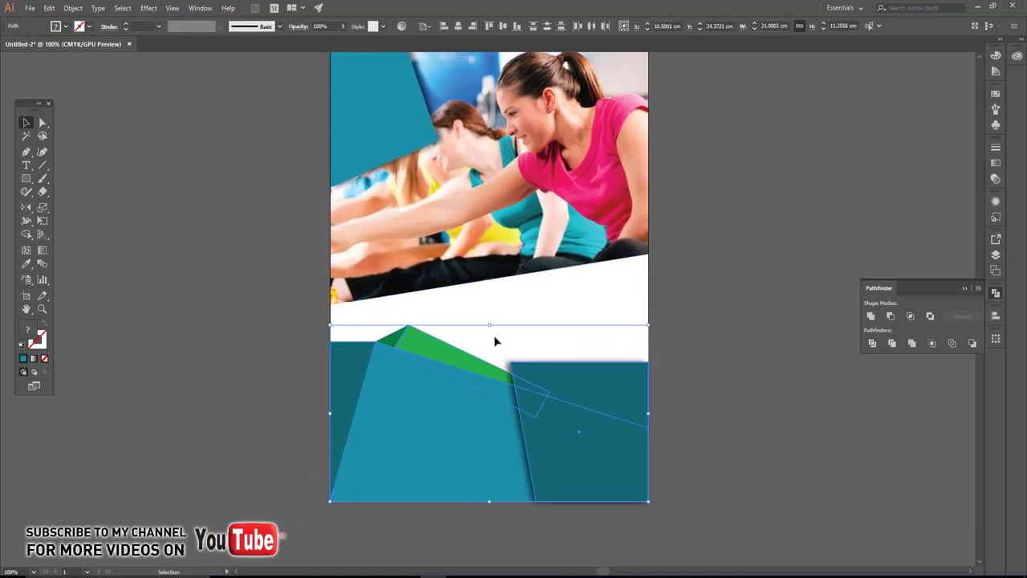
pyautogui.moveTo(490, 325); pyautogui.dragTo(490, 348)
pyautogui.click(712, 322)
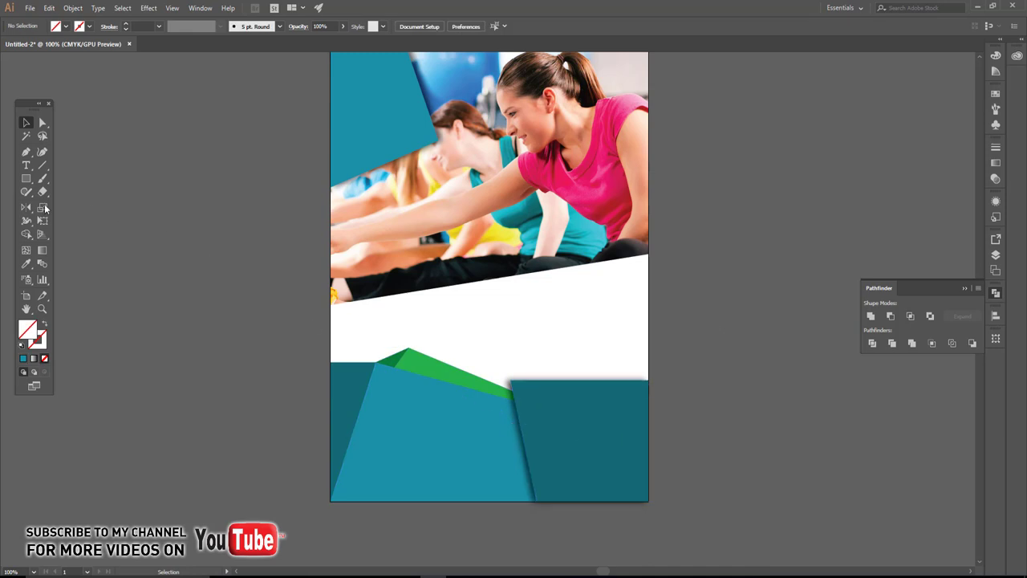
# Draw a circle straddling the photo's slanted lower edge.
pyautogui.moveTo(25, 178); pyautogui.dragTo(72, 202)
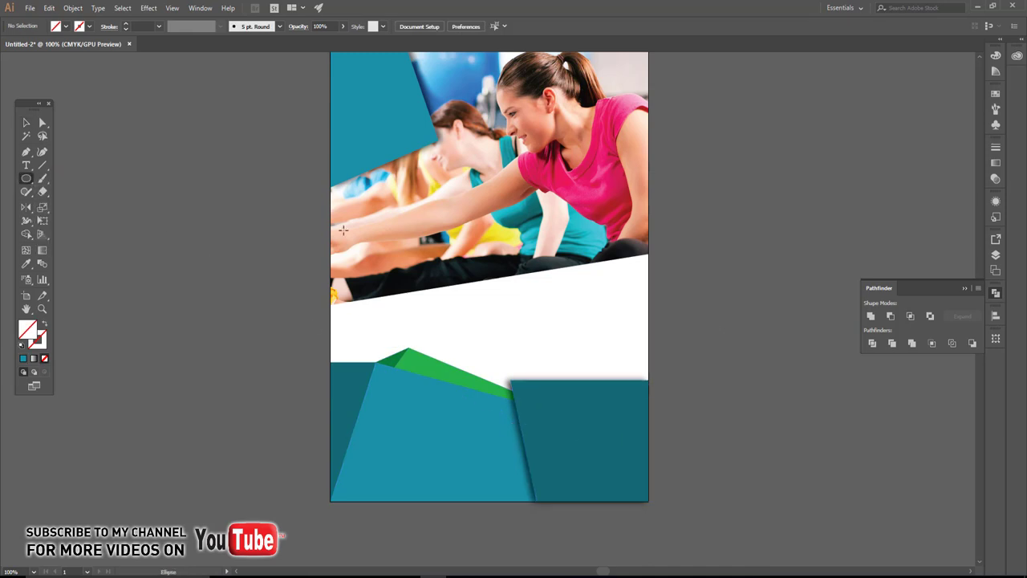
pyautogui.scroll(1, 367, 219)
pyautogui.scroll(1, 369, 222)
pyautogui.scroll(1, 417, 312)
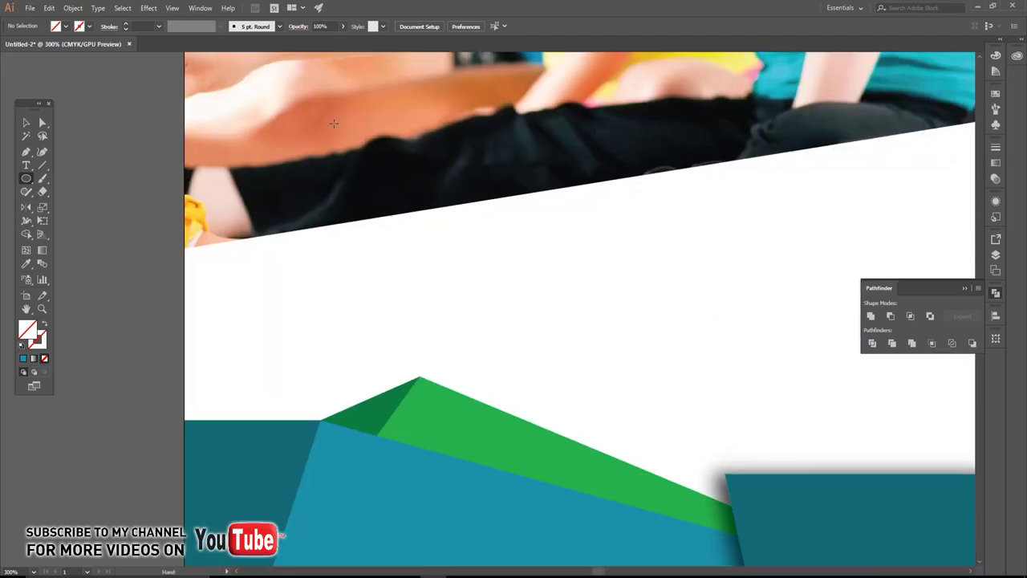
pyautogui.moveTo(426, 218)
pyautogui.mouseDown()
pyautogui.moveTo(482, 322)
pyautogui.moveTo(491, 311)
pyautogui.mouseUp()
pyautogui.click(26, 122)
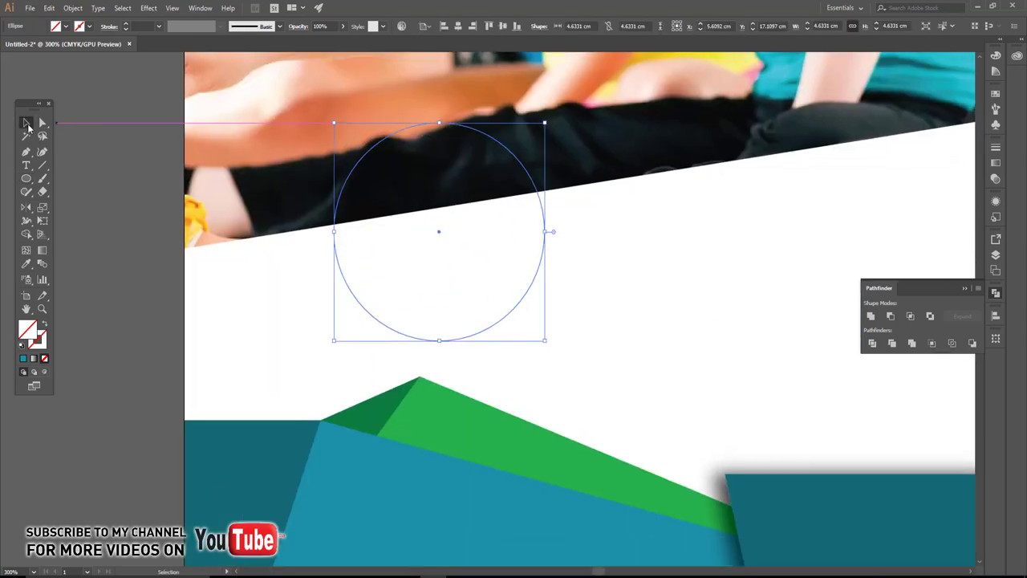
# Give the new circle a black outline.
pyautogui.click(479, 293)
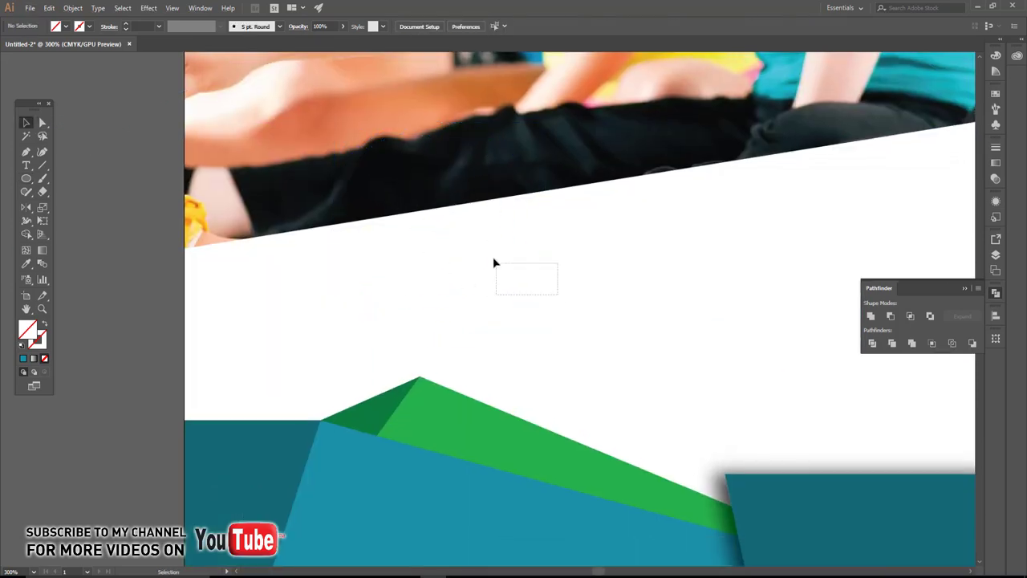
pyautogui.moveTo(493, 262); pyautogui.dragTo(492, 262)
pyautogui.click(65, 26)
pyautogui.click(30, 46)
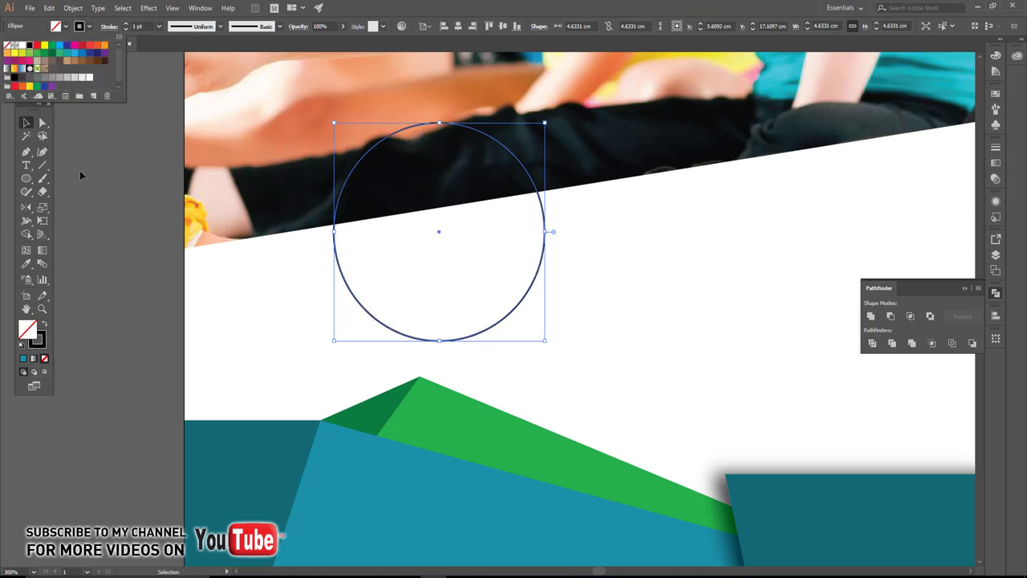
pyautogui.click(382, 350)
# Make a smaller copy inside the circle, then fill the outer circle white with no outline.
pyautogui.moveTo(444, 311); pyautogui.dragTo(462, 320)
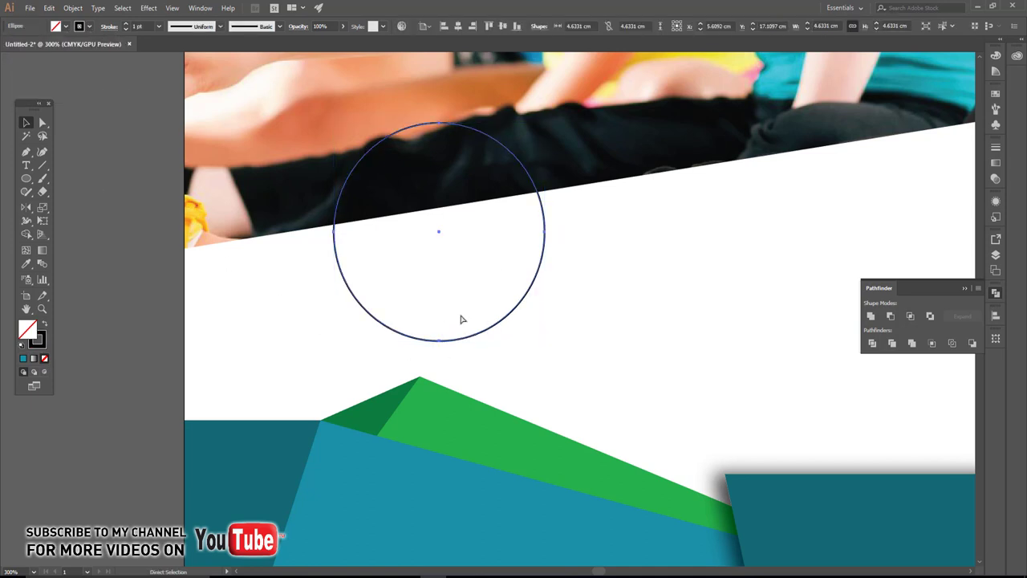
pyautogui.press('v')
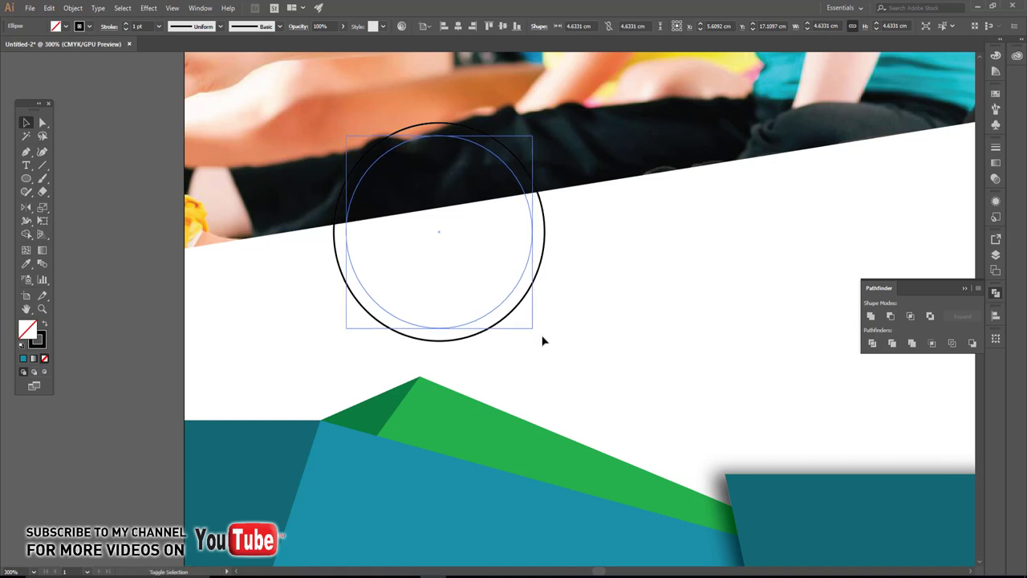
pyautogui.moveTo(546, 342); pyautogui.dragTo(532, 331)
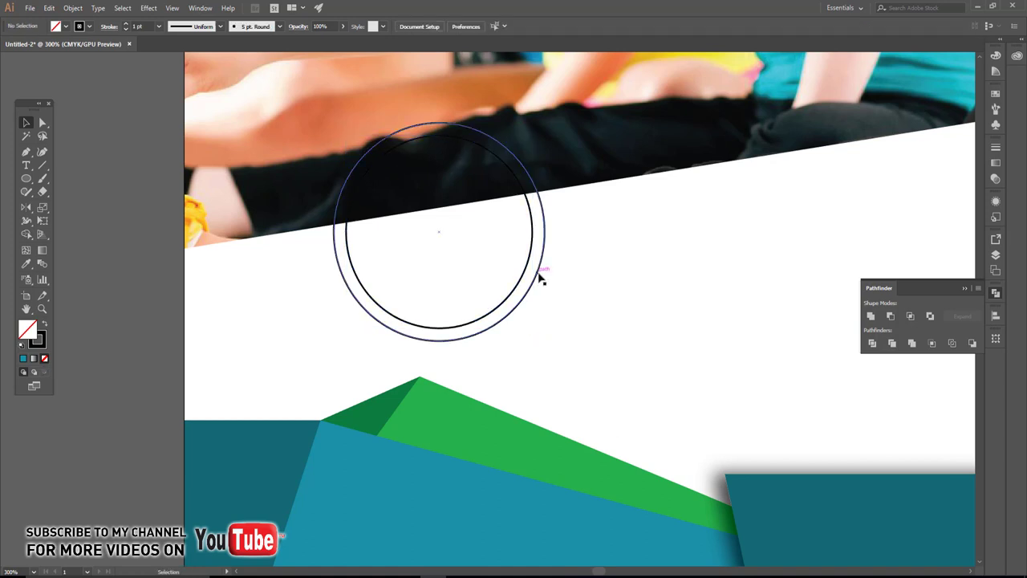
pyautogui.click(68, 26)
pyautogui.click(22, 49)
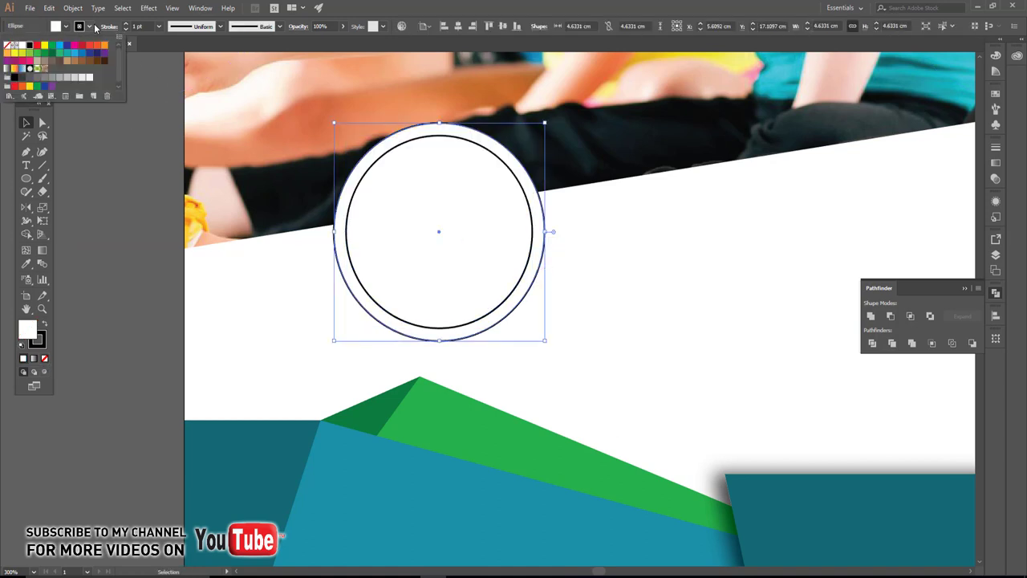
pyautogui.click(8, 46)
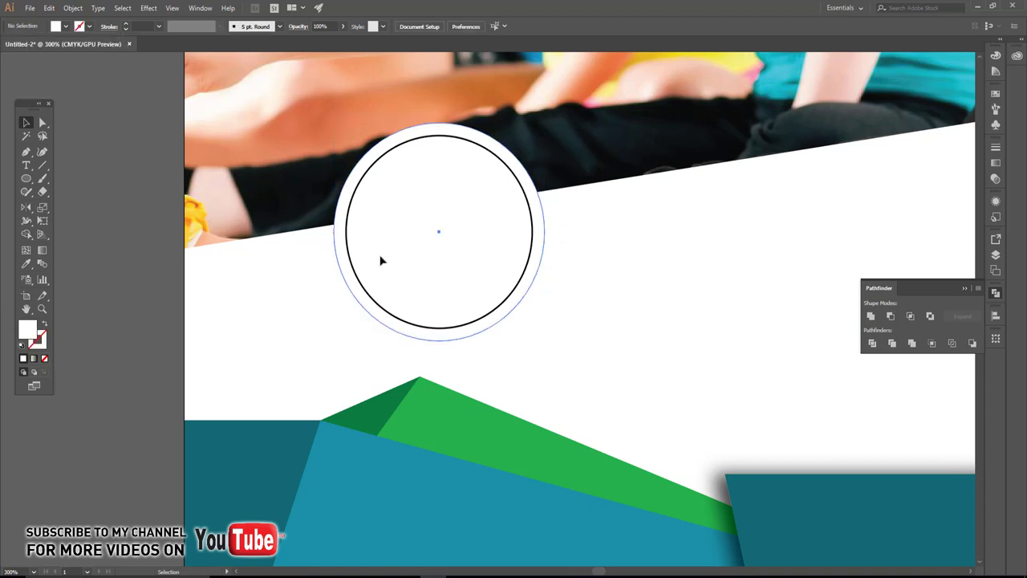
pyautogui.click(29, 8)
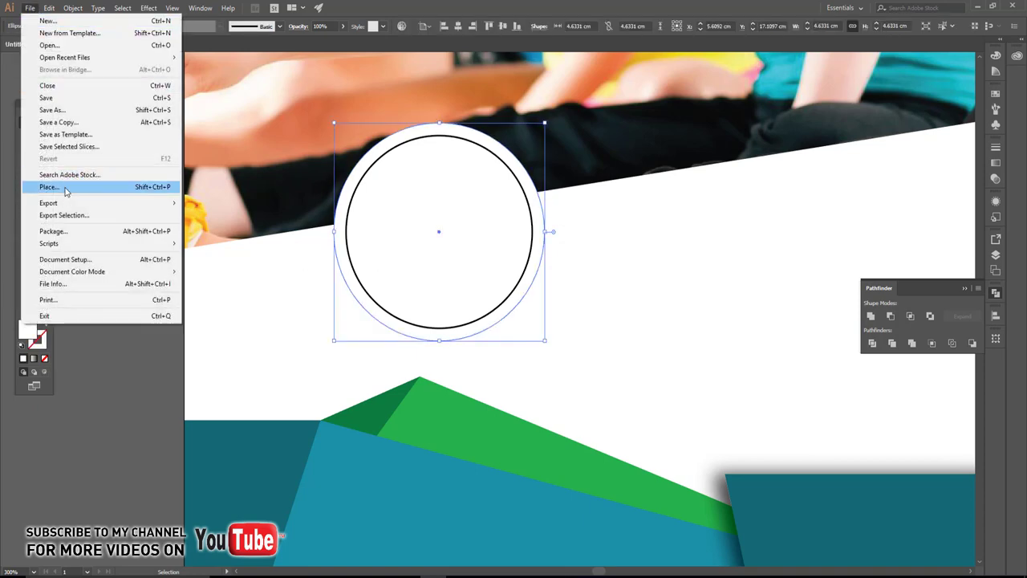
# Place the treadmill-runner gym photo near the circle.
pyautogui.click(67, 194)
pyautogui.doubleClick(450, 112)
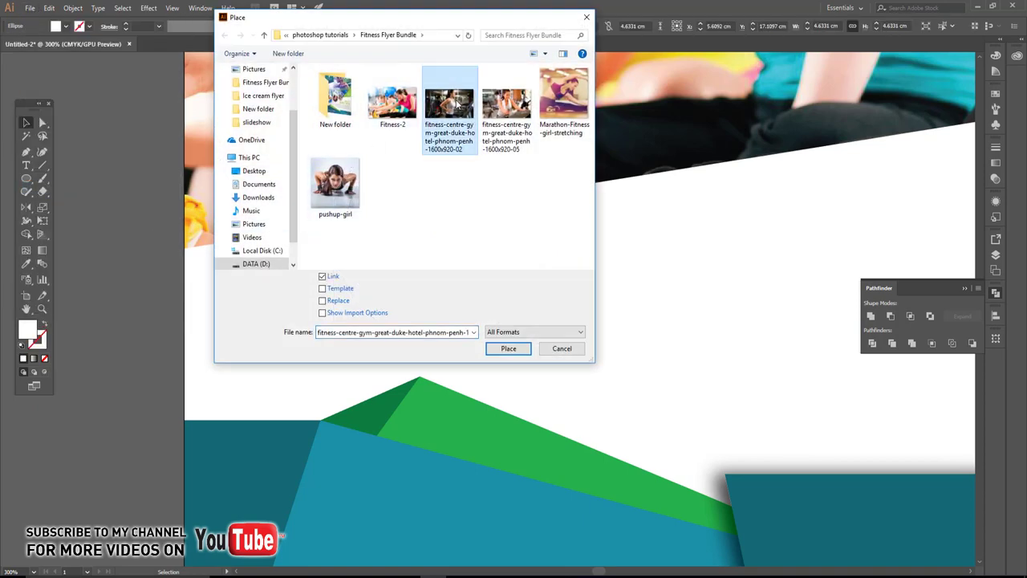
pyautogui.click(467, 164)
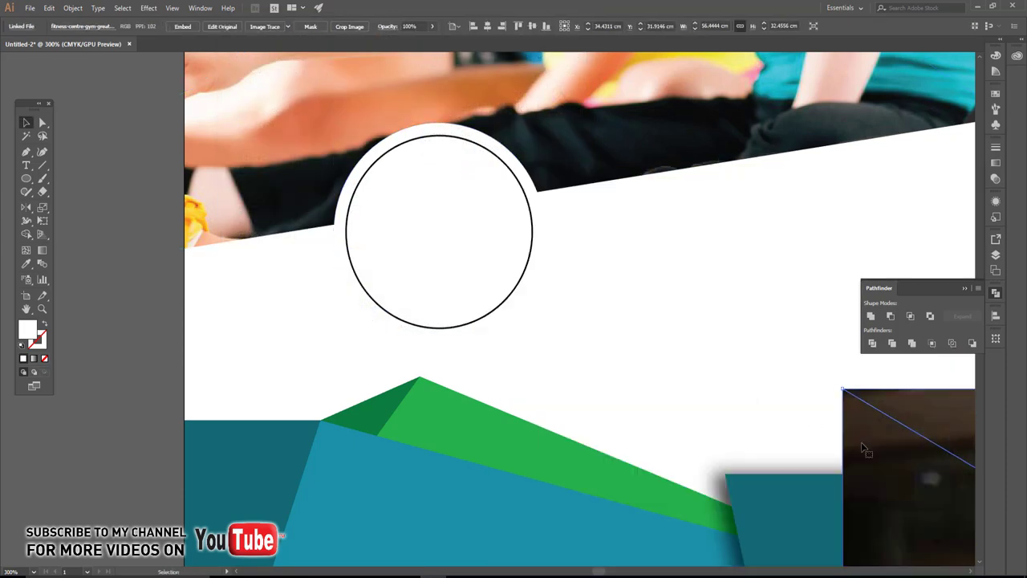
pyautogui.moveTo(468, 166); pyautogui.dragTo(378, 170)
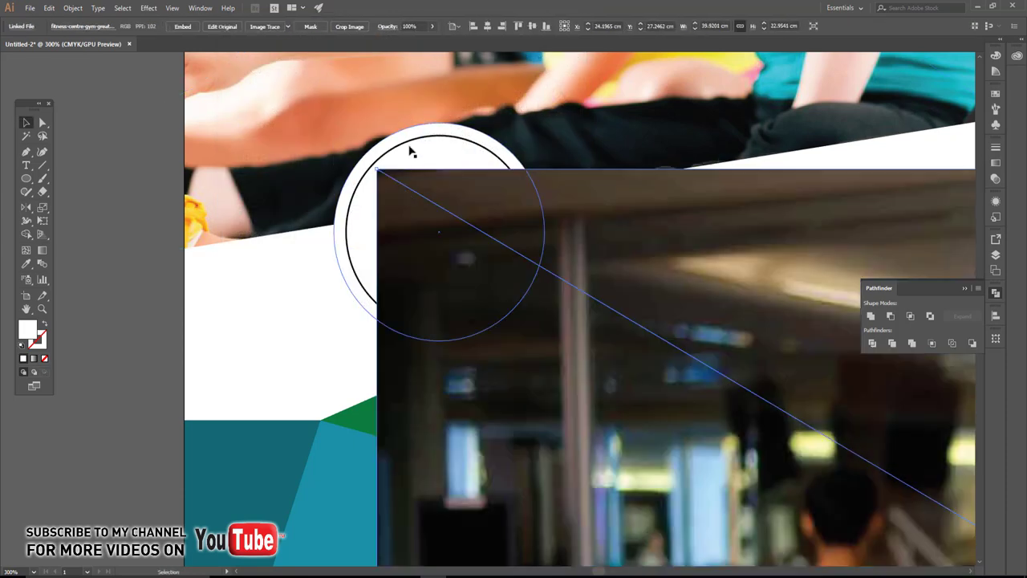
pyautogui.click(412, 145)
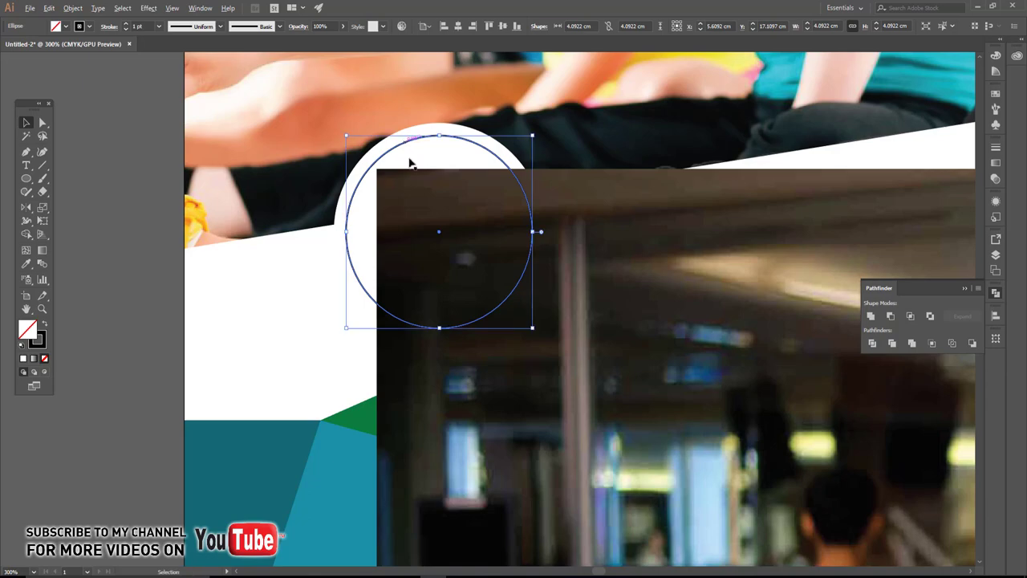
pyautogui.click(424, 178)
# Scale the gym photo down so the runner sits over the inner circle.
pyautogui.scroll(-1, 424, 178)
pyautogui.scroll(-4, 471, 197)
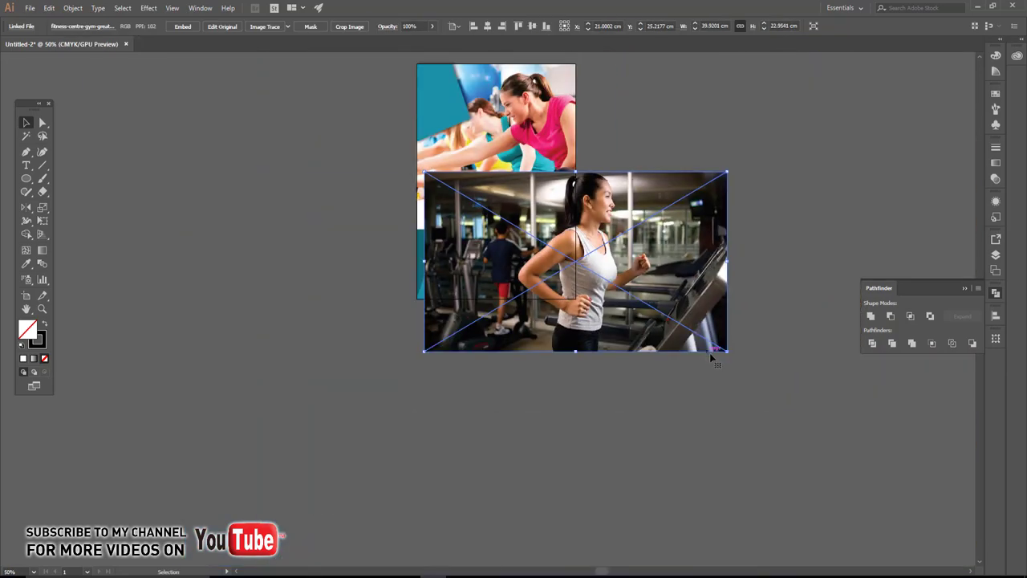
pyautogui.moveTo(723, 355)
pyautogui.mouseDown()
pyautogui.moveTo(525, 230)
pyautogui.moveTo(437, 233)
pyautogui.mouseUp()
pyautogui.scroll(4, 533, 239)
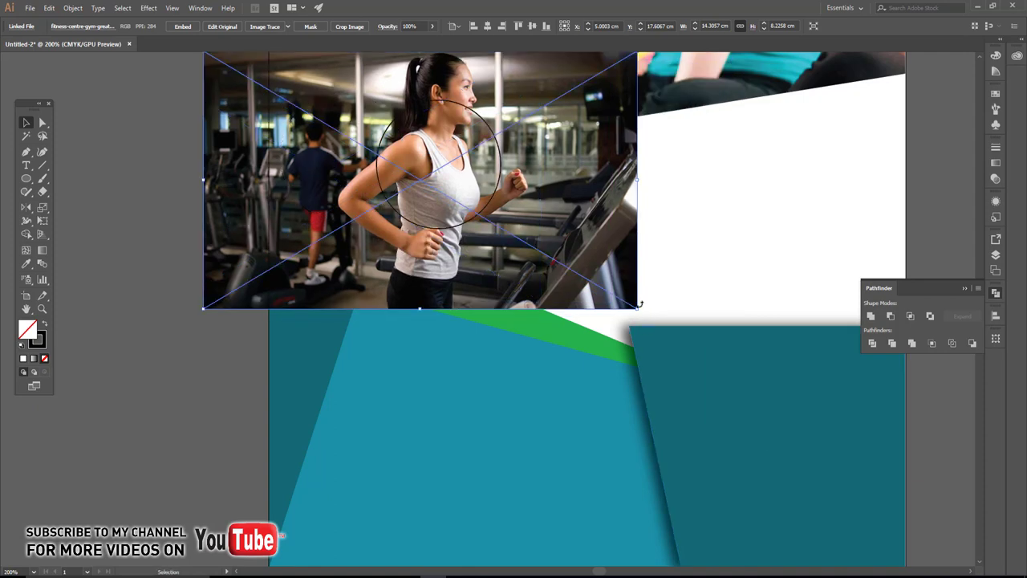
pyautogui.scroll(2, 468, 207)
pyautogui.moveTo(637, 307)
pyautogui.mouseDown()
pyautogui.moveTo(468, 207)
pyautogui.moveTo(475, 291)
pyautogui.moveTo(483, 272)
pyautogui.mouseUp()
pyautogui.scroll(-1, 473, 277)
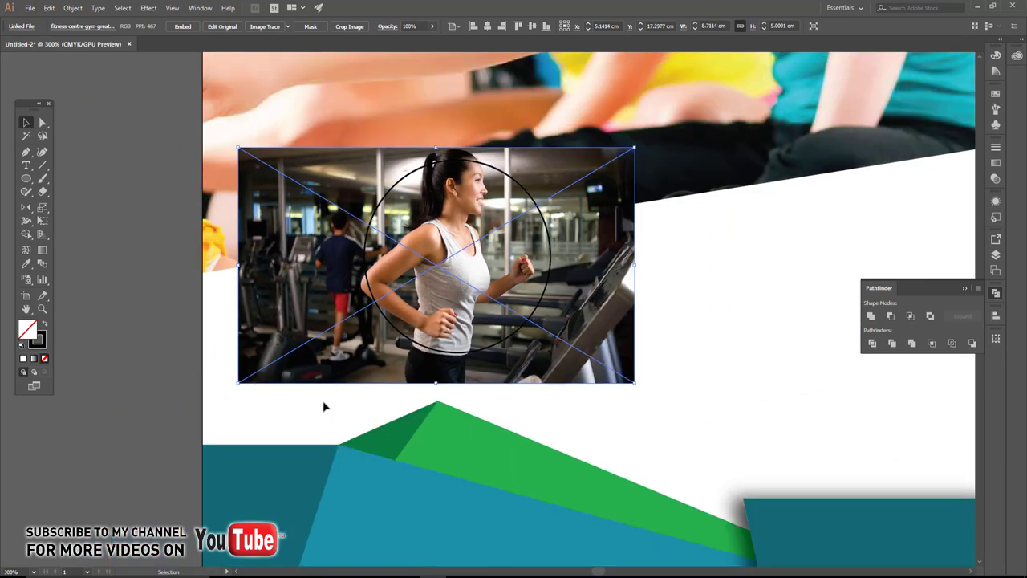
pyautogui.moveTo(245, 388); pyautogui.dragTo(284, 354)
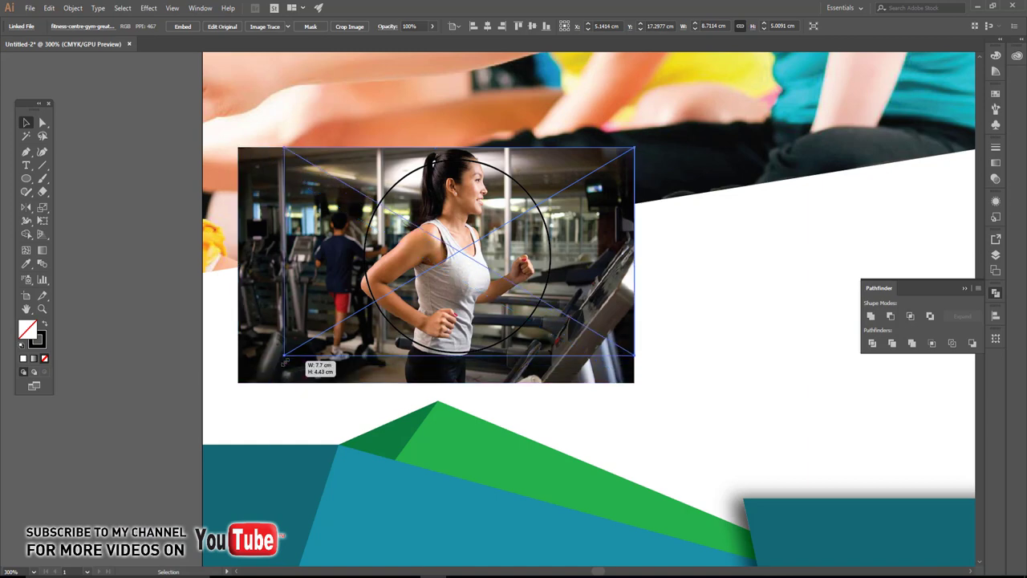
pyautogui.moveTo(622, 155); pyautogui.dragTo(601, 166)
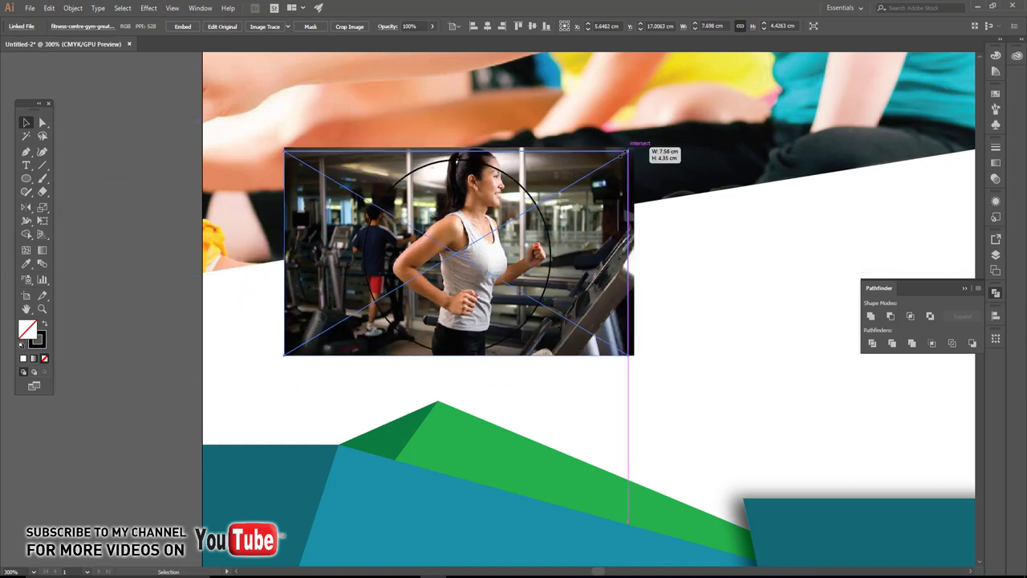
# Clip the photo inside the smaller circle.
pyautogui.keyDown('shift'); pyautogui.click(530, 193); pyautogui.keyUp('shift')
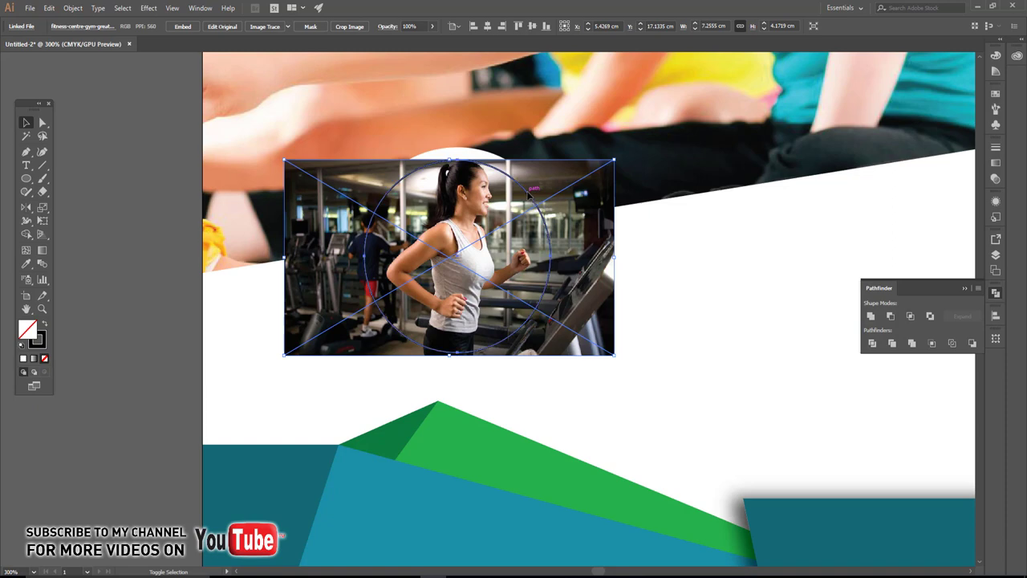
pyautogui.rightClick(531, 205)
pyautogui.click(554, 286)
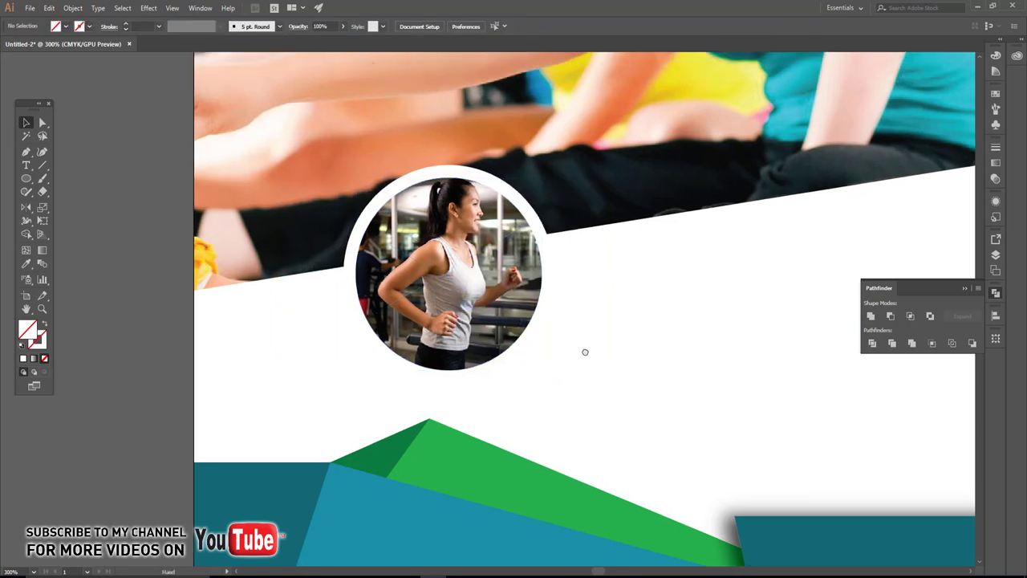
# Add a black copy of the white circle behind it, nudged down and right as an offset edge.
pyautogui.moveTo(592, 402); pyautogui.dragTo(426, 297)
pyautogui.click(511, 353)
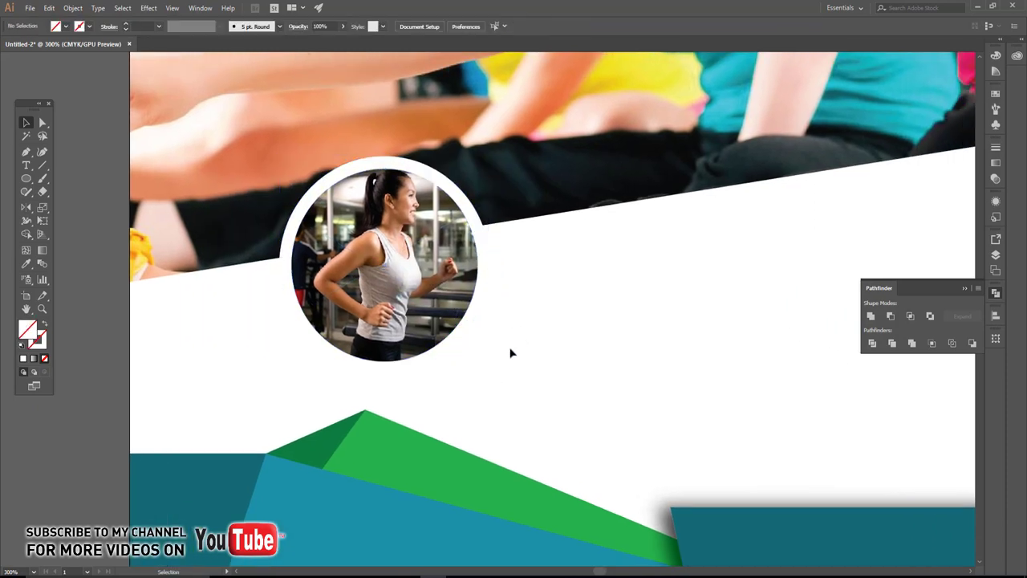
pyautogui.click(473, 326)
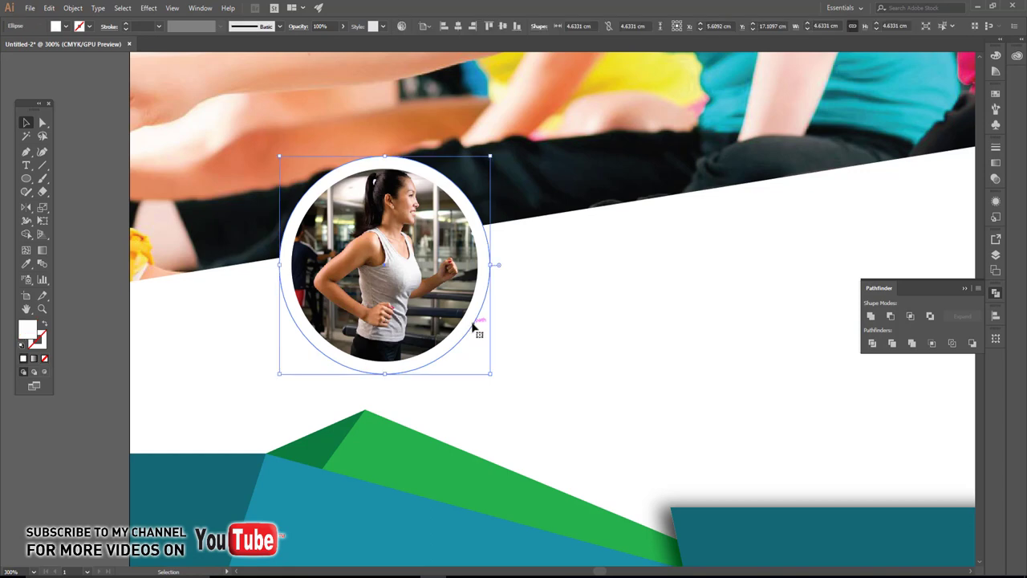
pyautogui.moveTo(474, 326); pyautogui.dragTo(471, 325)
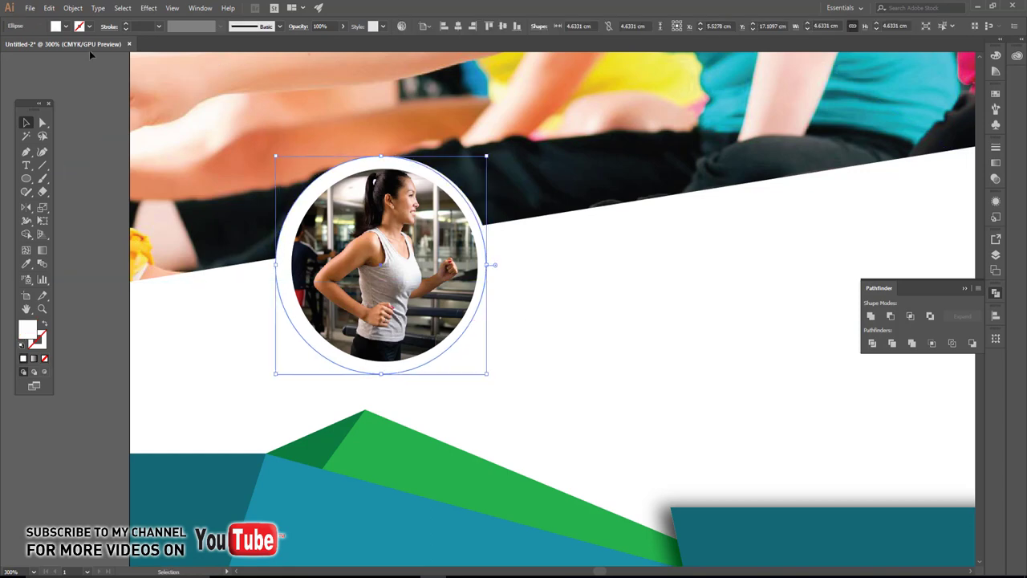
pyautogui.click(56, 27)
pyautogui.click(29, 47)
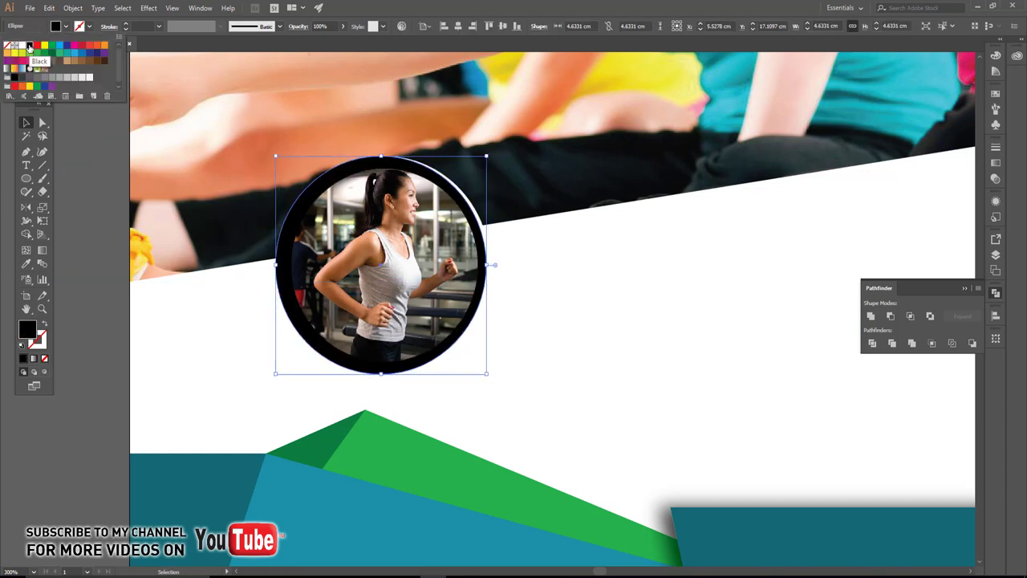
pyautogui.press('Escape')
pyautogui.press('Down')
pyautogui.press('Down')
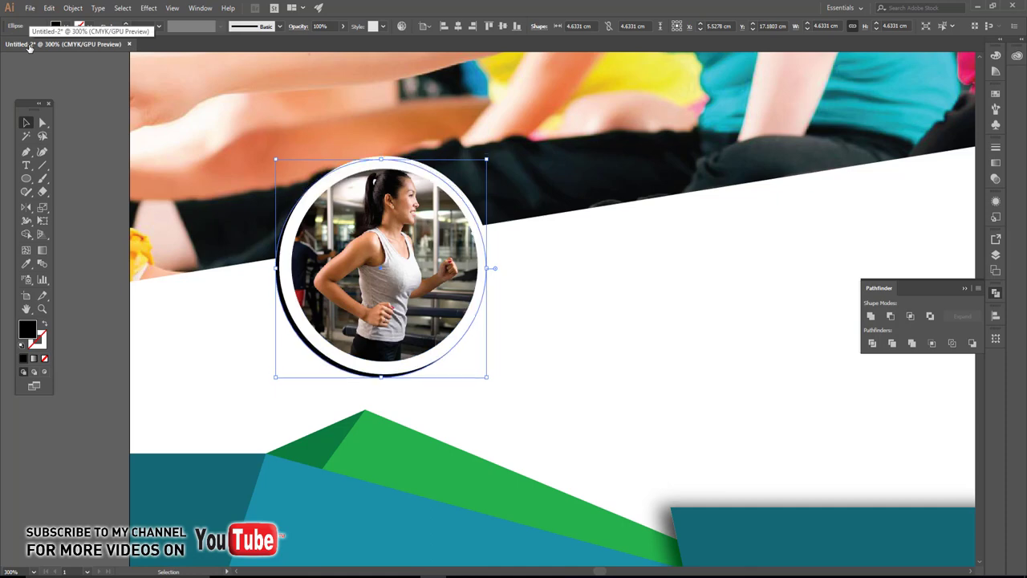
pyautogui.press('Right')
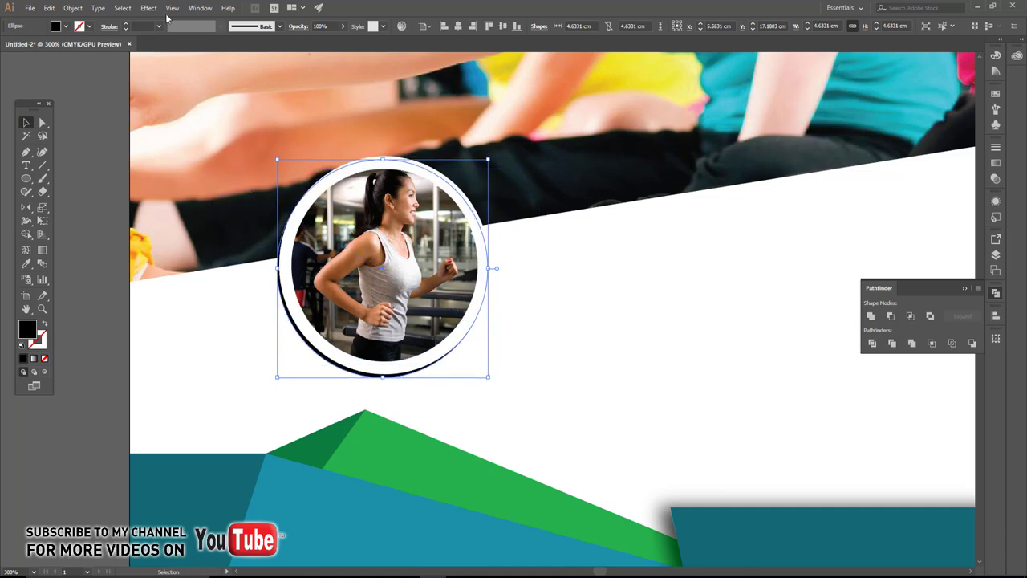
# Apply a drop shadow to the framed circle.
pyautogui.click(149, 9)
pyautogui.click(152, 19)
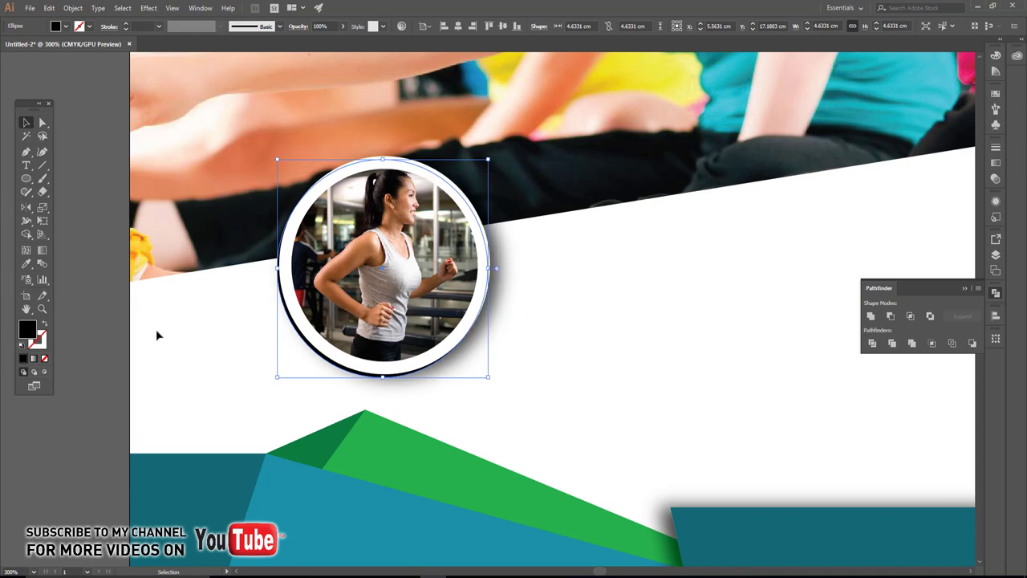
pyautogui.click(324, 383)
# Duplicate the framed photo circle twice along the diagonal edge.
pyautogui.click(469, 321)
pyautogui.moveTo(469, 321)
pyautogui.mouseDown()
pyautogui.moveTo(325, 348)
pyautogui.moveTo(605, 285)
pyautogui.moveTo(597, 281)
pyautogui.mouseUp()
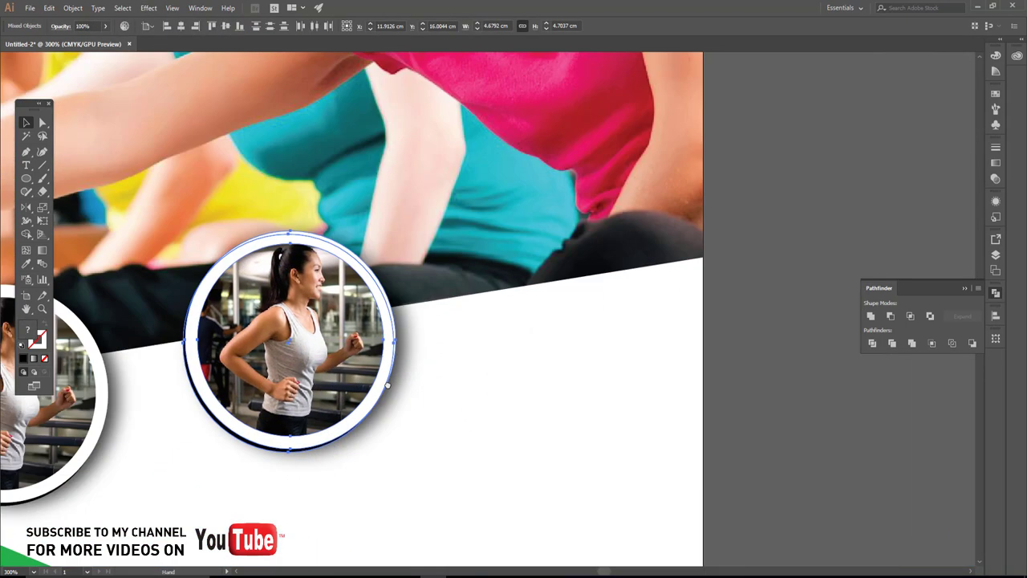
pyautogui.moveTo(327, 357); pyautogui.dragTo(556, 293)
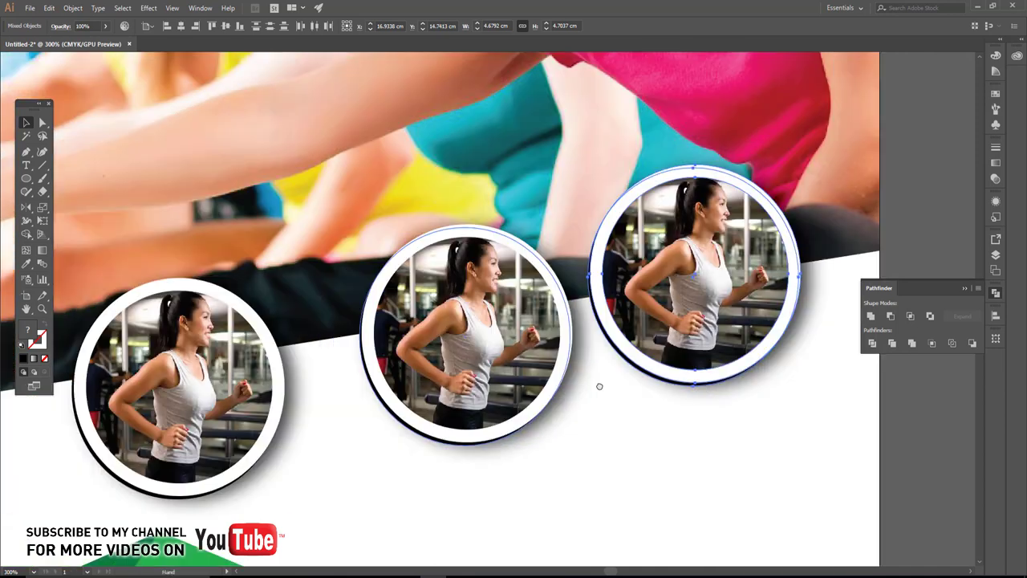
pyautogui.moveTo(514, 378); pyautogui.dragTo(449, 377)
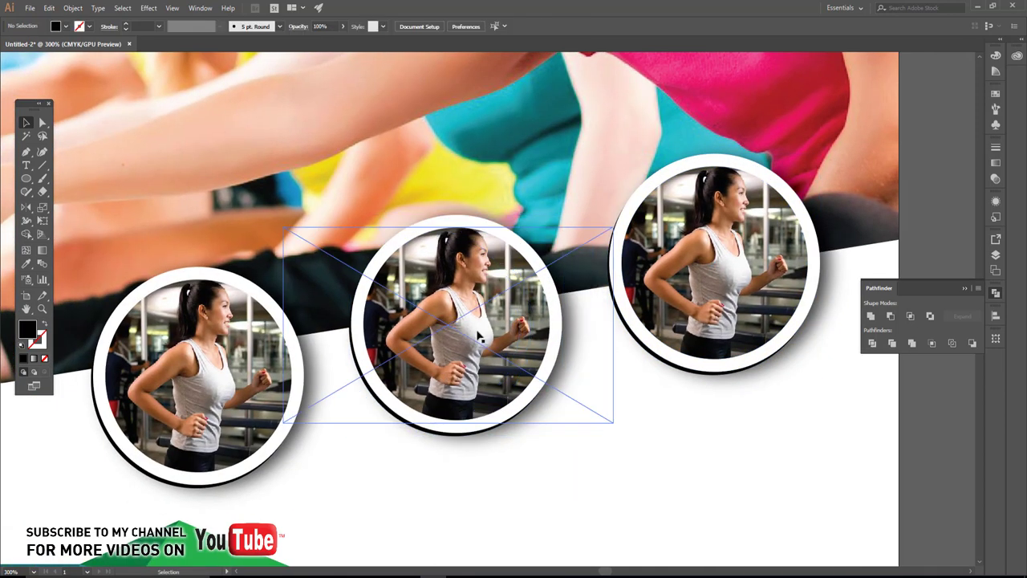
# Relink the middle circle's photo to a different gym photo.
pyautogui.click(70, 26)
pyautogui.click(112, 25)
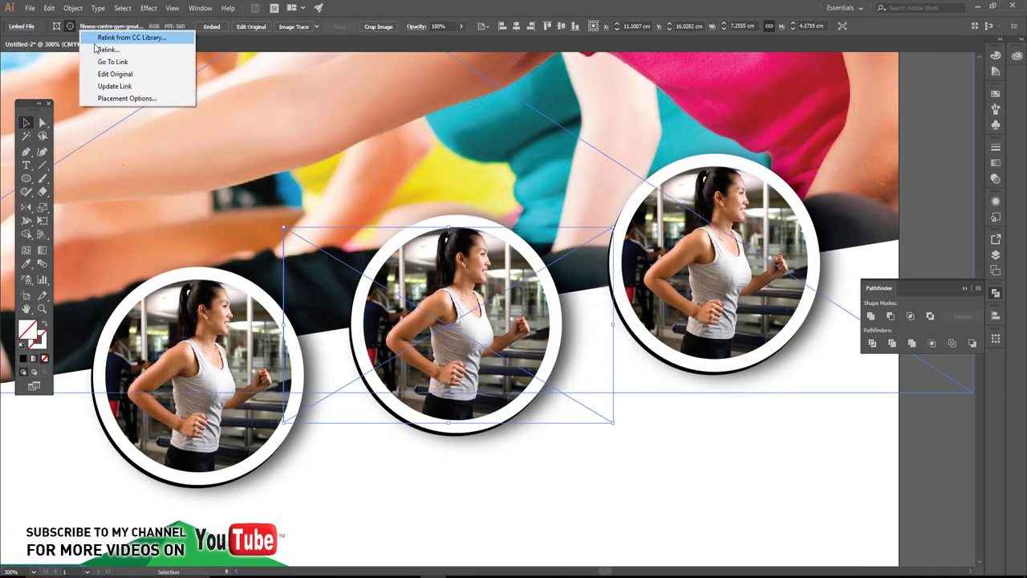
pyautogui.click(104, 50)
pyautogui.doubleClick(449, 113)
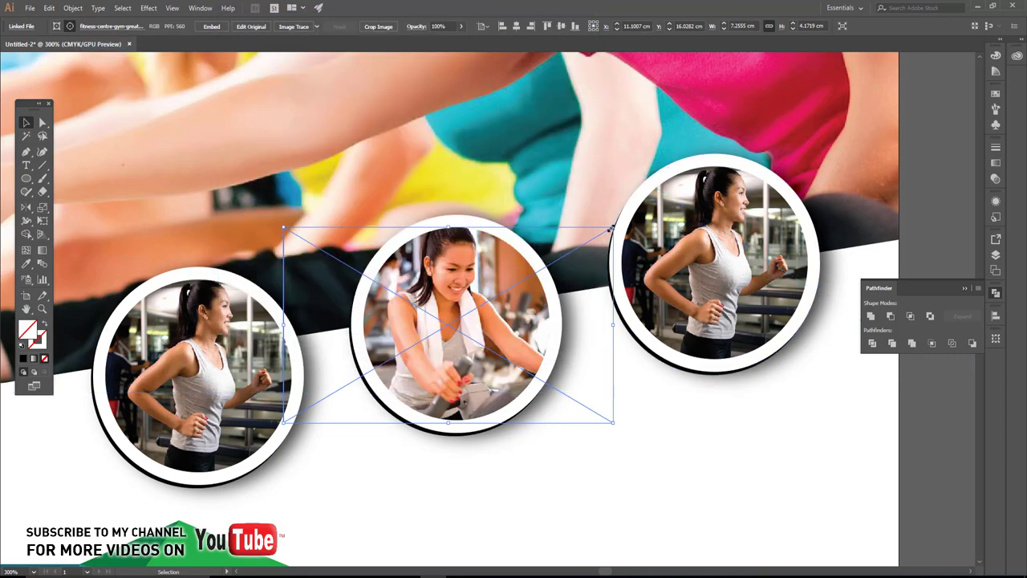
# Relink the right circle's photo to pushup-girl, then shrink and nudge it to fit.
pyautogui.click(721, 300)
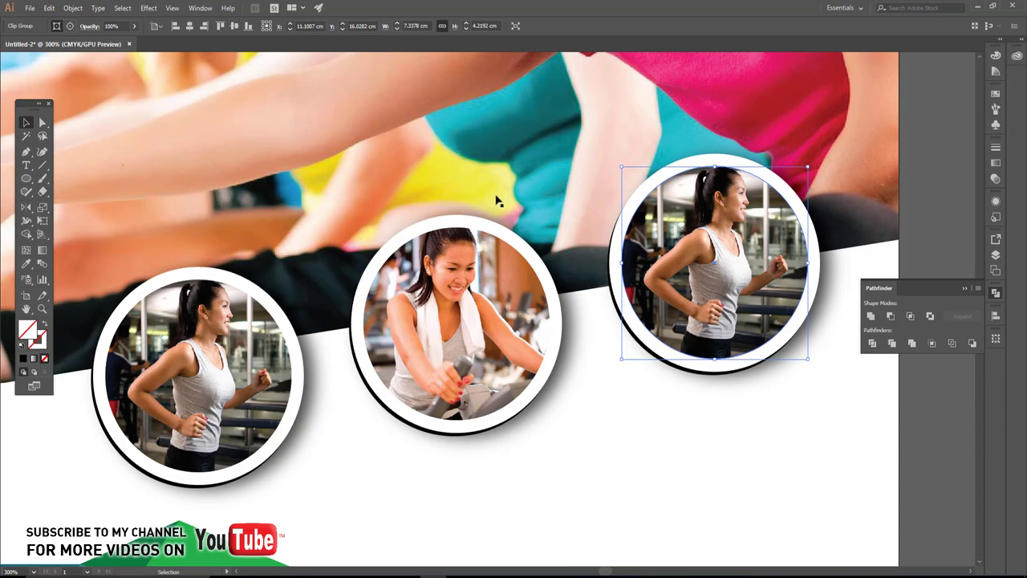
pyautogui.click(70, 26)
pyautogui.click(108, 26)
pyautogui.click(107, 50)
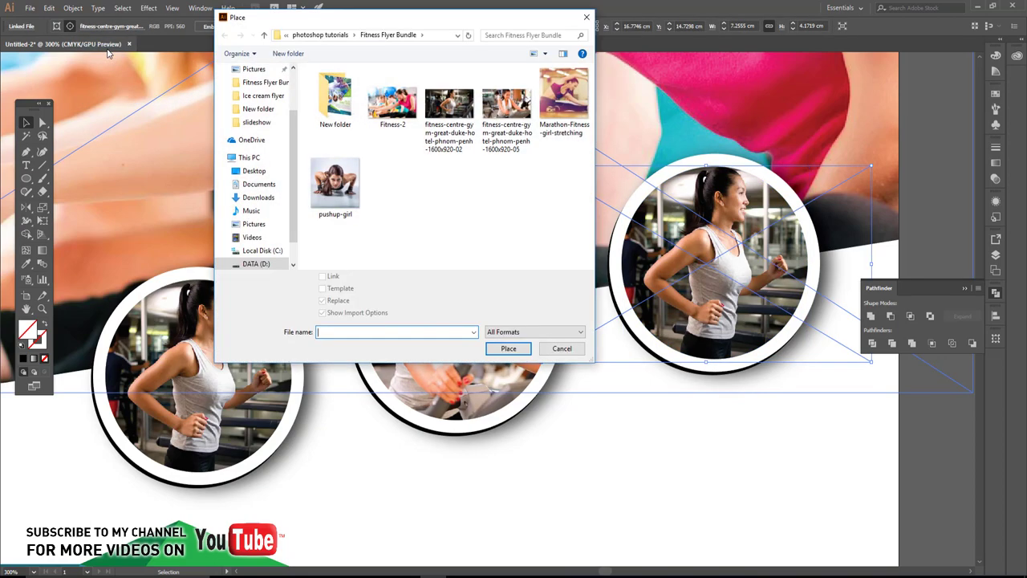
pyautogui.click(341, 201)
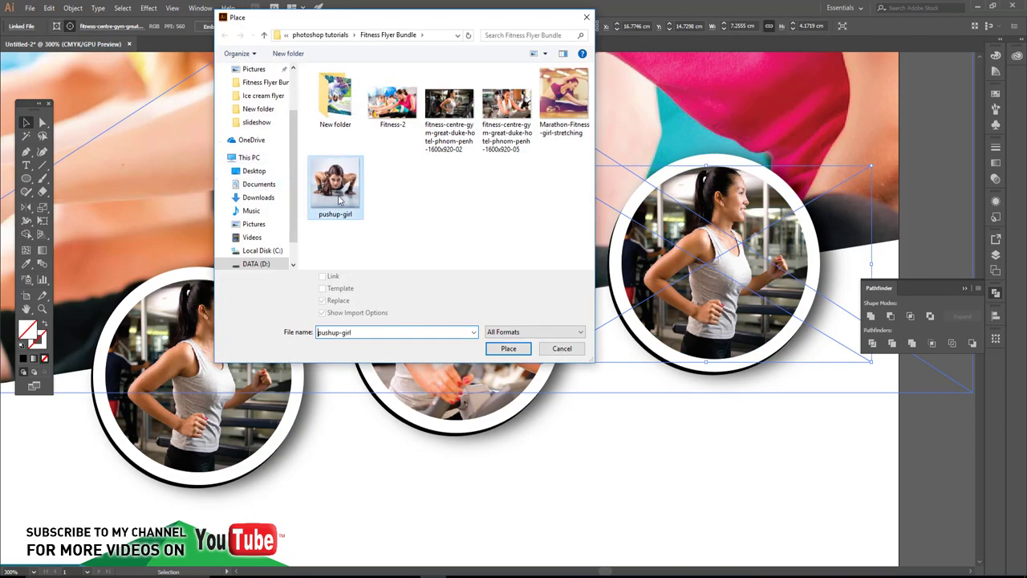
pyautogui.click(505, 349)
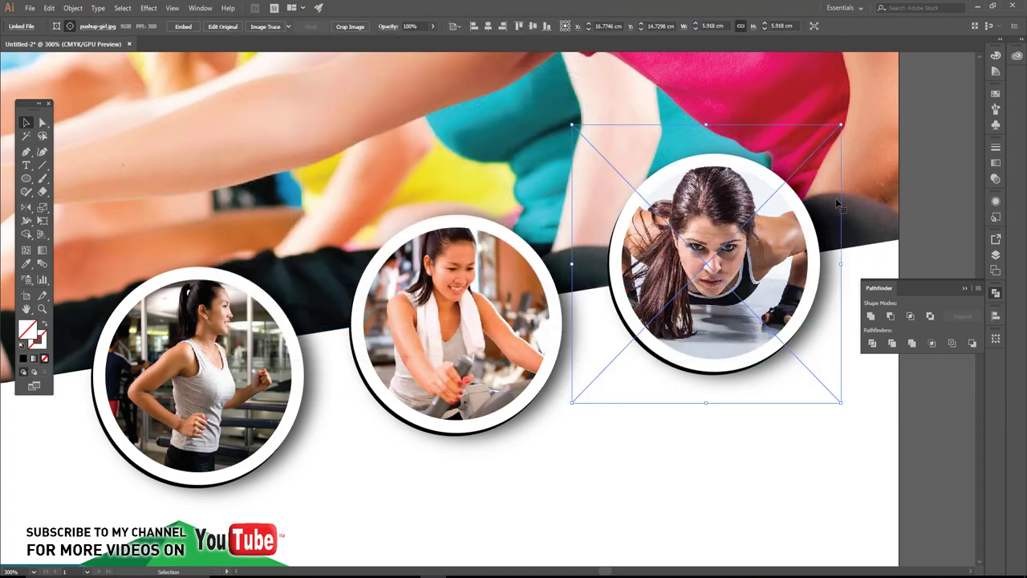
pyautogui.moveTo(841, 126); pyautogui.dragTo(809, 145)
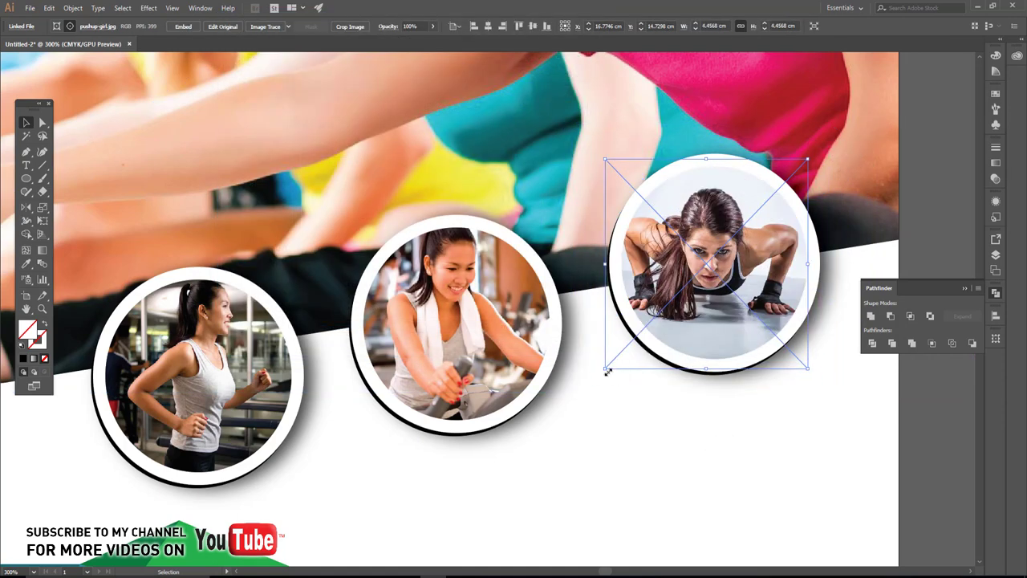
pyautogui.moveTo(608, 370); pyautogui.dragTo(611, 364)
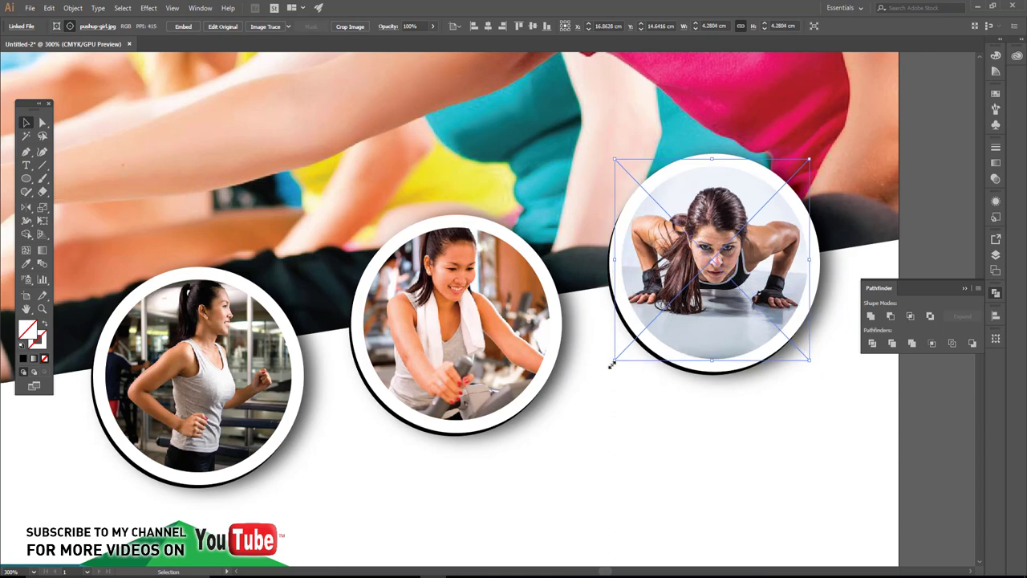
pyautogui.moveTo(612, 193); pyautogui.dragTo(619, 166)
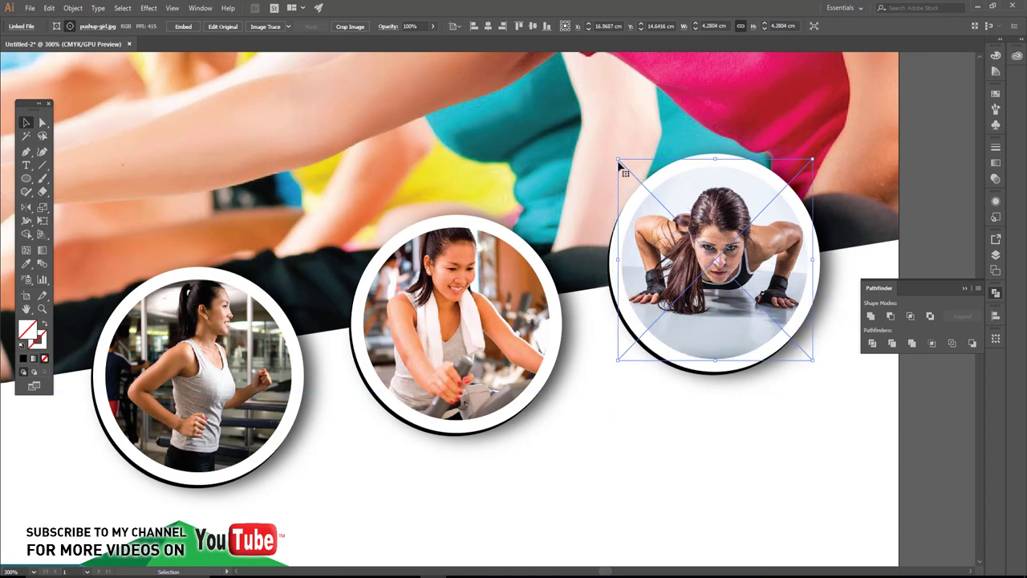
# Add the JOIN THE BEST GYM text below the right circle in Bebas Neue Regular.
pyautogui.click(645, 430)
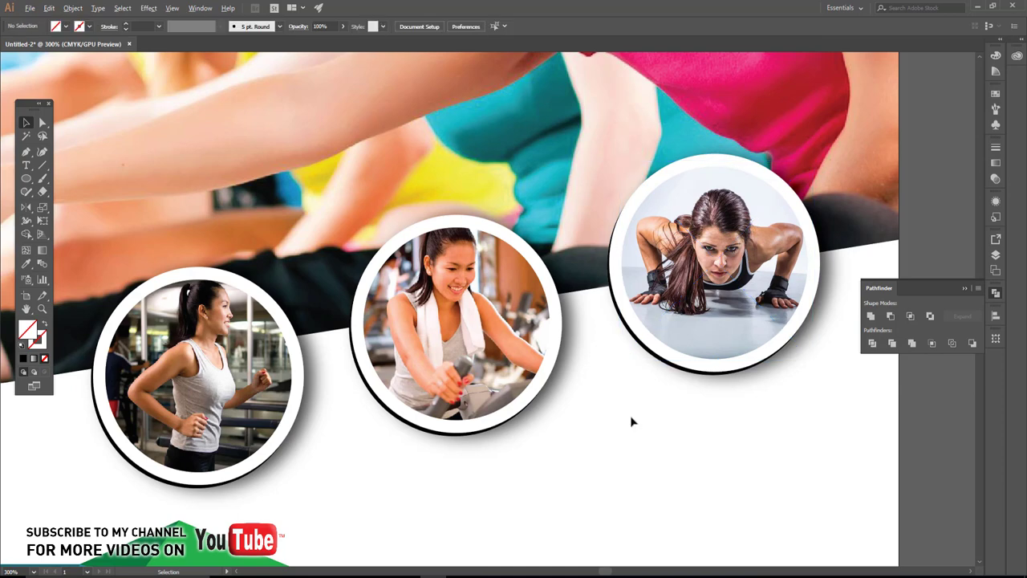
pyautogui.scroll(-3, 631, 421)
pyautogui.scroll(1, 551, 404)
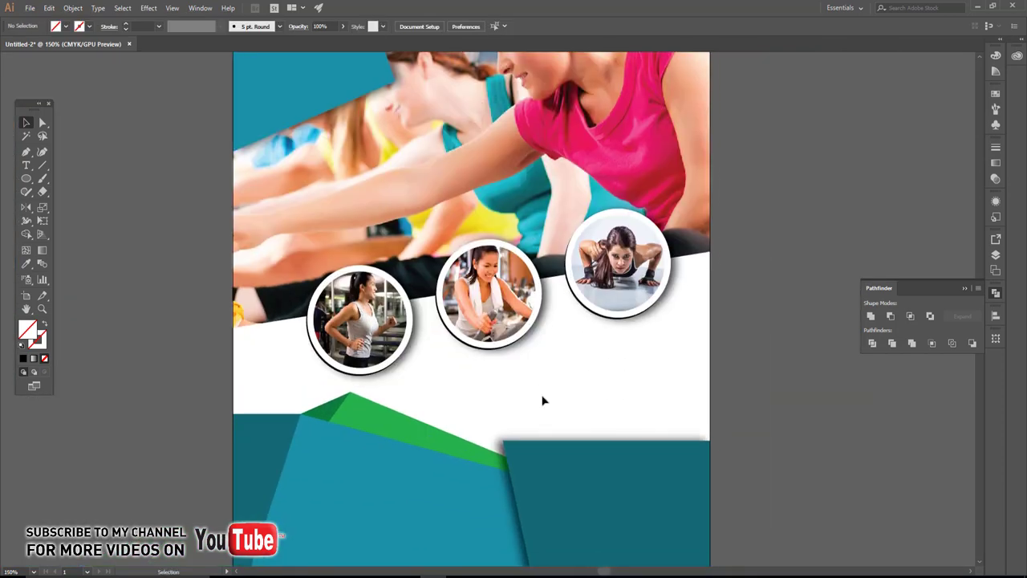
pyautogui.press('t')
pyautogui.click(548, 354)
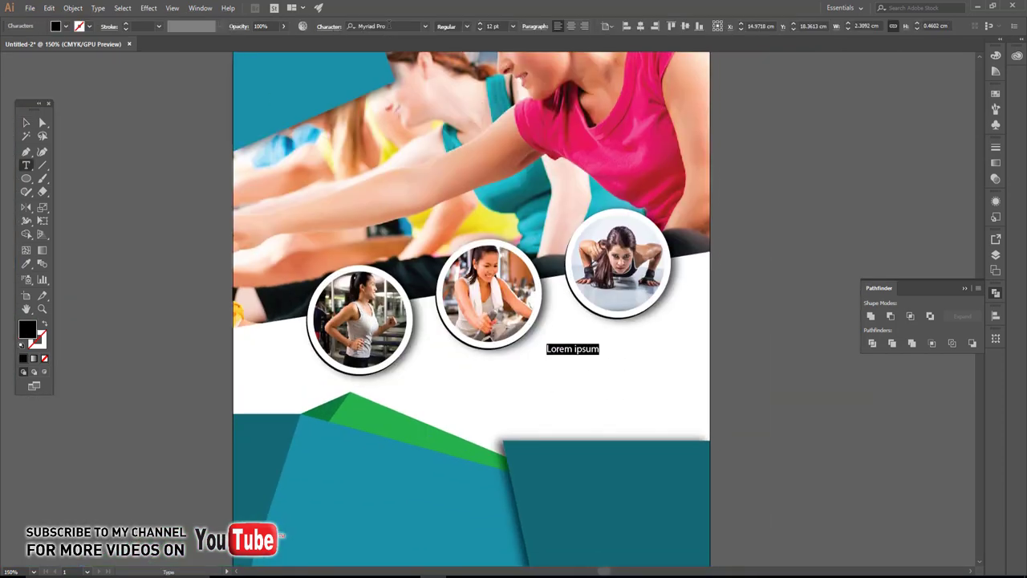
pyautogui.click(389, 25)
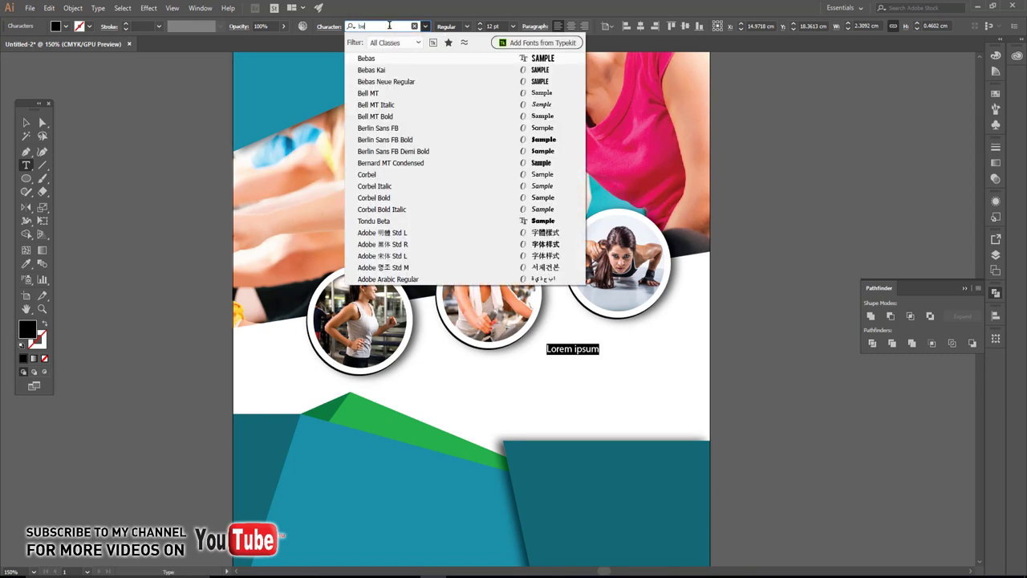
pyautogui.write('eb')
pyautogui.click(407, 81)
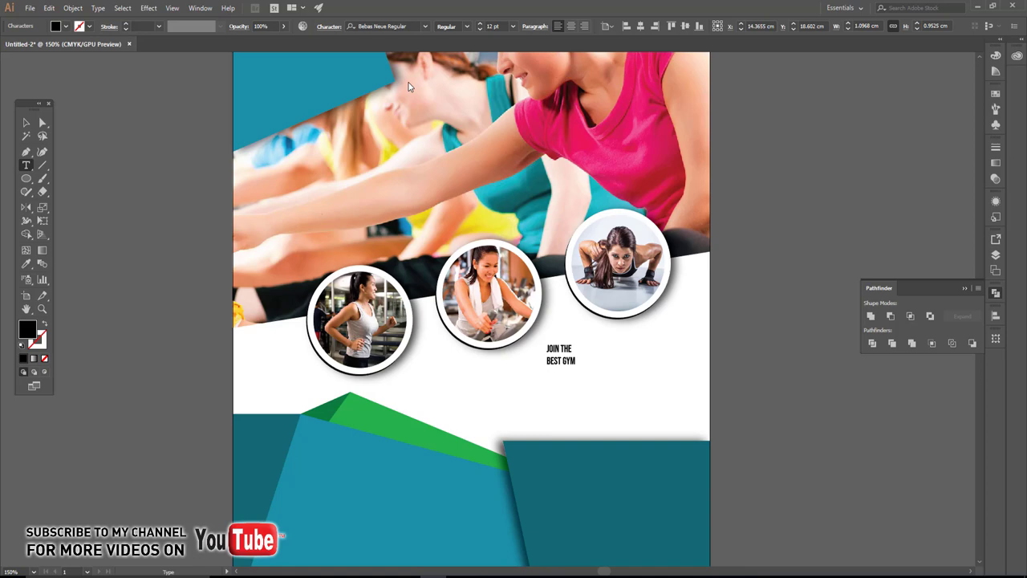
pyautogui.click(26, 122)
# Enlarge the heading to about 44 pt, right-align it, tighten leading and position it under the circle.
pyautogui.click(554, 353)
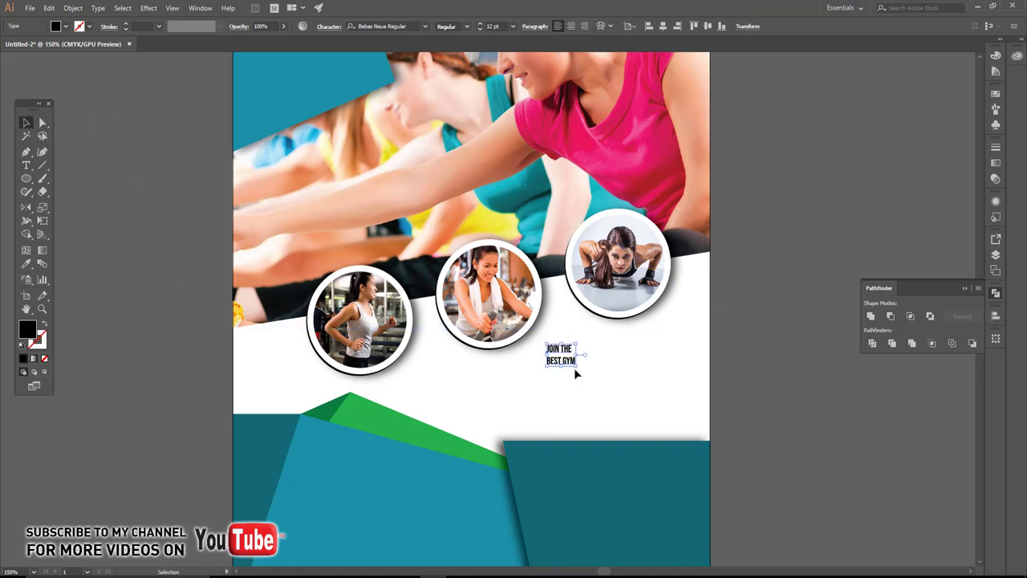
pyautogui.moveTo(575, 365); pyautogui.dragTo(653, 425)
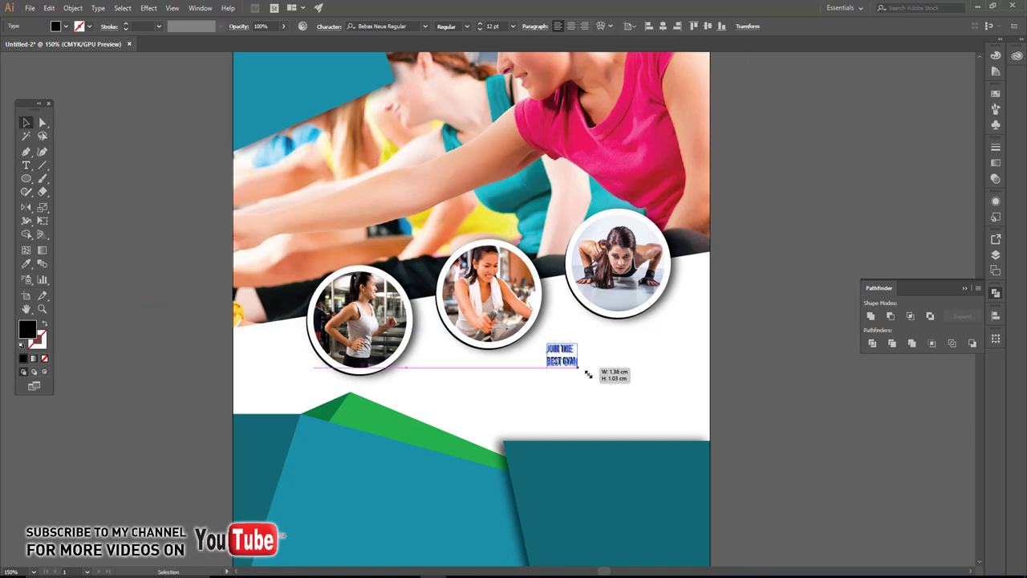
pyautogui.click(584, 25)
pyautogui.moveTo(644, 409); pyautogui.dragTo(678, 405)
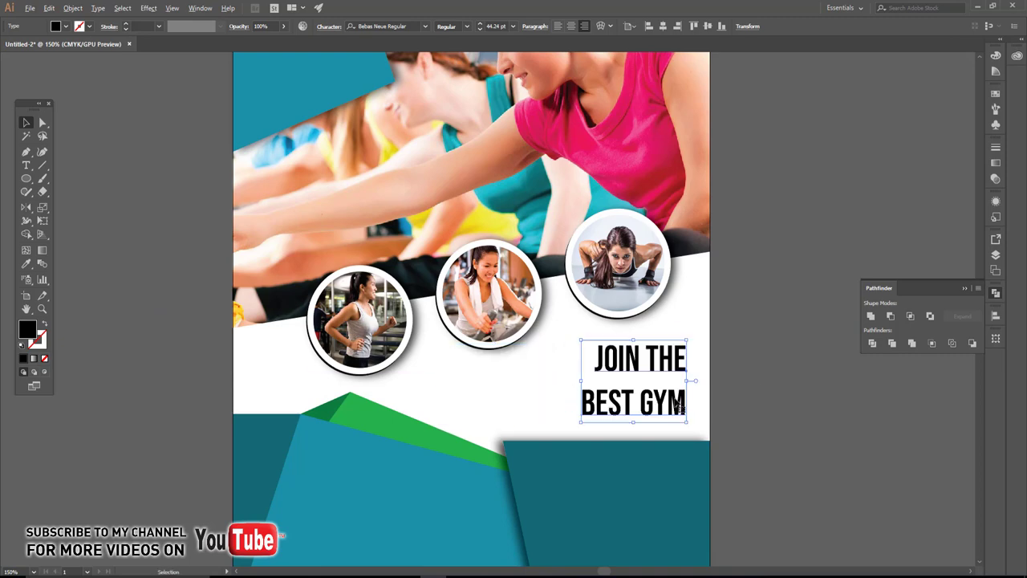
pyautogui.hotkey('alt', 'Up')
pyautogui.hotkey('alt', 'Up')
pyautogui.hotkey('alt', 'Up')
pyautogui.hotkey('alt', 'Up')
pyautogui.hotkey('alt', 'Up')
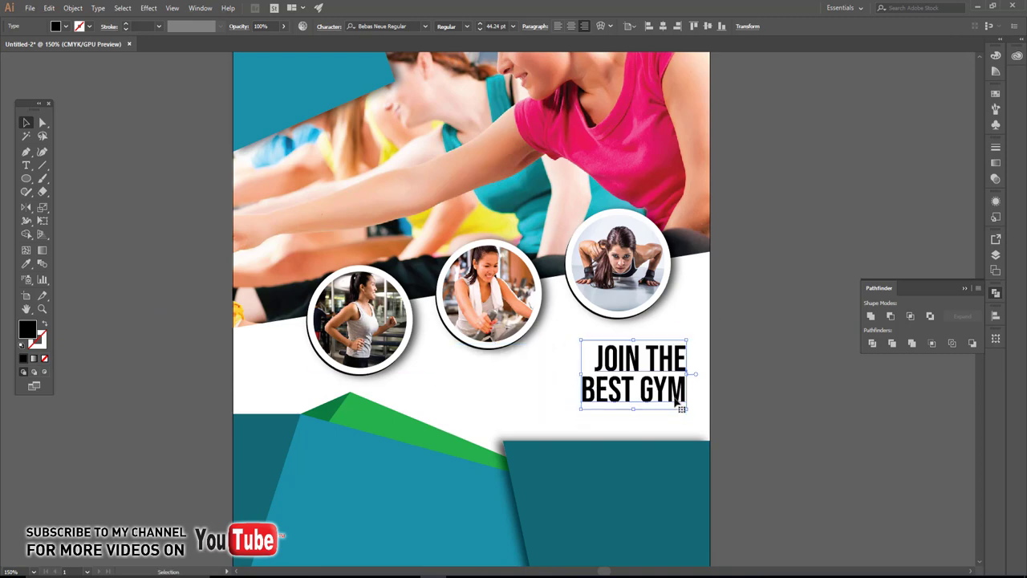
pyautogui.moveTo(655, 375); pyautogui.dragTo(654, 359)
# Colour the heading with the poster's green and add a placeholder-text frame.
pyautogui.click(25, 263)
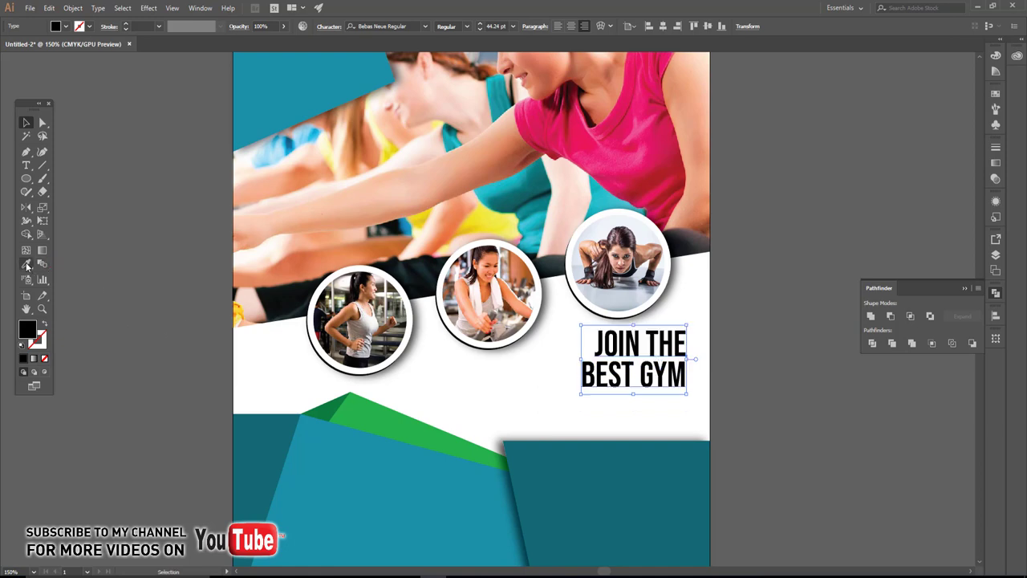
pyautogui.click(350, 423)
pyautogui.click(26, 122)
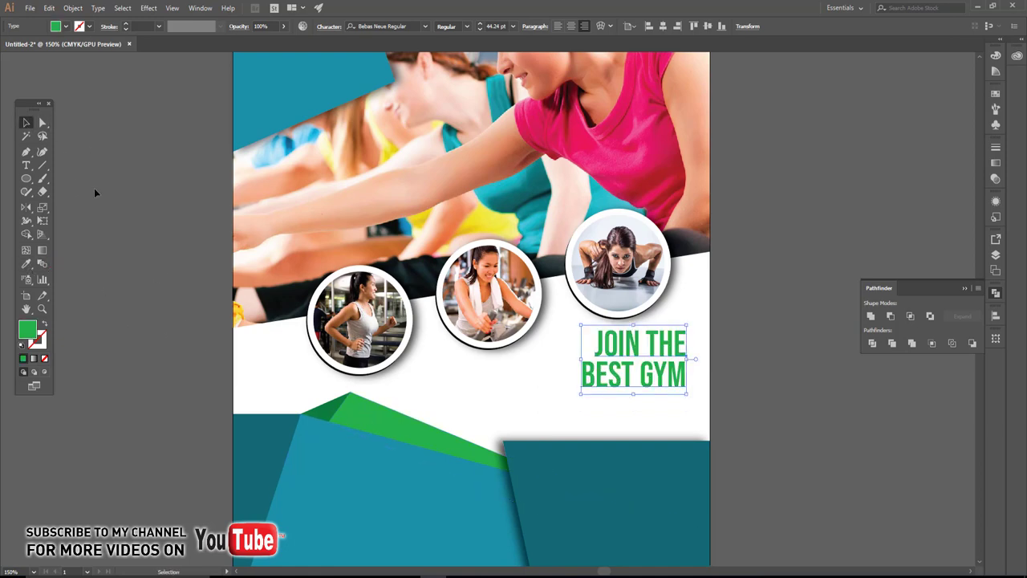
pyautogui.click(130, 190)
pyautogui.moveTo(129, 190); pyautogui.dragTo(111, 140)
pyautogui.press('t')
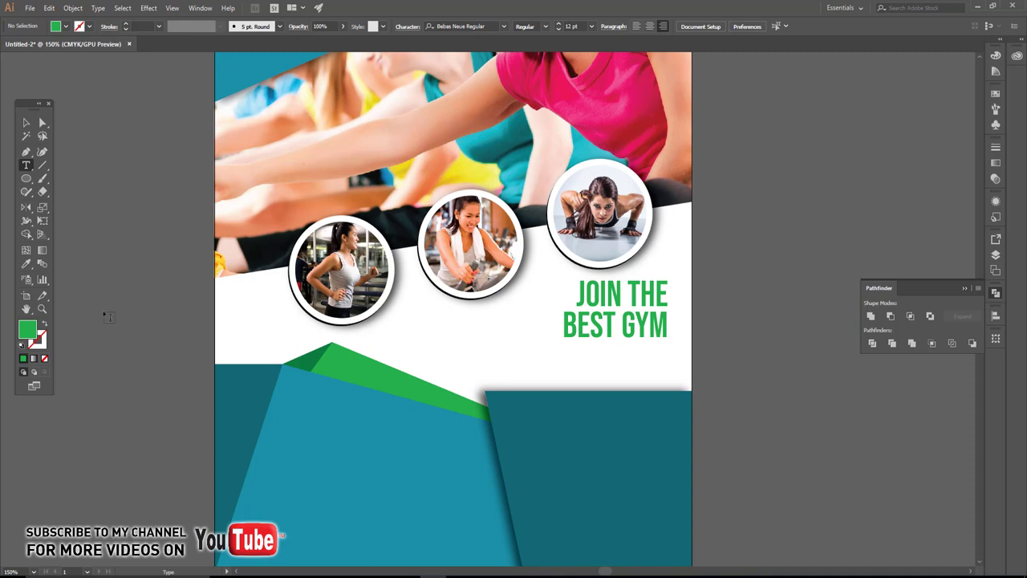
pyautogui.moveTo(99, 314); pyautogui.dragTo(600, 426)
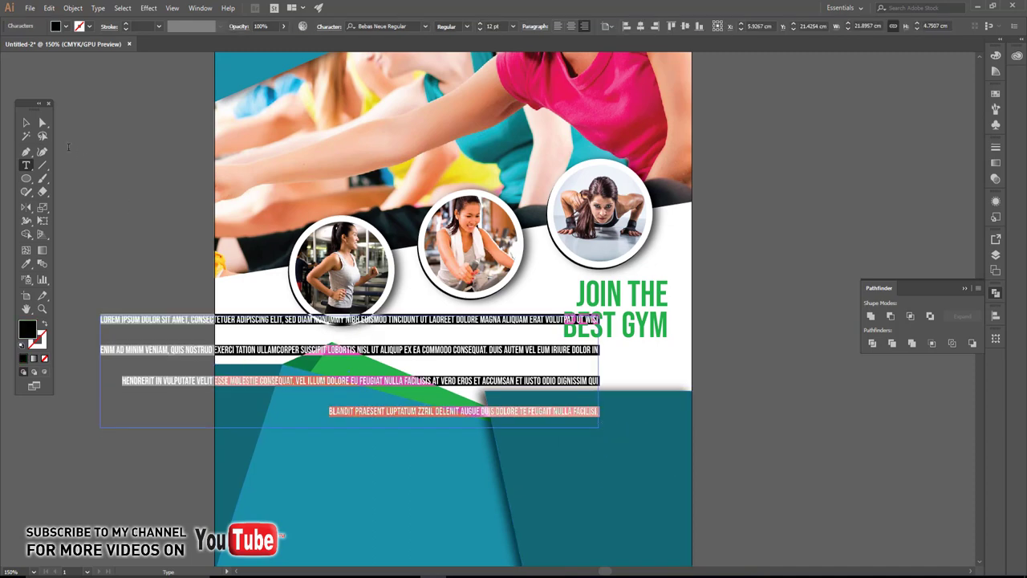
# Give the lorem paragraph auto leading and 9 pt type in a narrower, shorter right-side frame.
pyautogui.click(26, 122)
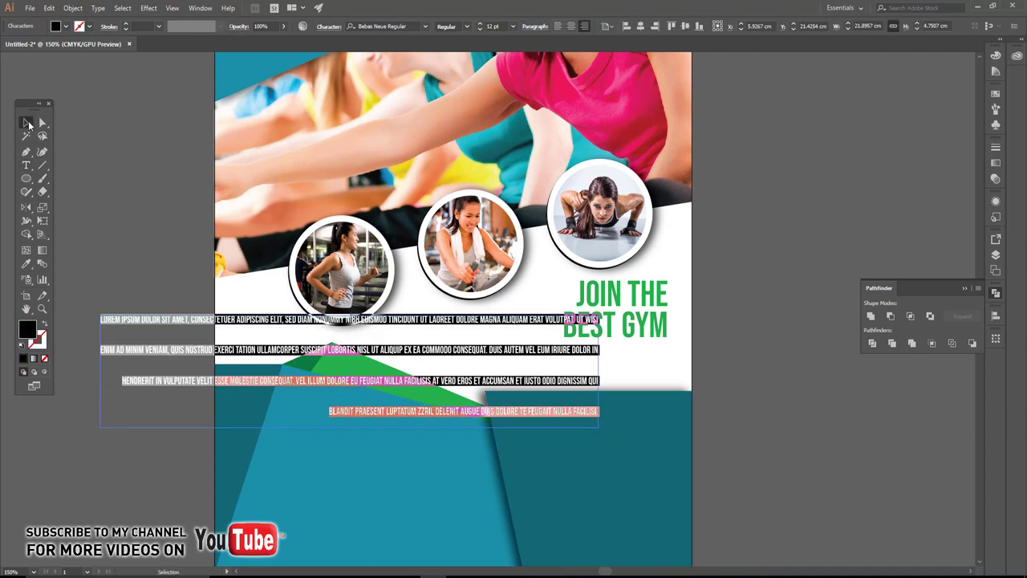
pyautogui.click(325, 30)
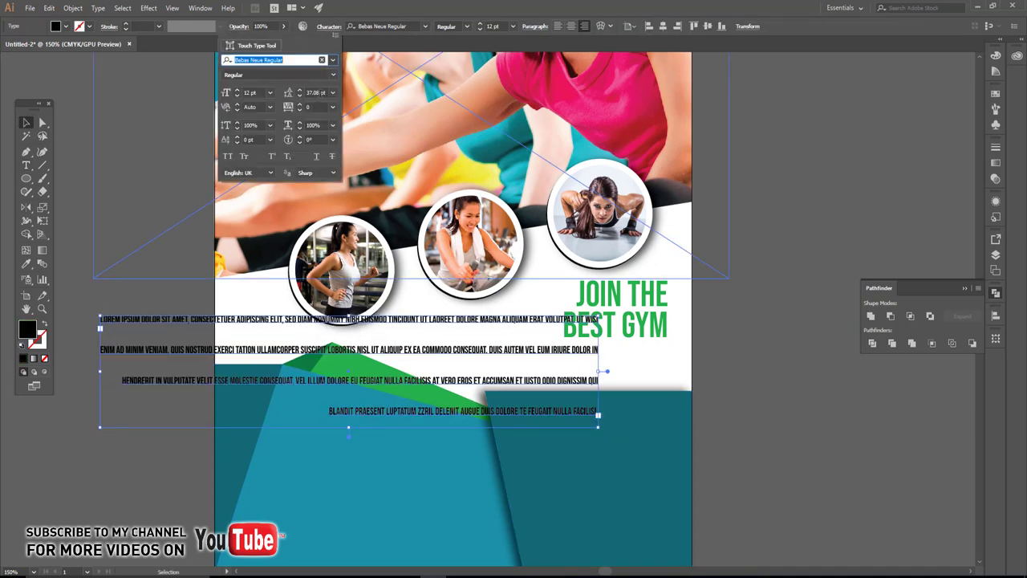
pyautogui.click(332, 94)
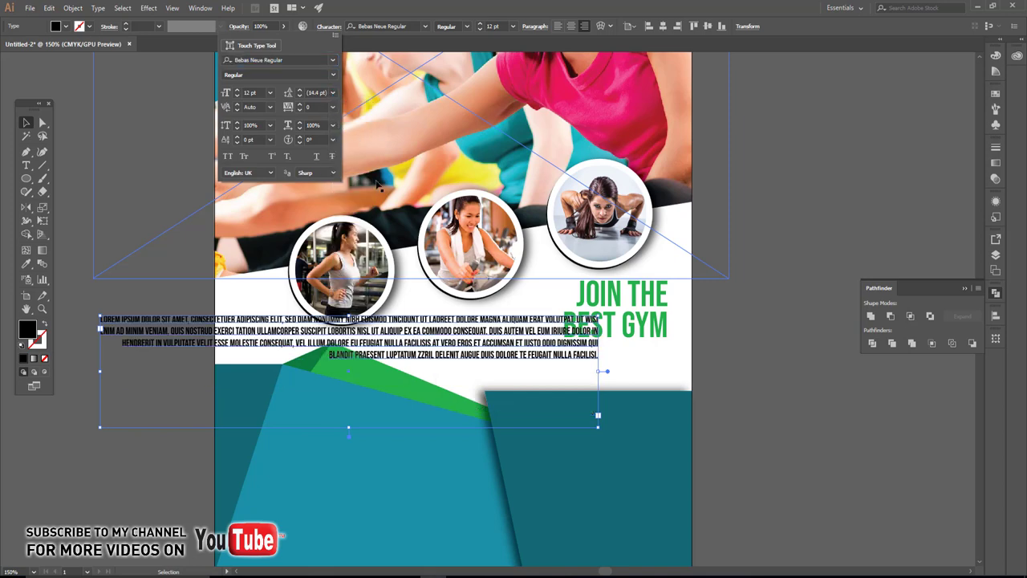
pyautogui.press('Escape')
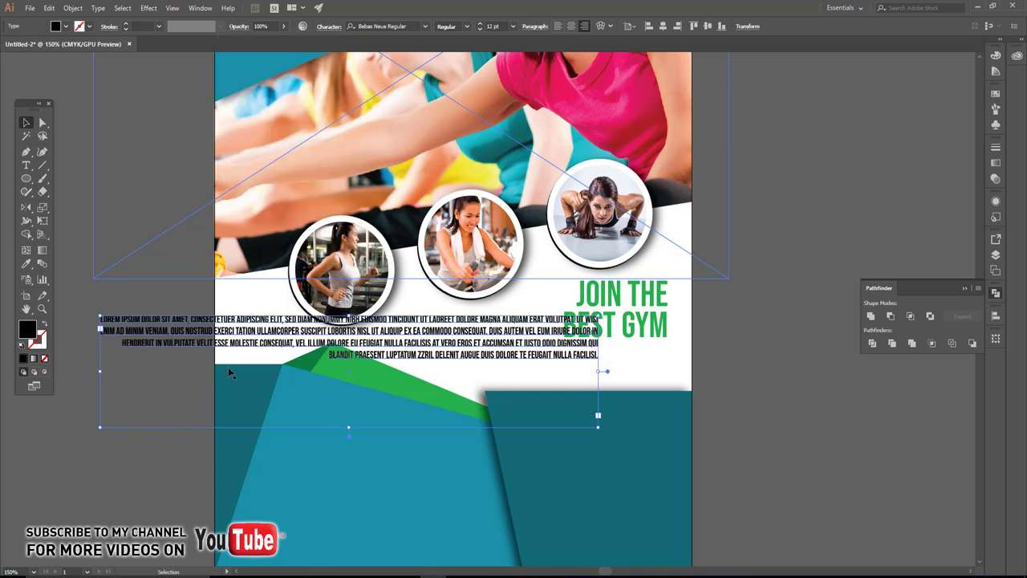
pyautogui.moveTo(100, 371); pyautogui.dragTo(283, 371)
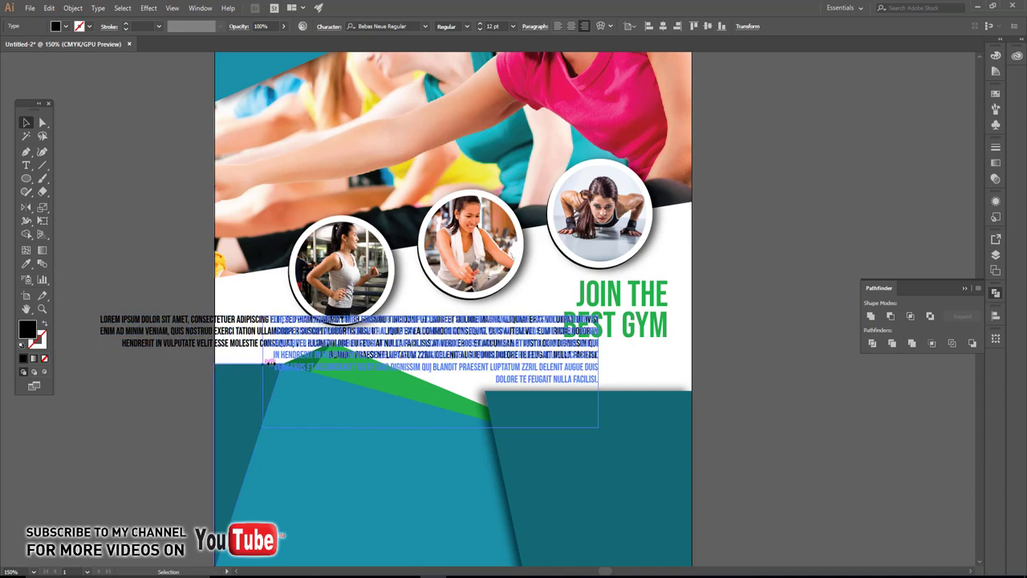
pyautogui.moveTo(498, 325); pyautogui.dragTo(568, 357)
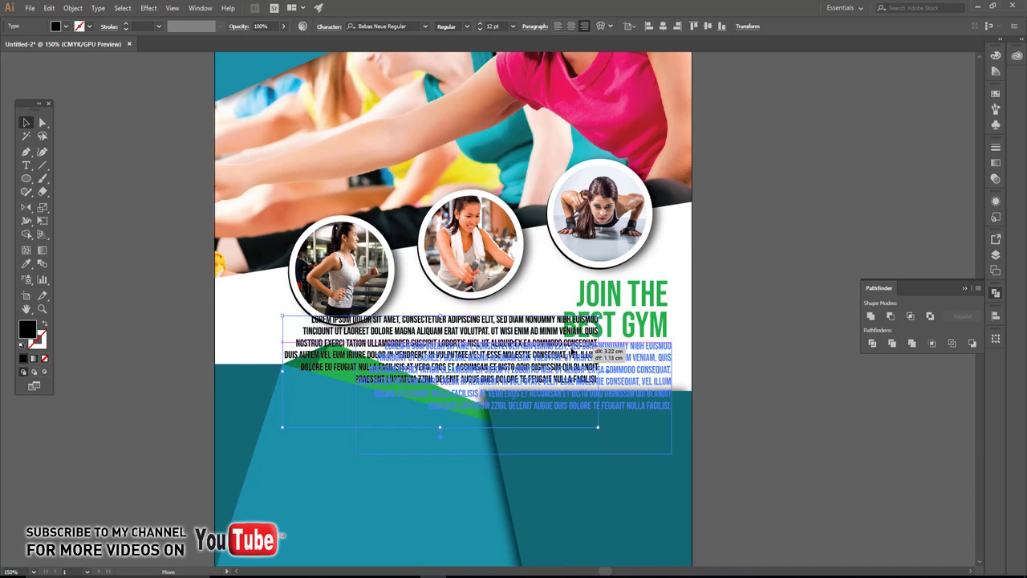
pyautogui.moveTo(532, 458); pyautogui.dragTo(386, 371)
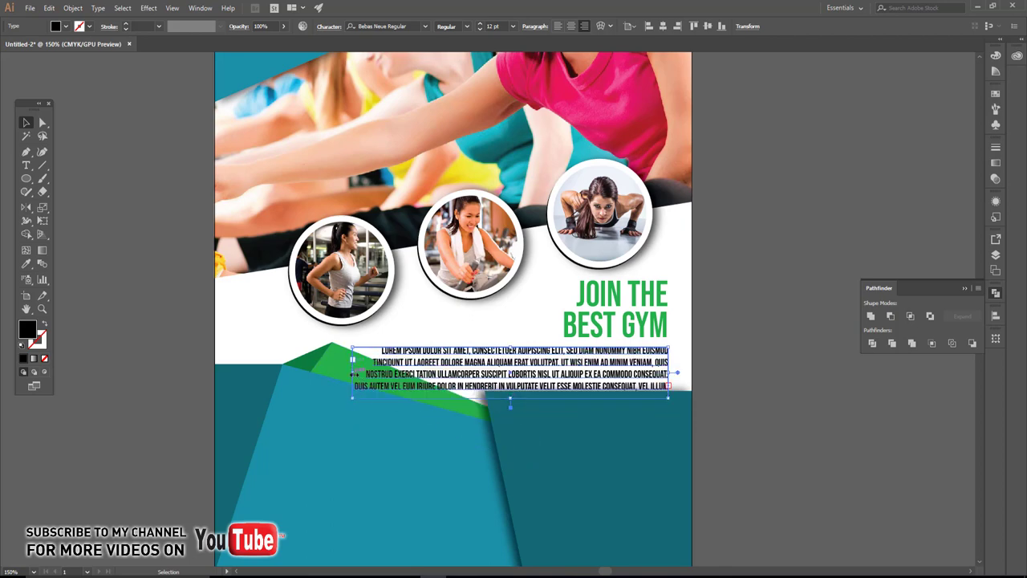
pyautogui.moveTo(353, 374); pyautogui.dragTo(450, 374)
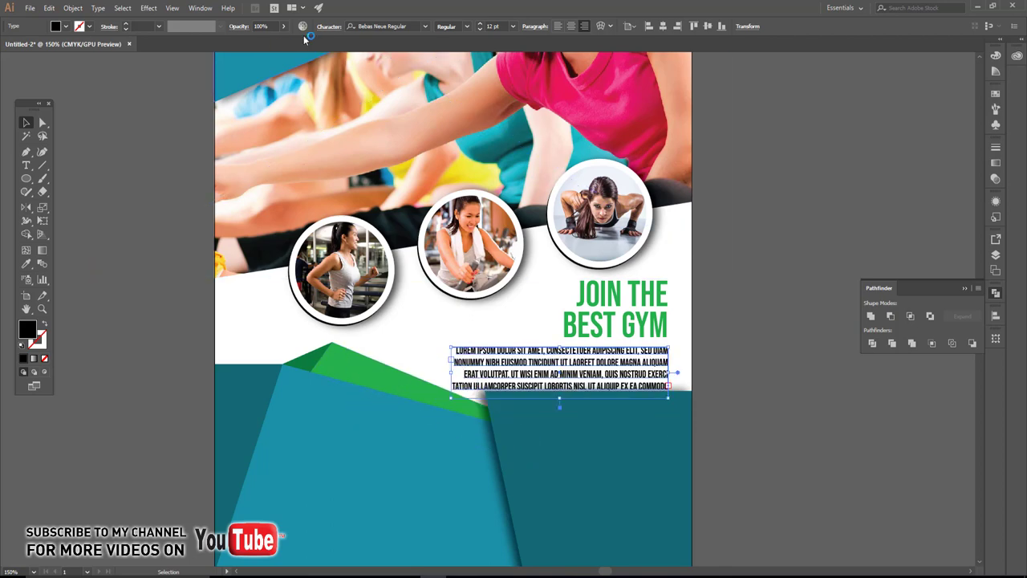
pyautogui.click(480, 29)
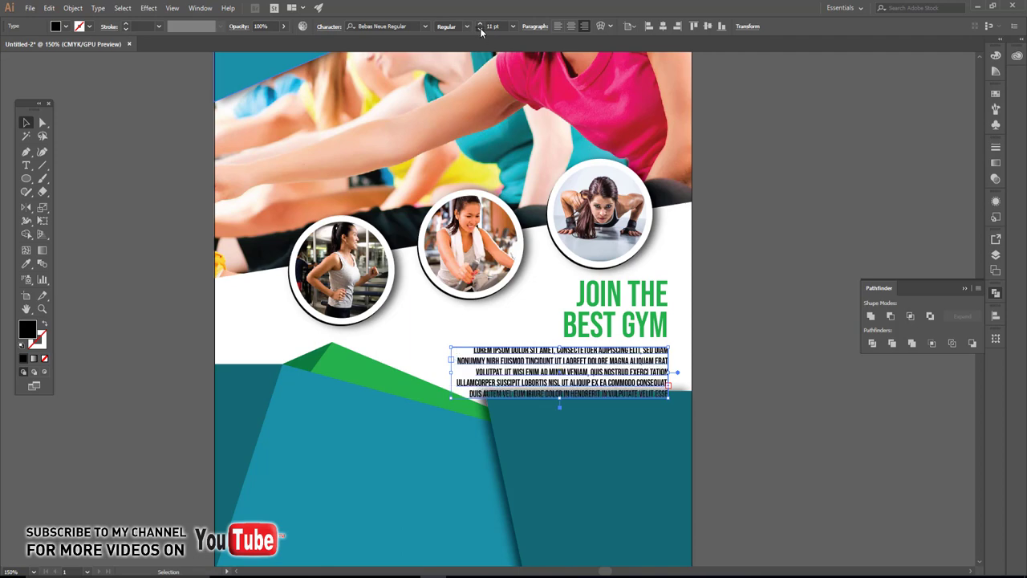
pyautogui.click(479, 29)
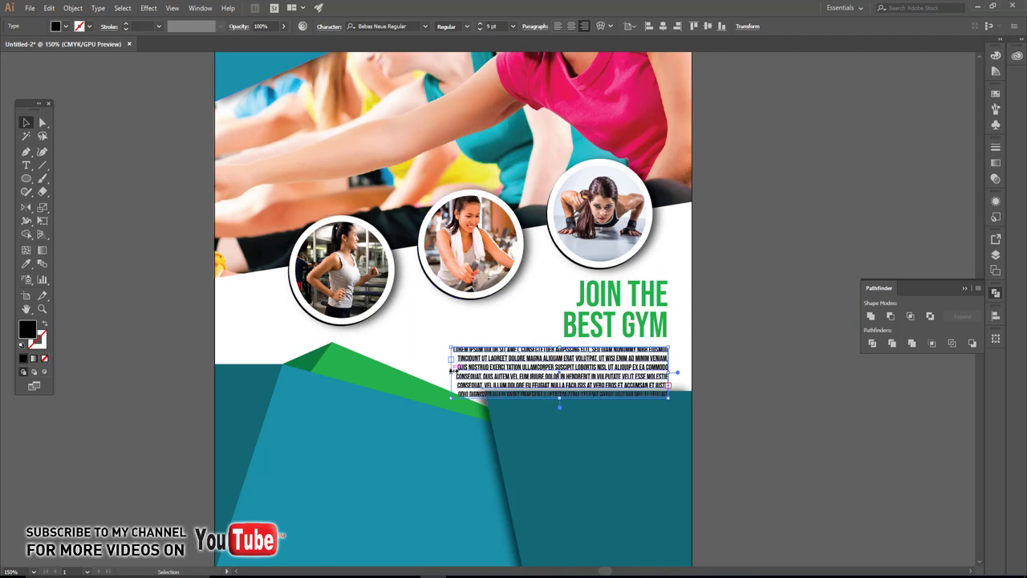
pyautogui.moveTo(453, 371); pyautogui.dragTo(413, 371)
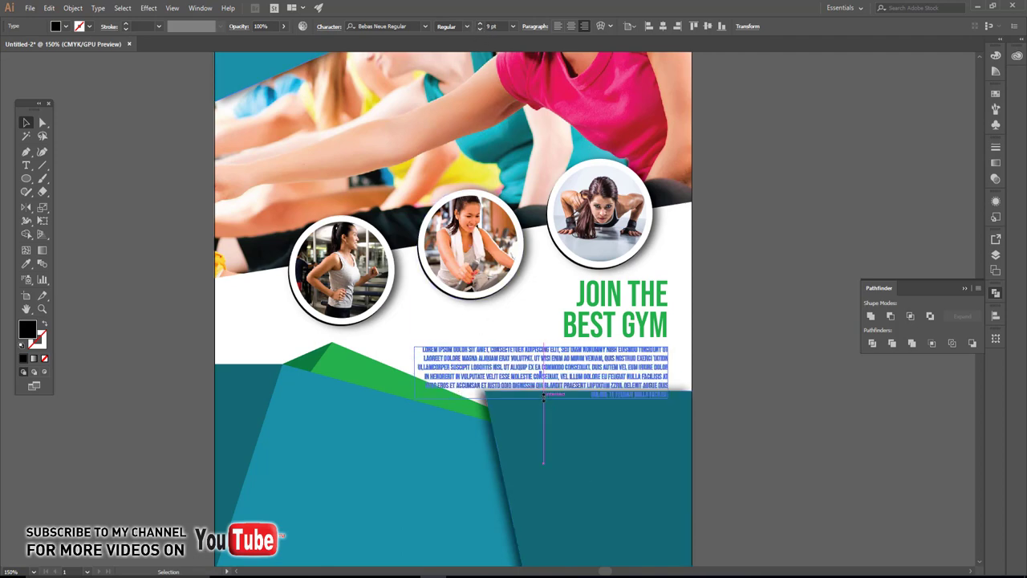
pyautogui.moveTo(542, 400); pyautogui.dragTo(542, 382)
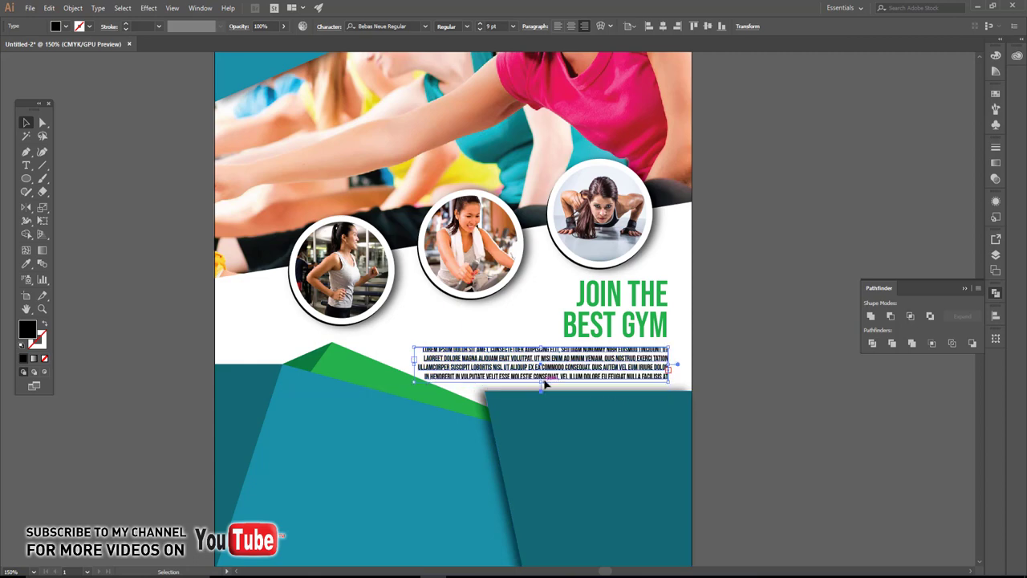
# Shrink the JOIN THE BEST GYM headline to about 34.56 pt and raise it with the paragraph.
pyautogui.click(634, 327)
pyautogui.keyDown('alt'); pyautogui.scroll(2, 688, 343); pyautogui.keyUp('alt')
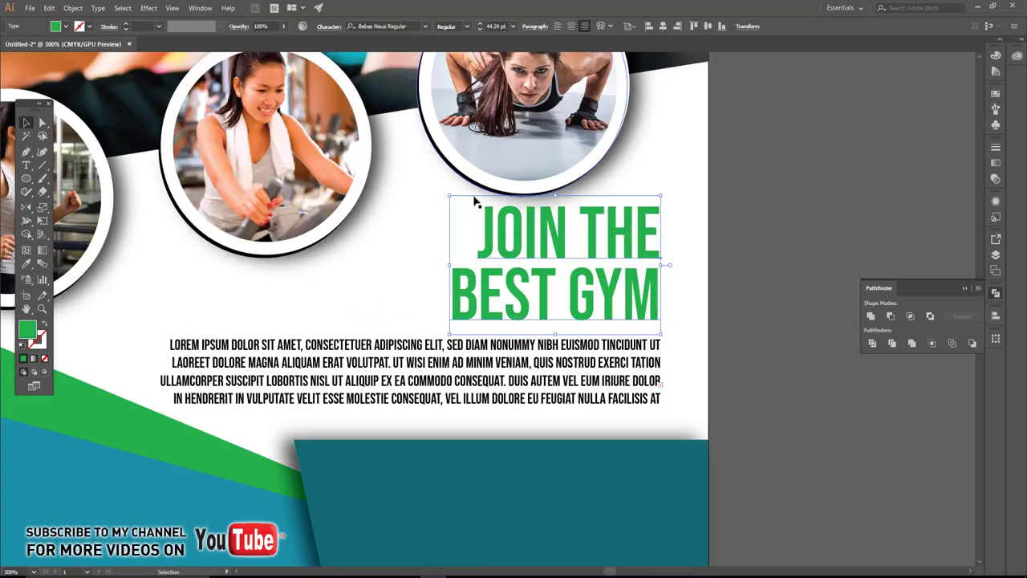
pyautogui.moveTo(450, 196); pyautogui.dragTo(502, 228)
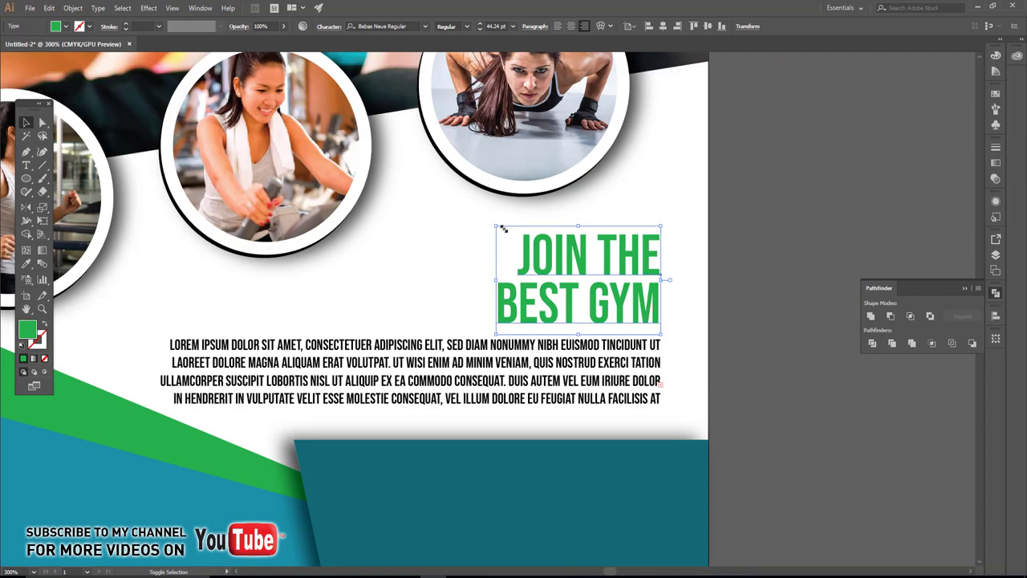
pyautogui.click(739, 270)
pyautogui.moveTo(590, 305); pyautogui.dragTo(590, 288)
pyautogui.moveTo(632, 343); pyautogui.dragTo(632, 322)
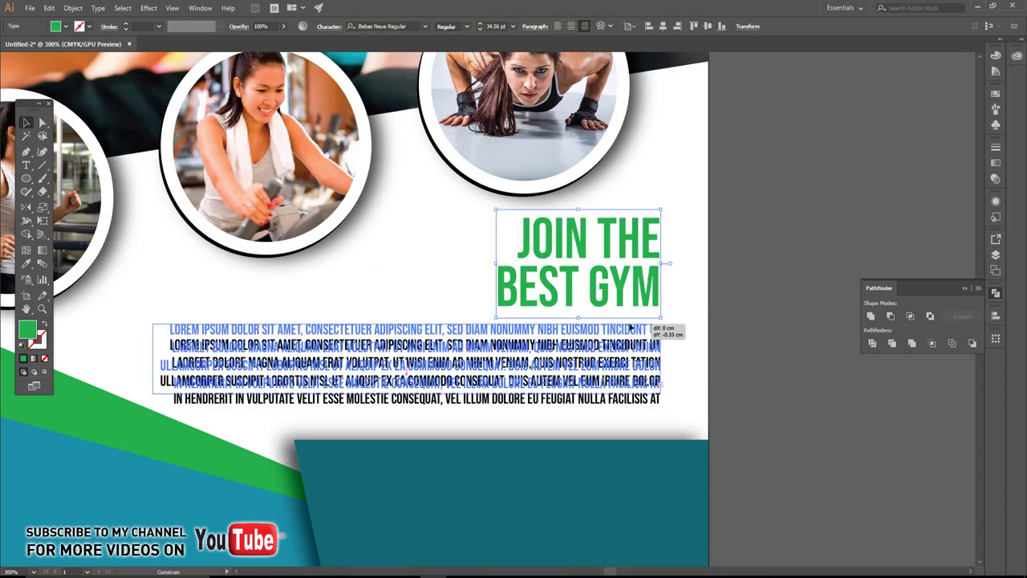
pyautogui.click(755, 271)
pyautogui.keyDown('alt'); pyautogui.scroll(-2, 755, 271); pyautogui.keyUp('alt')
pyautogui.keyDown('alt'); pyautogui.scroll(-2, 749, 276); pyautogui.keyUp('alt')
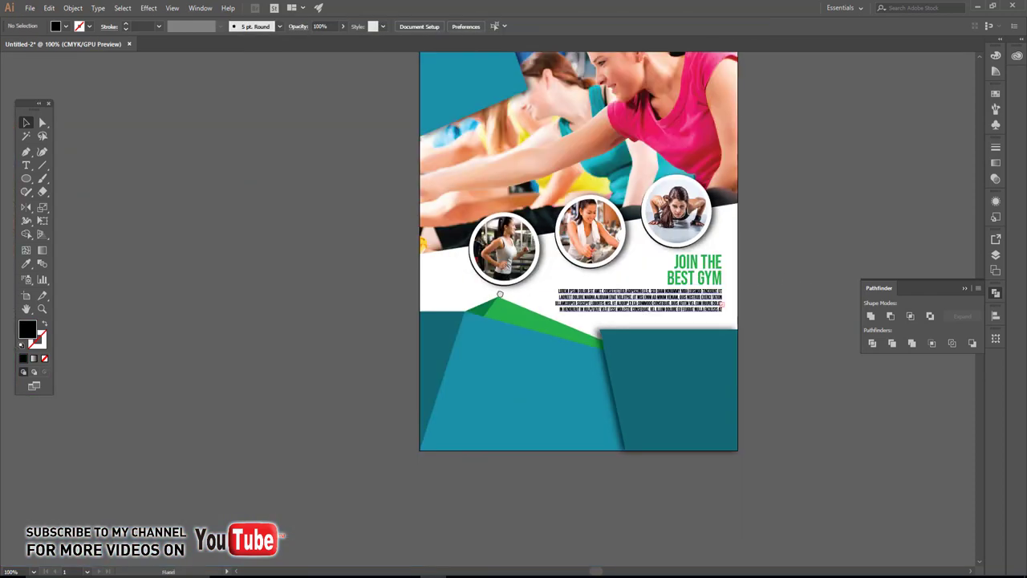
pyautogui.keyDown('alt'); pyautogui.scroll(1, 495, 282); pyautogui.keyUp('alt')
pyautogui.moveTo(610, 331); pyautogui.dragTo(540, 348)
pyautogui.keyDown('alt'); pyautogui.scroll(1, 554, 280); pyautogui.keyUp('alt')
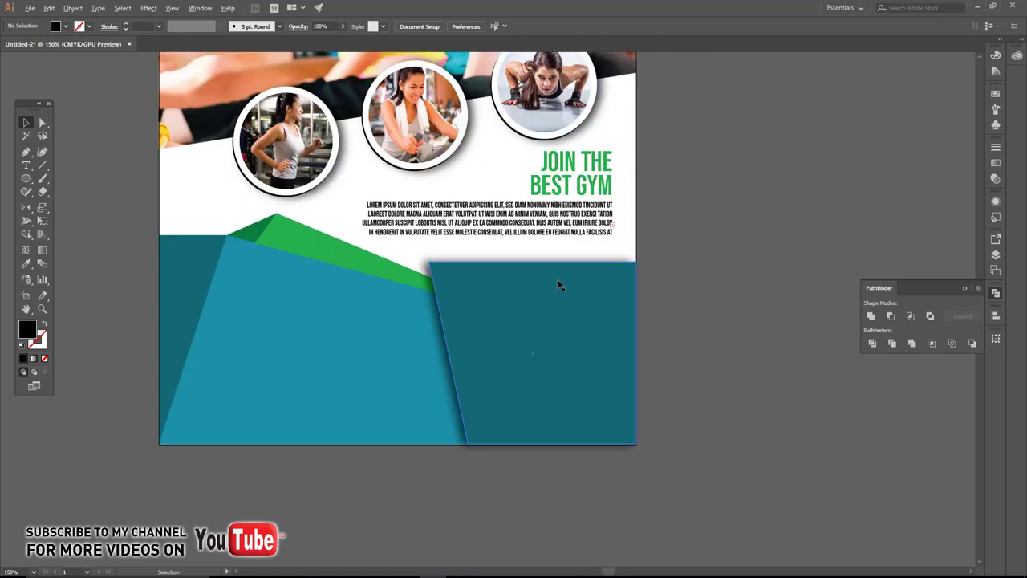
# Copy the headline onto the teal panel, make it white and retype it as CONTACT US NOW.
pyautogui.click(589, 172)
pyautogui.moveTo(590, 172); pyautogui.dragTo(576, 316)
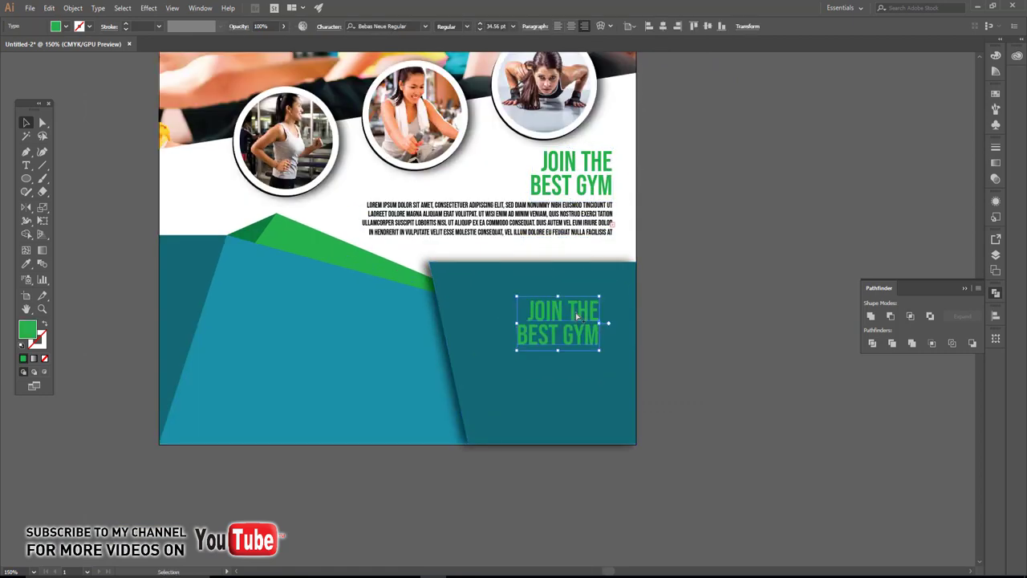
pyautogui.click(65, 26)
pyautogui.click(15, 45)
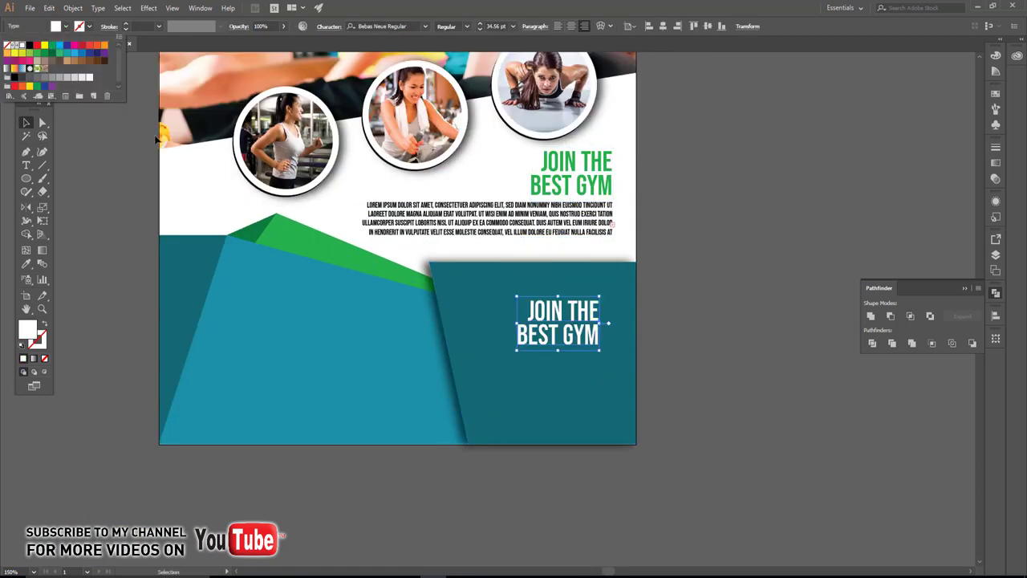
pyautogui.click(552, 318)
pyautogui.doubleClick(554, 314)
pyautogui.hotkey('ctrl', 'a')
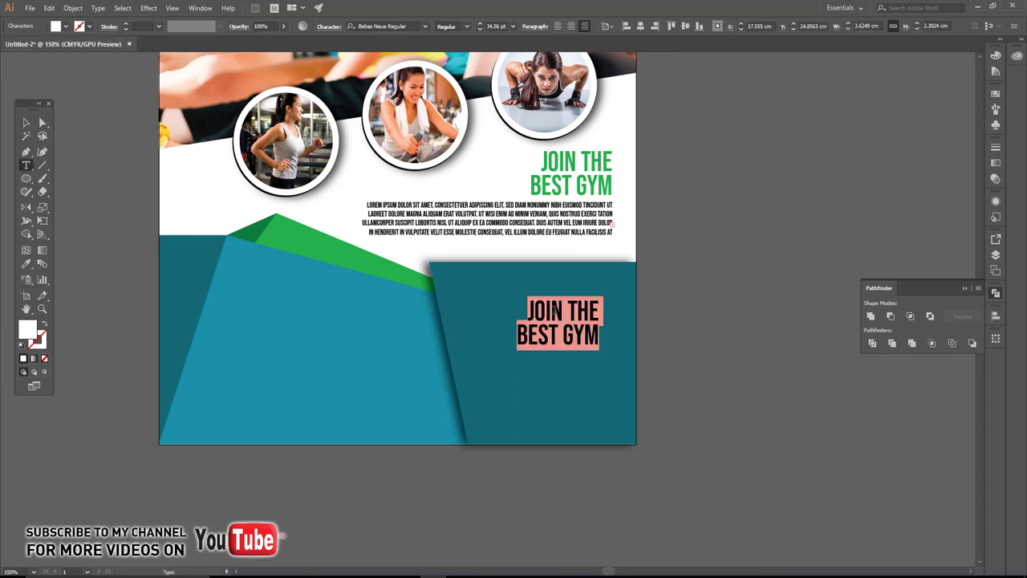
pyautogui.write('CONTACT')
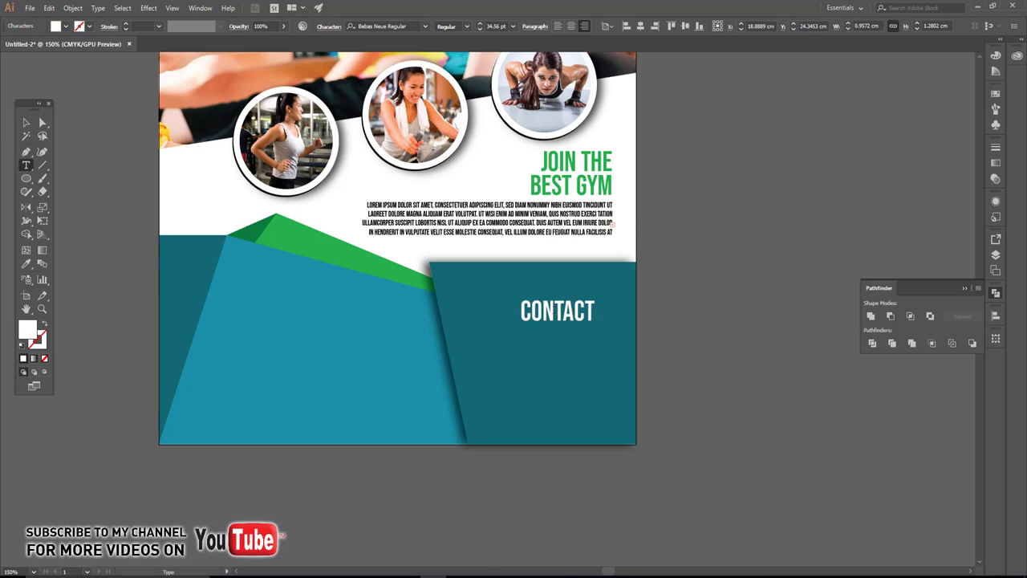
pyautogui.write(' US NOW')
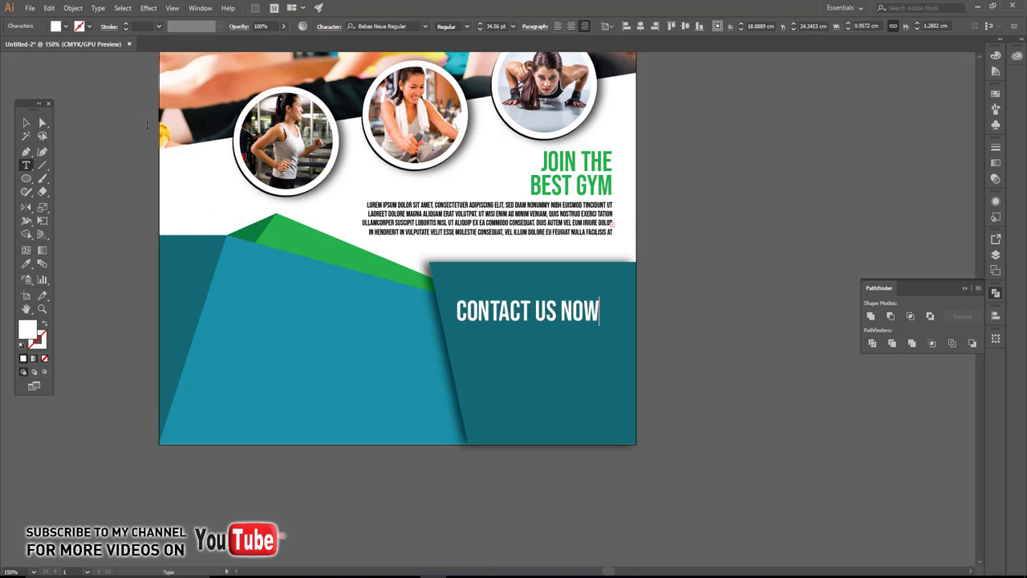
pyautogui.press('Escape')
pyautogui.moveTo(597, 331)
pyautogui.mouseDown()
pyautogui.moveTo(585, 294)
pyautogui.moveTo(586, 329)
pyautogui.mouseUp()
pyautogui.click(628, 297)
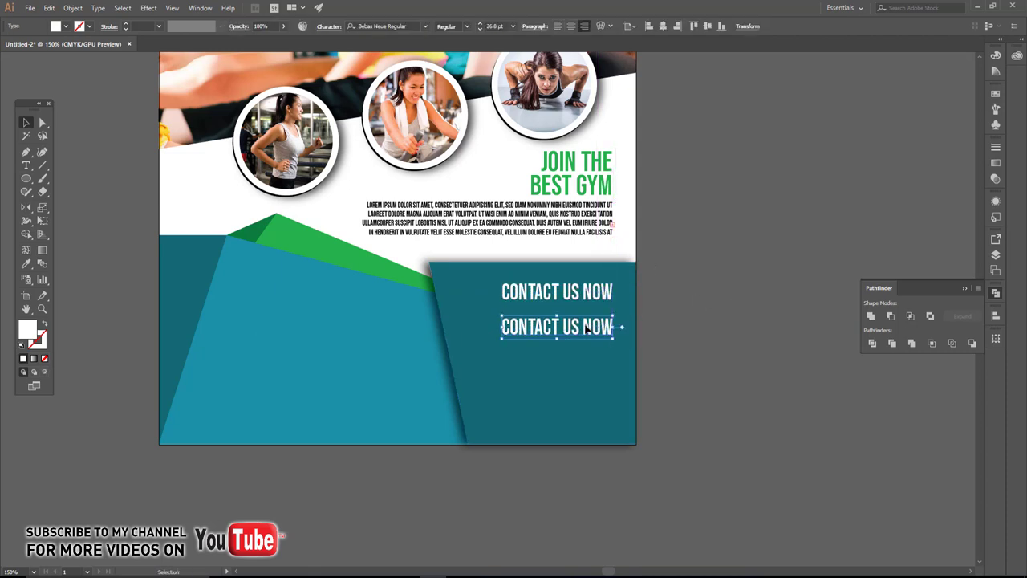
# Replace the lower heading copy's text with a placeholder phone number.
pyautogui.press('t')
pyautogui.click(585, 327)
pyautogui.hotkey('ctrl', 'a')
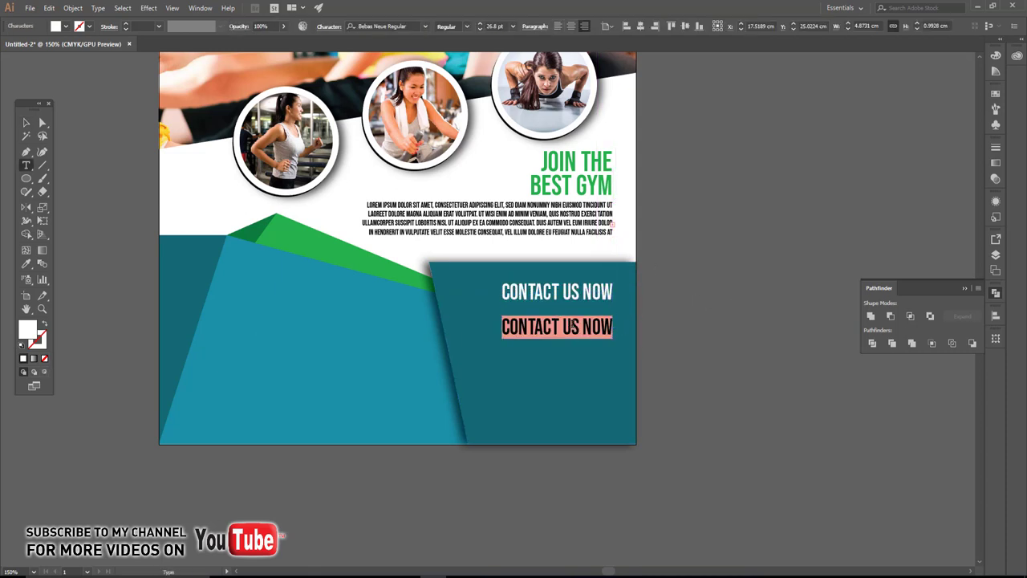
pyautogui.press('BackSpace')
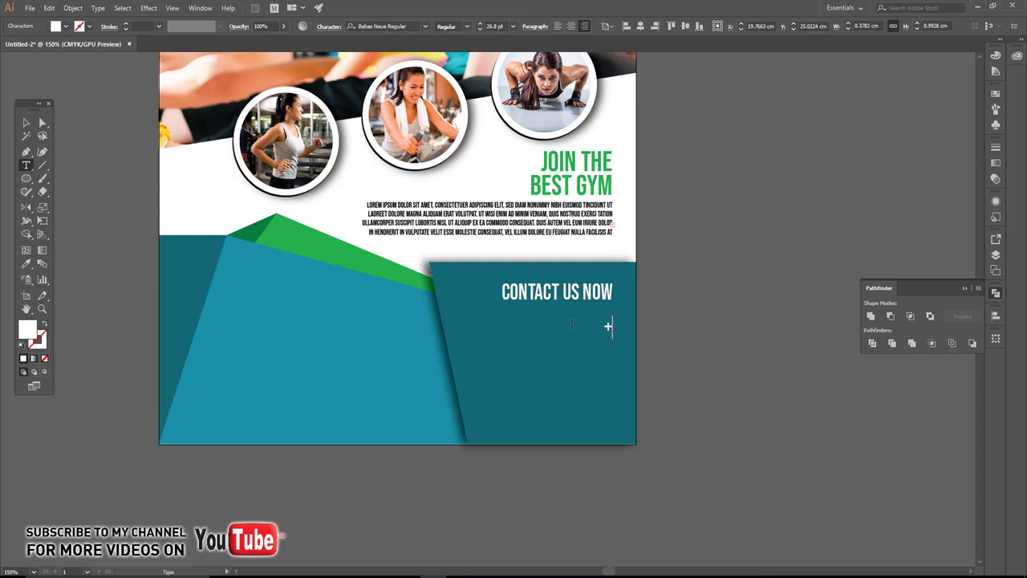
pyautogui.write('123')
pyautogui.write(' 456 7890')
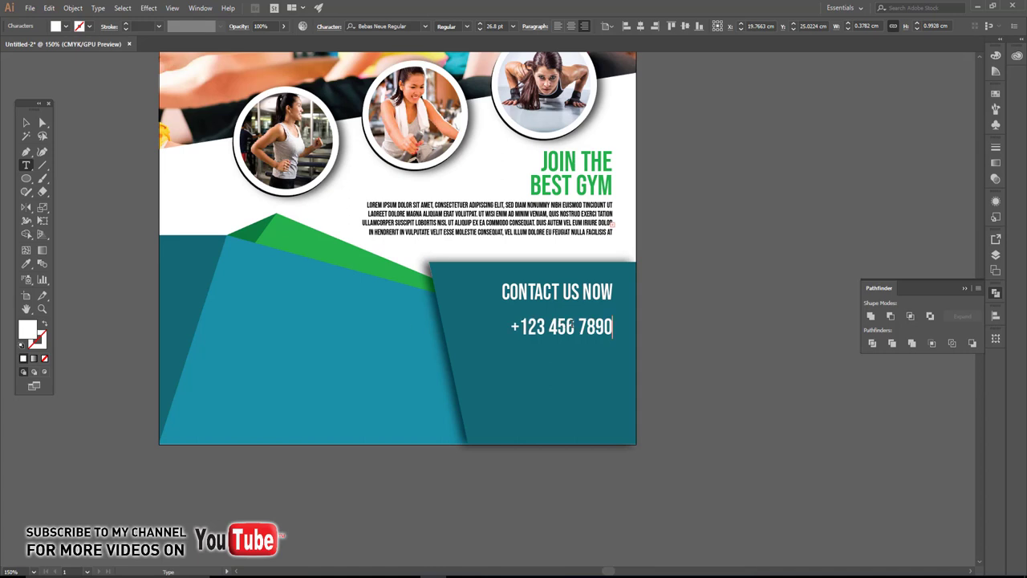
pyautogui.press('Escape')
pyautogui.click(409, 323)
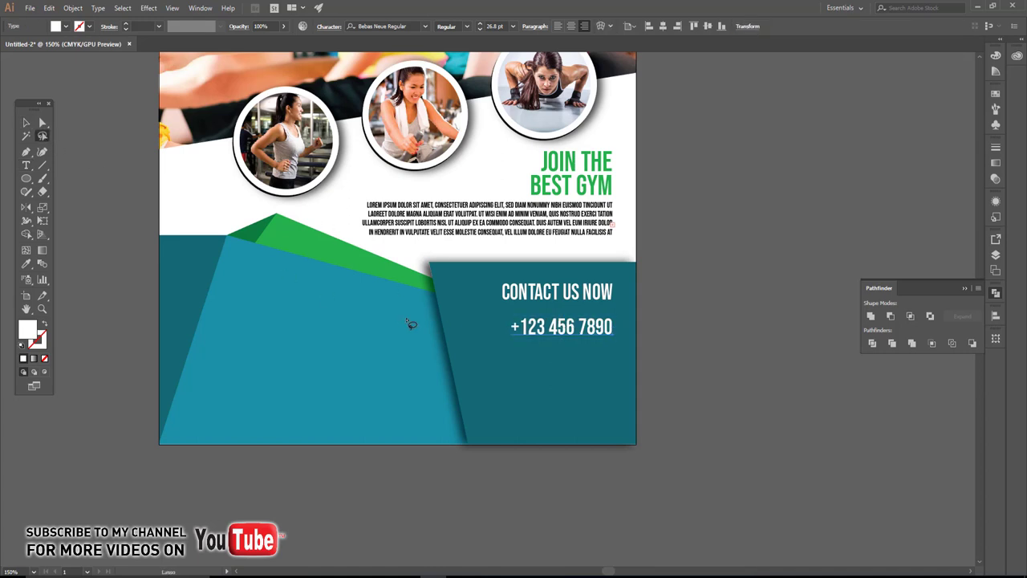
pyautogui.hotkey('ctrl', '+')
# Move the phone number line up directly beneath CONTACT US NOW.
pyautogui.press('v')
pyautogui.click(601, 333)
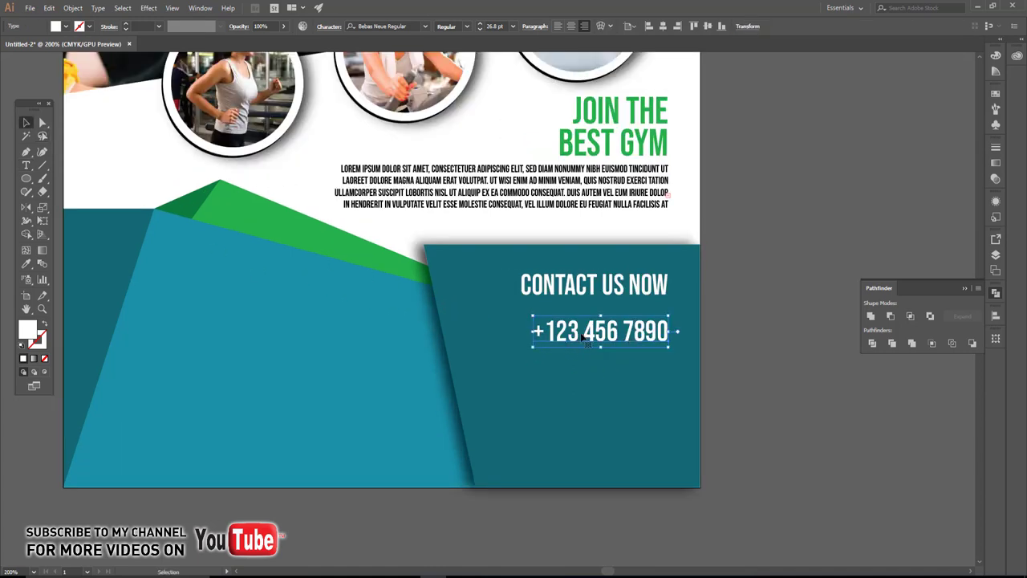
pyautogui.moveTo(600, 333); pyautogui.dragTo(600, 317)
pyautogui.click(725, 333)
pyautogui.moveTo(674, 377); pyautogui.dragTo(661, 347)
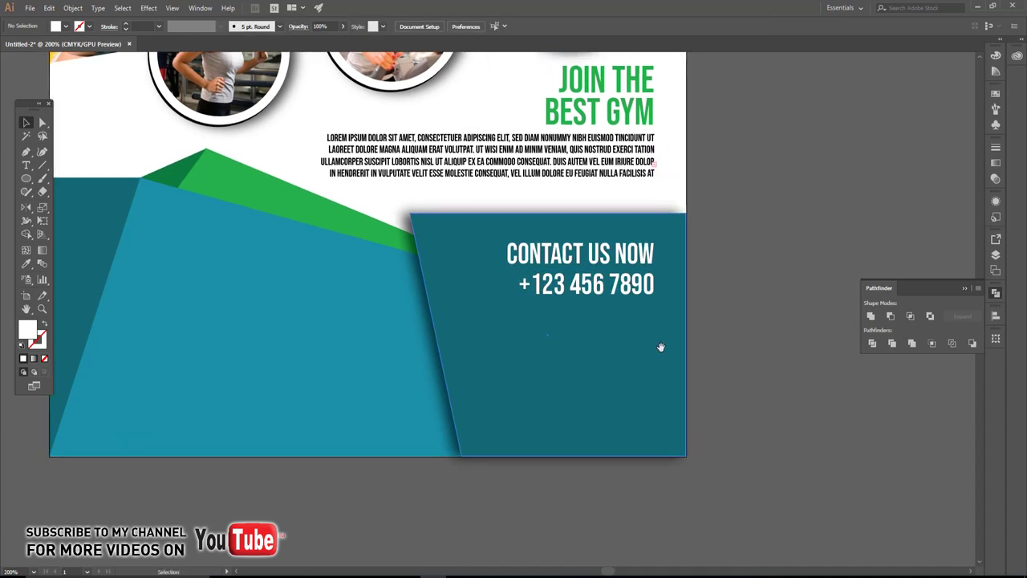
pyautogui.moveTo(591, 285); pyautogui.dragTo(587, 321)
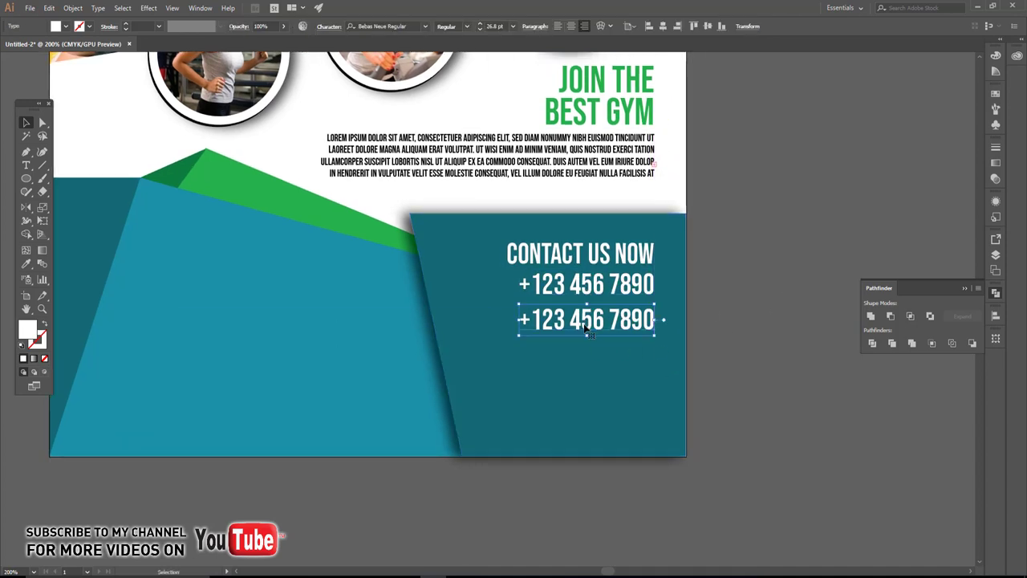
pyautogui.press('t')
pyautogui.tripleClick(586, 321)
pyautogui.write('w')
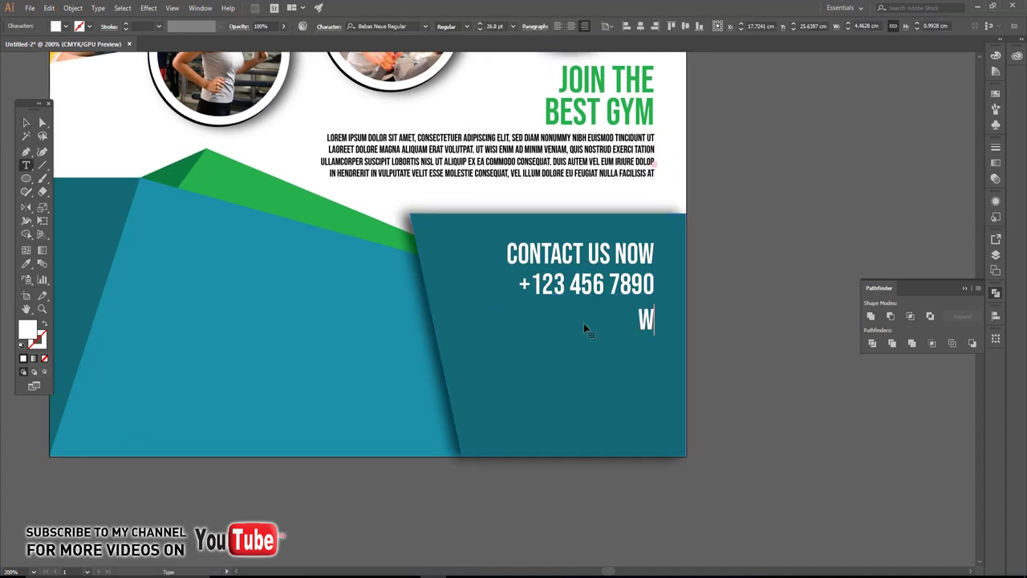
pyautogui.write('ww.')
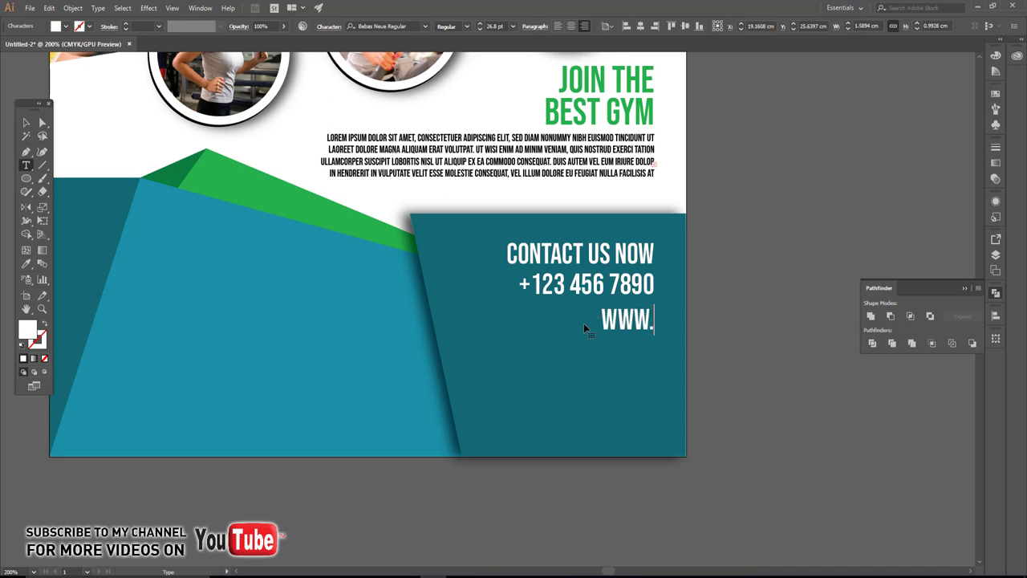
pyautogui.write('f')
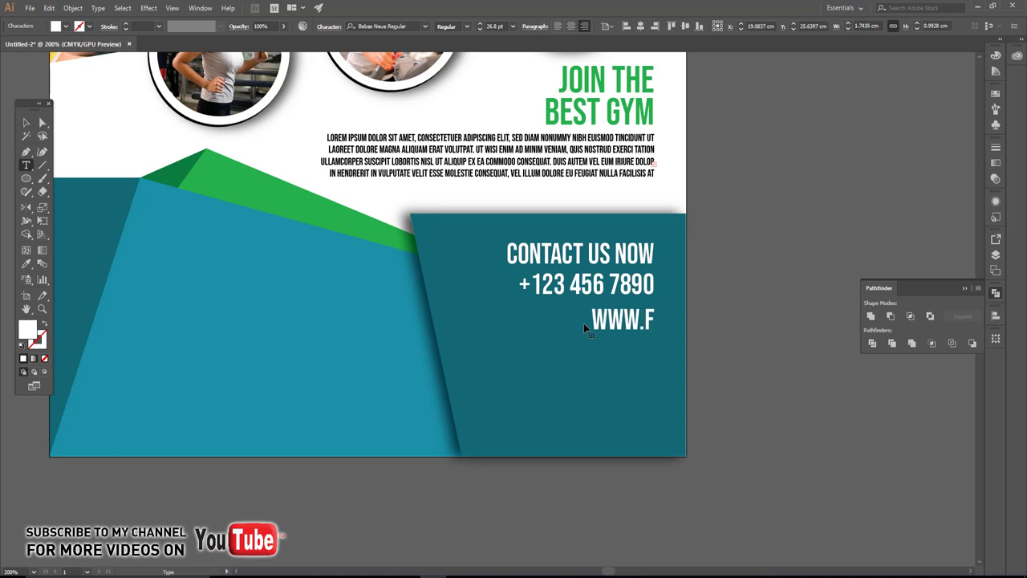
pyautogui.write('in')
pyautogui.press('BackSpace')
pyautogui.write('tne')
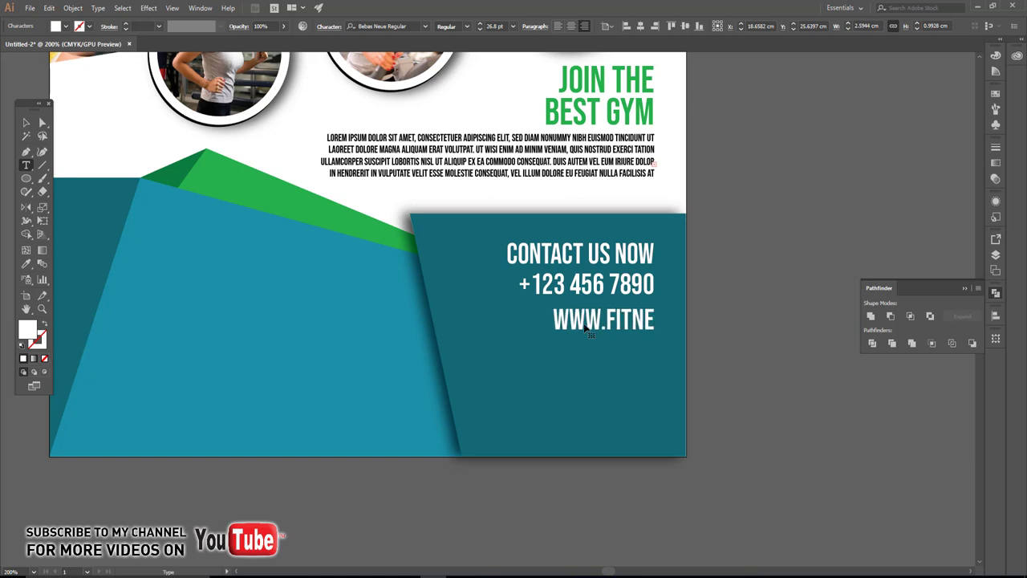
pyautogui.write('ss')
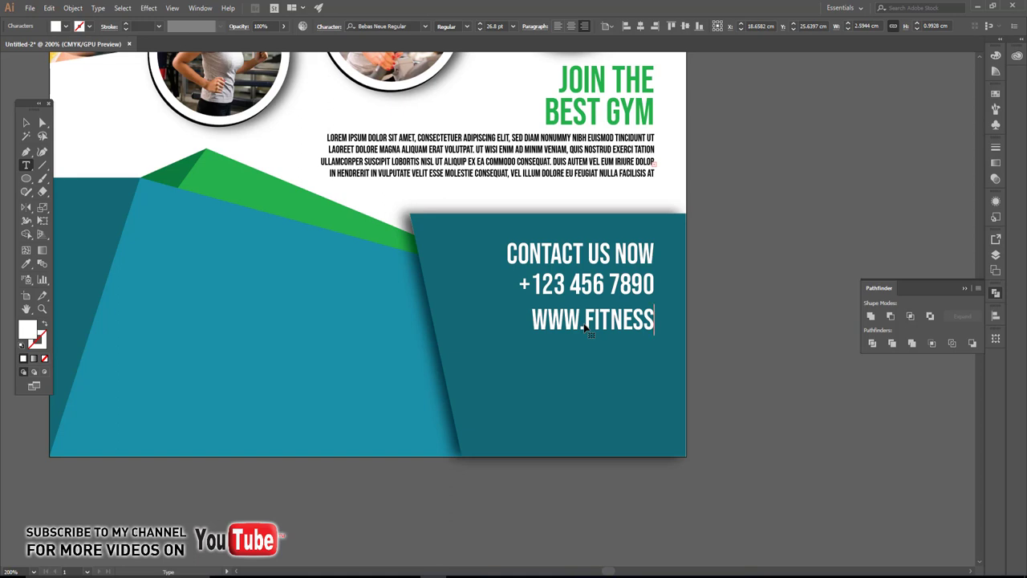
pyautogui.write('club')
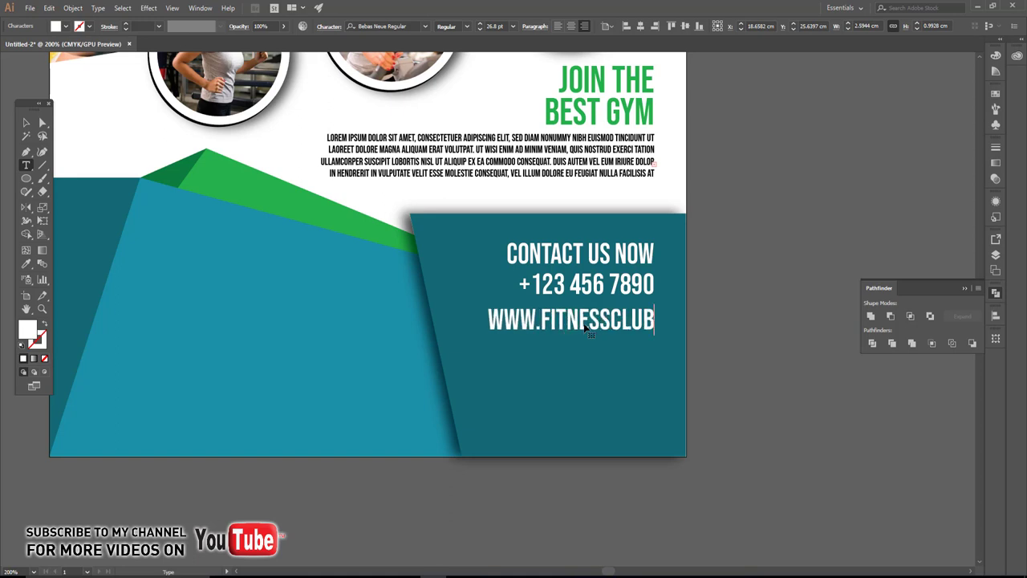
pyautogui.write('.com')
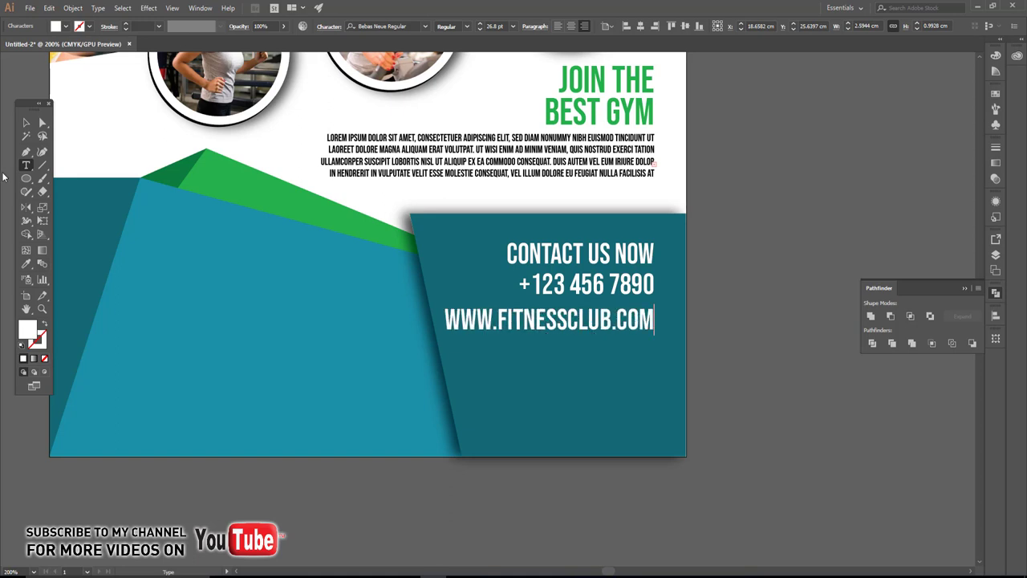
pyautogui.click(26, 122)
pyautogui.moveTo(444, 335); pyautogui.dragTo(471, 330)
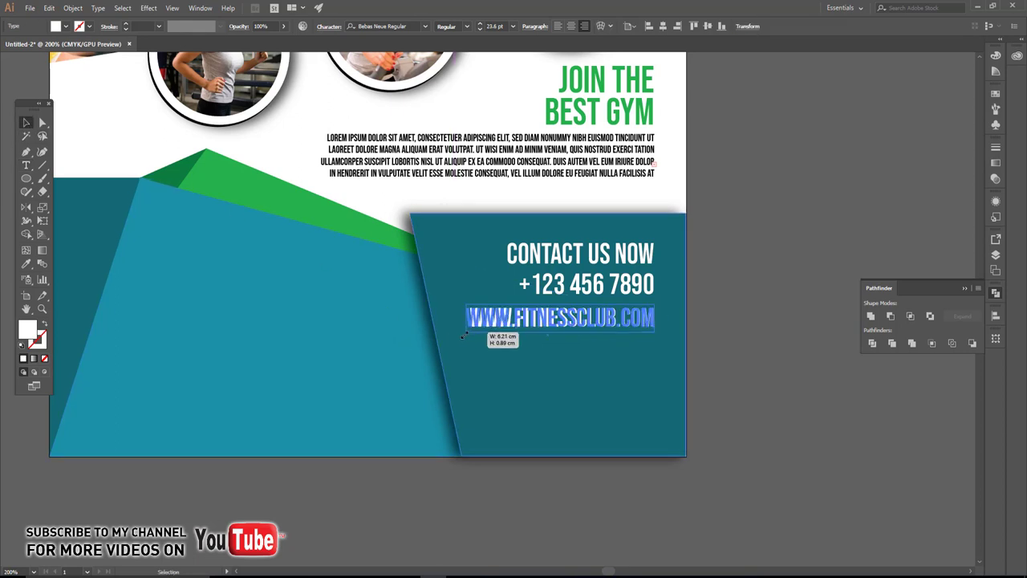
# Copy the web address line below it and retype it as a placeholder street, city and country address.
pyautogui.click(699, 342)
pyautogui.moveTo(613, 406); pyautogui.dragTo(597, 362)
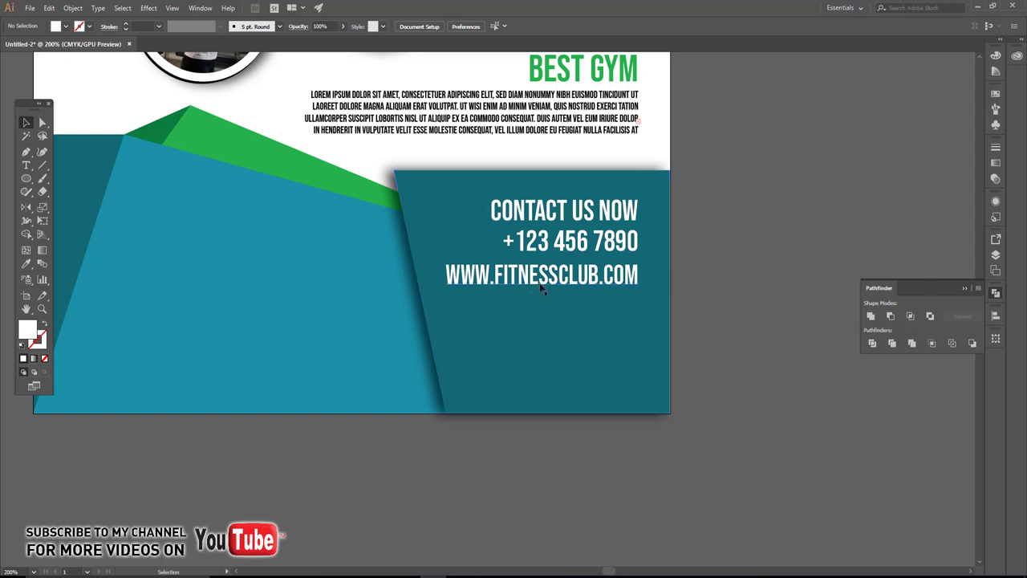
pyautogui.keyDown('alt'); pyautogui.moveTo(539, 280); pyautogui.dragTo(537, 327); pyautogui.keyUp('alt')
pyautogui.doubleClick(538, 331)
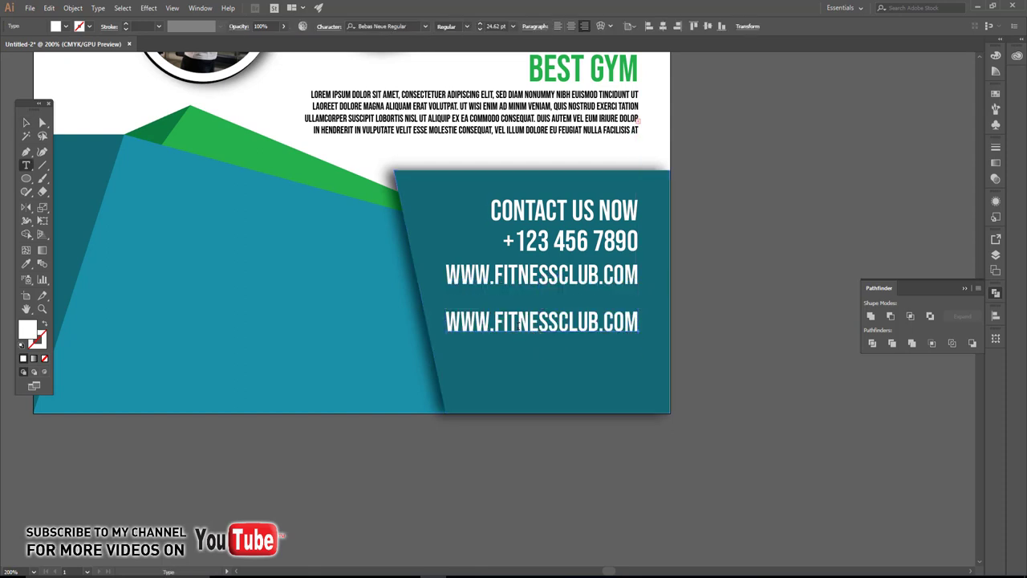
pyautogui.hotkey('ctrl', 'a')
pyautogui.write('123 ')
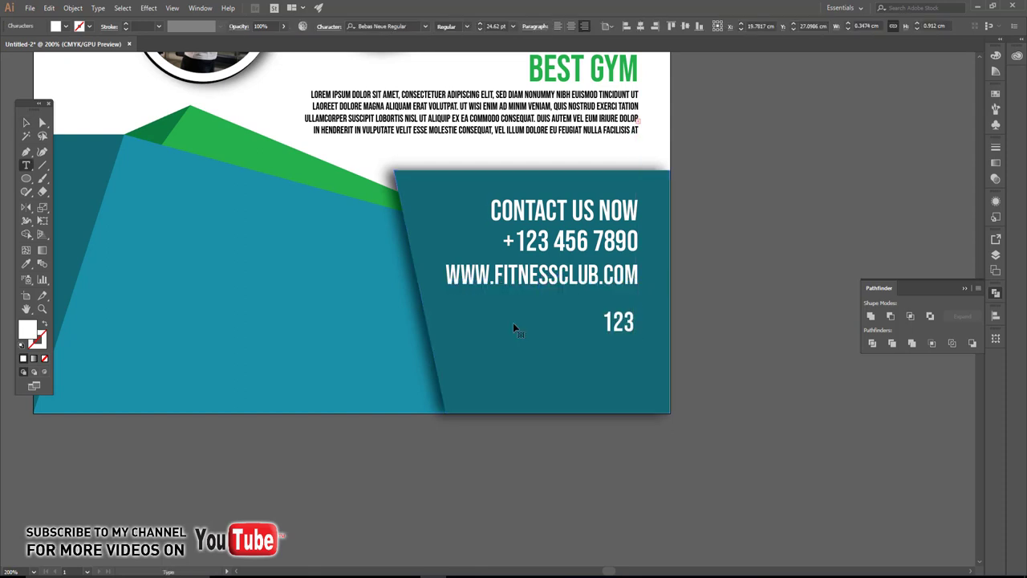
pyautogui.write('STREE')
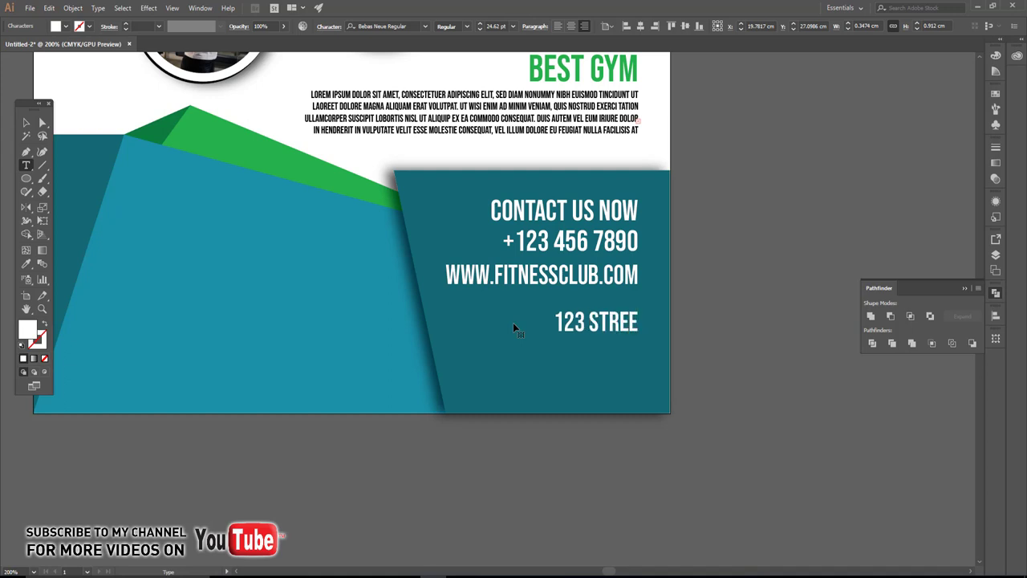
pyautogui.write('T,')
pyautogui.press('BackSpace')
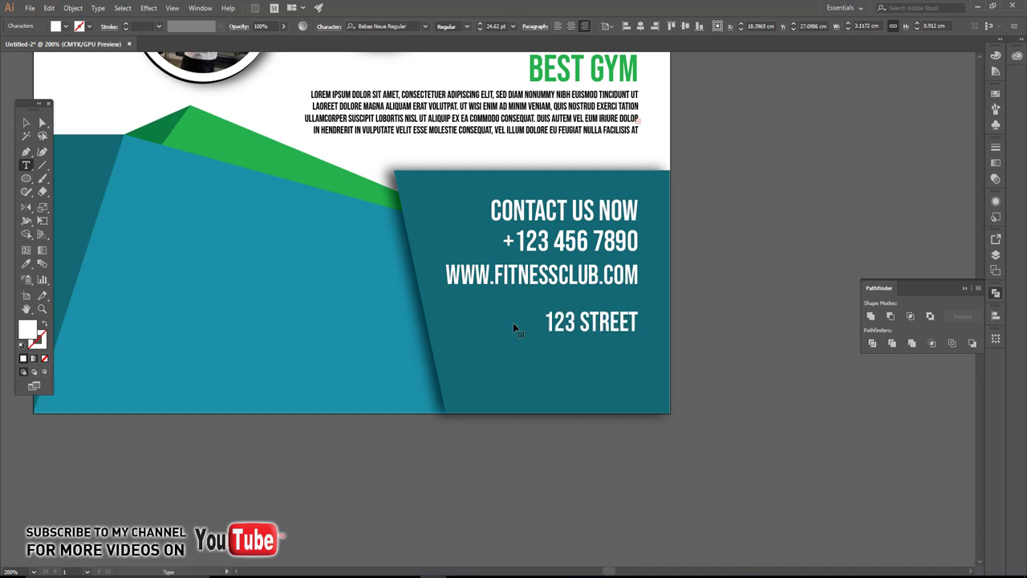
pyautogui.write(' NAME,')
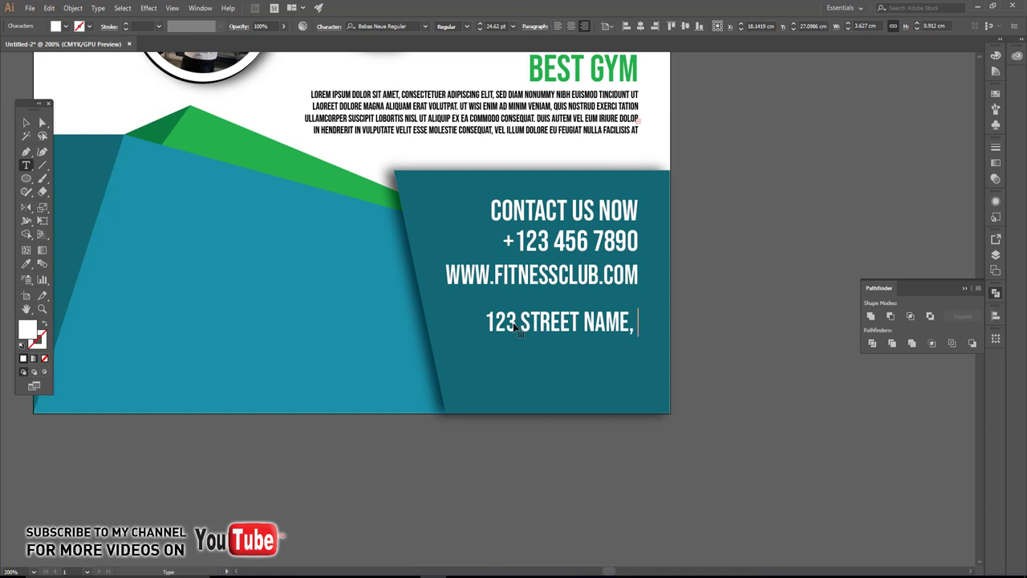
pyautogui.write(' COUN')
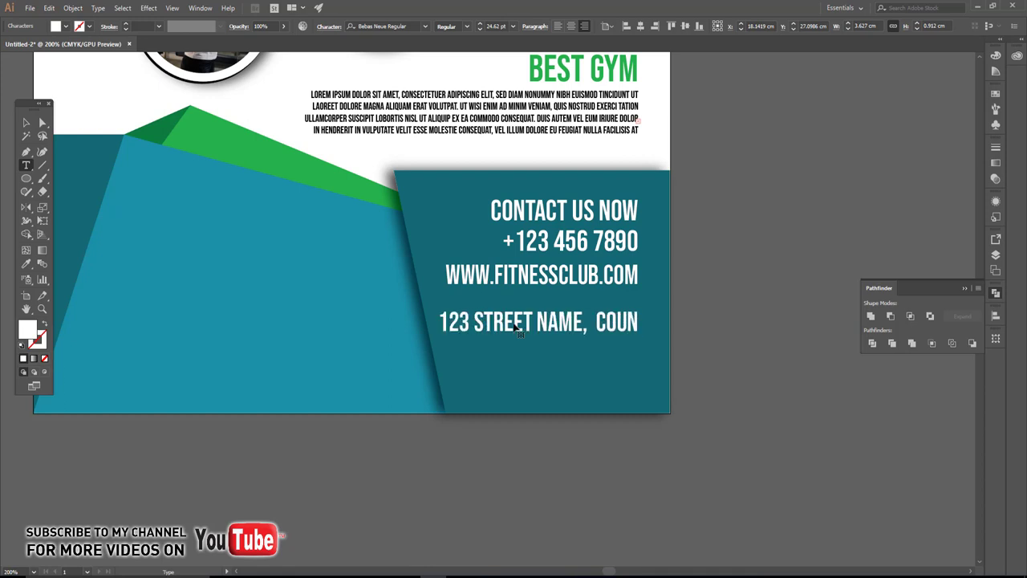
pyautogui.press('BackSpace')
pyautogui.press('BackSpace')
pyautogui.press('BackSpace')
pyautogui.press('BackSpace')
pyautogui.press('BackSpace')
pyautogui.write('CIT')
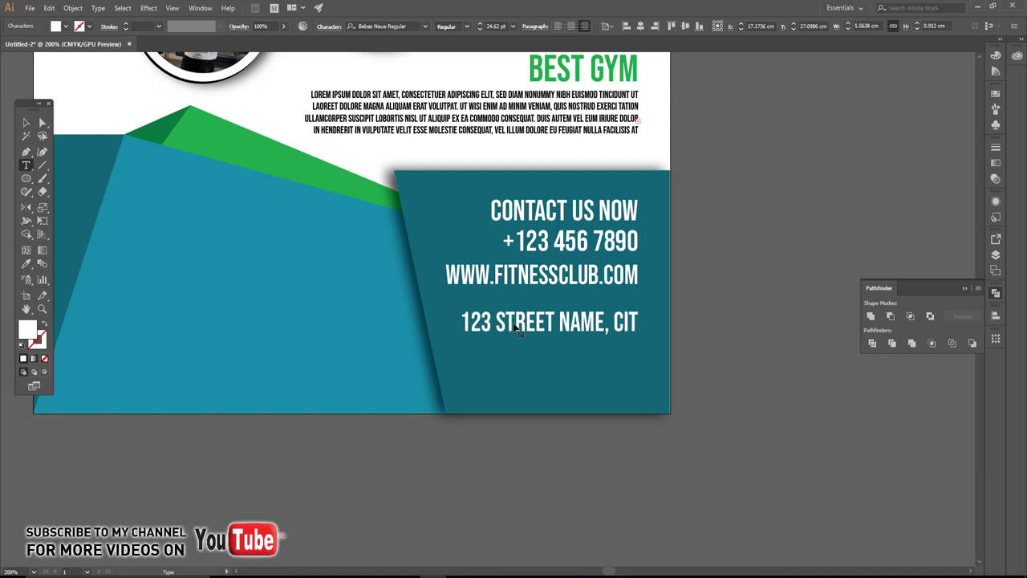
pyautogui.write('Y NAME')
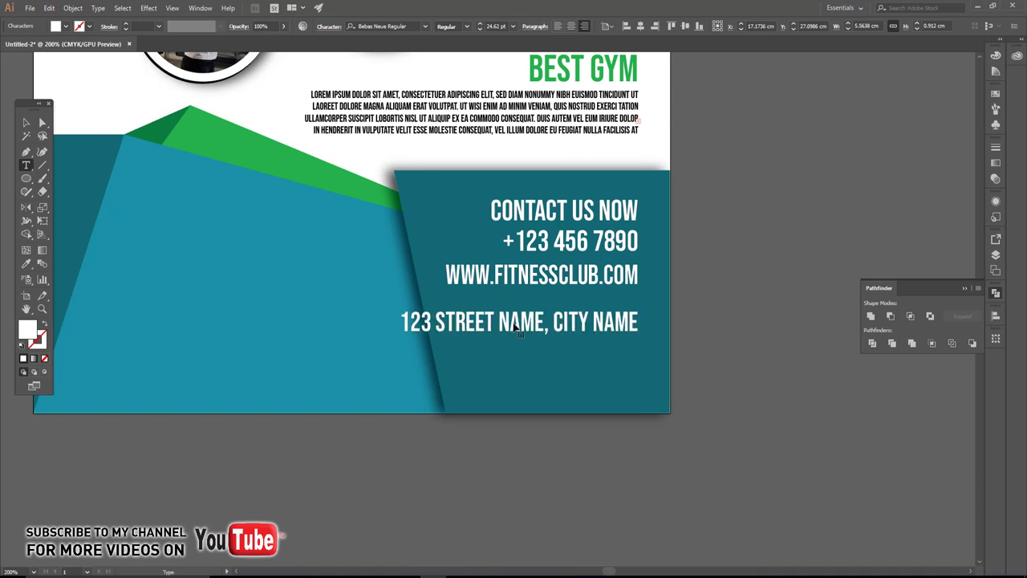
pyautogui.write(', COUNT')
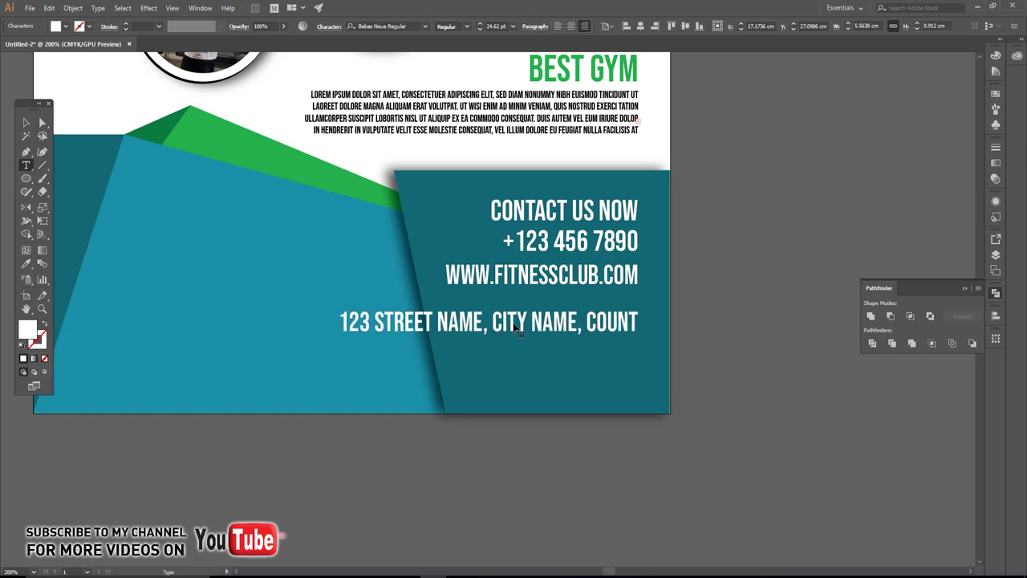
pyautogui.write('RY')
pyautogui.click(26, 122)
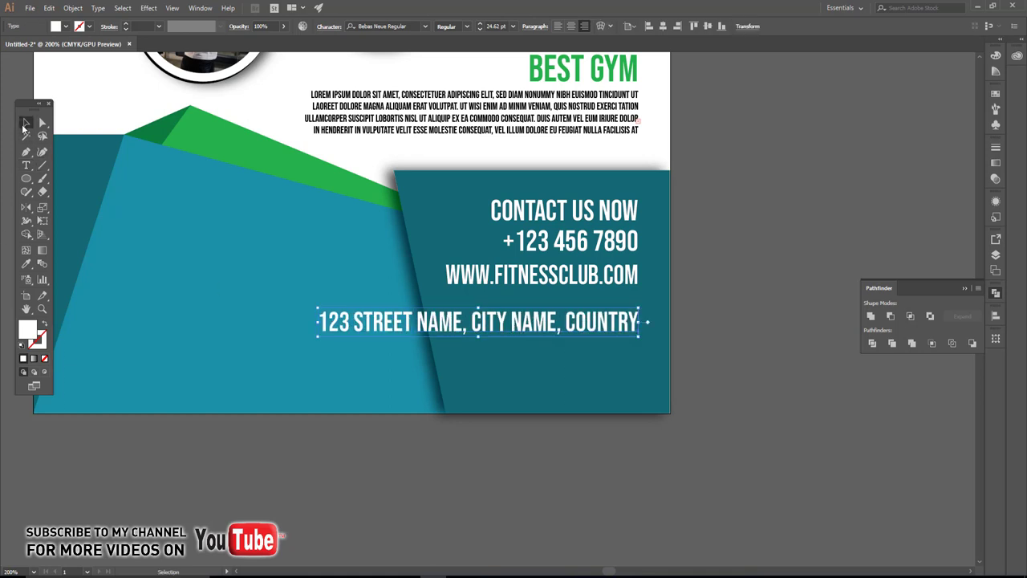
# Scale the address line down to about 13.88 pt and tuck it under the website line.
pyautogui.moveTo(318, 308); pyautogui.dragTo(431, 319)
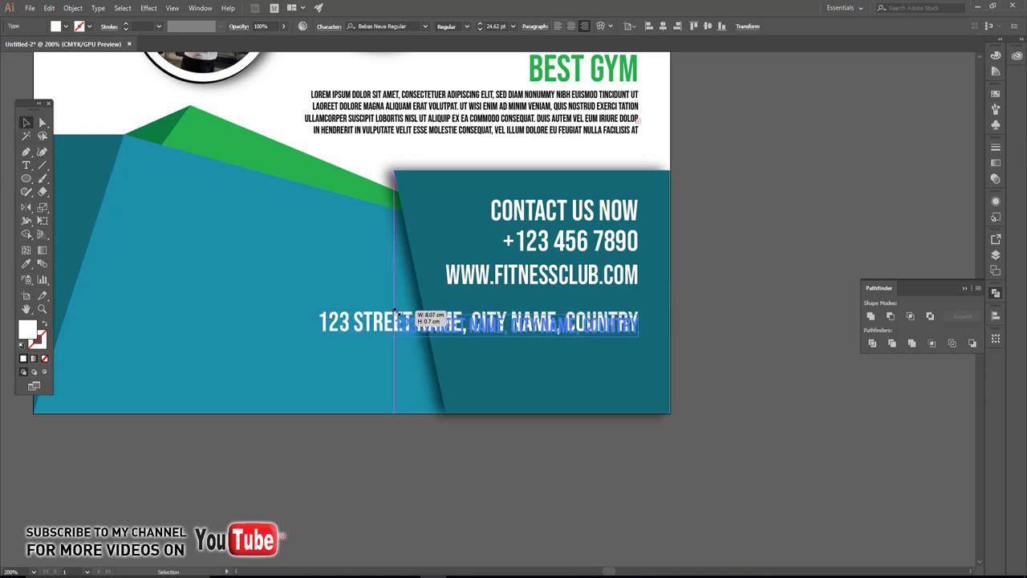
pyautogui.moveTo(530, 327); pyautogui.dragTo(537, 327)
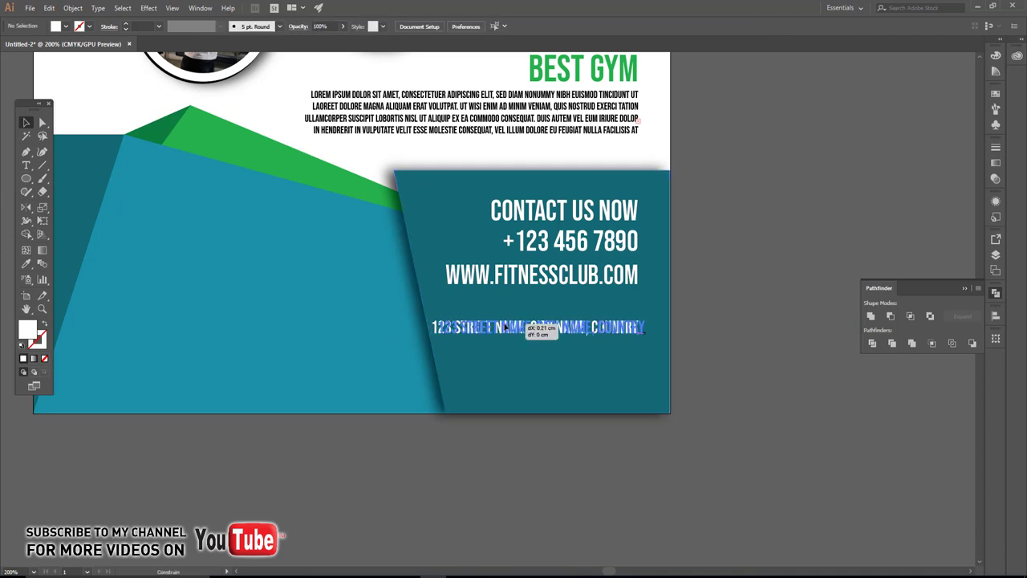
pyautogui.moveTo(439, 333); pyautogui.dragTo(456, 335)
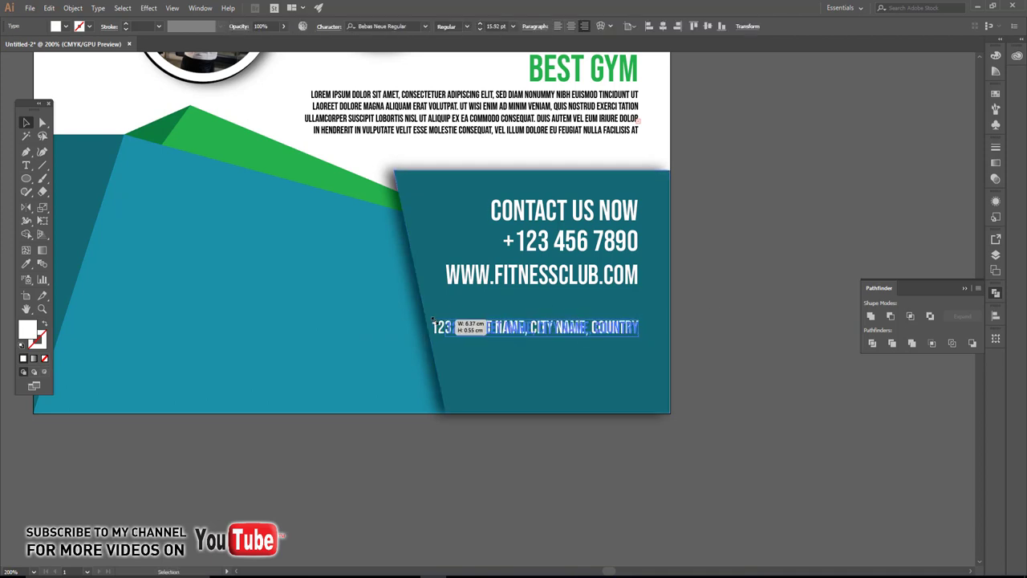
pyautogui.moveTo(542, 333); pyautogui.dragTo(543, 314)
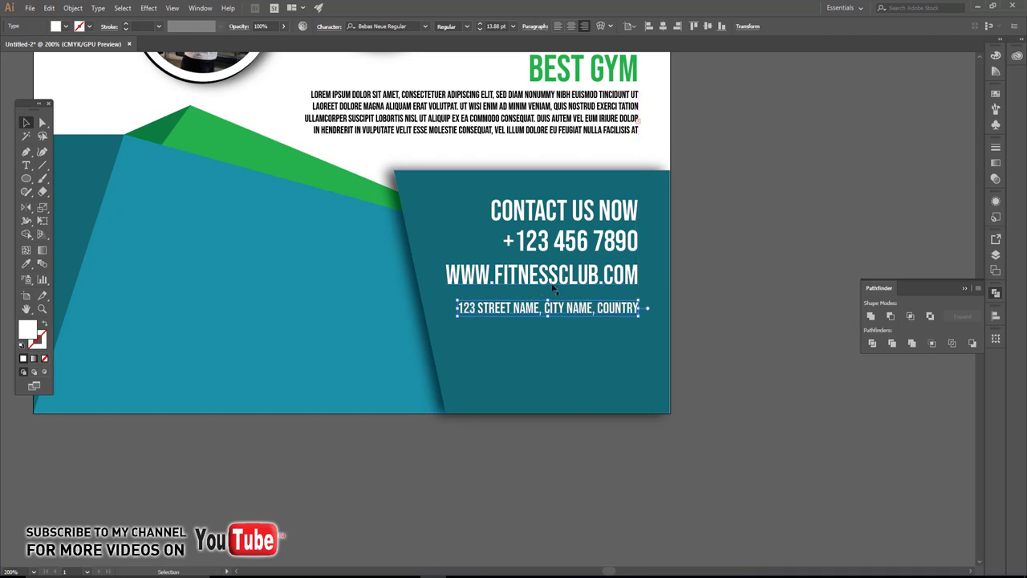
pyautogui.keyDown('shift'); pyautogui.click(554, 279); pyautogui.keyUp('shift')
pyautogui.moveTo(554, 279); pyautogui.dragTo(555, 288)
pyautogui.click(722, 292)
# Move the contact heading, phone, website and address lines lower in the dark panel.
pyautogui.scroll(-1, 700, 308)
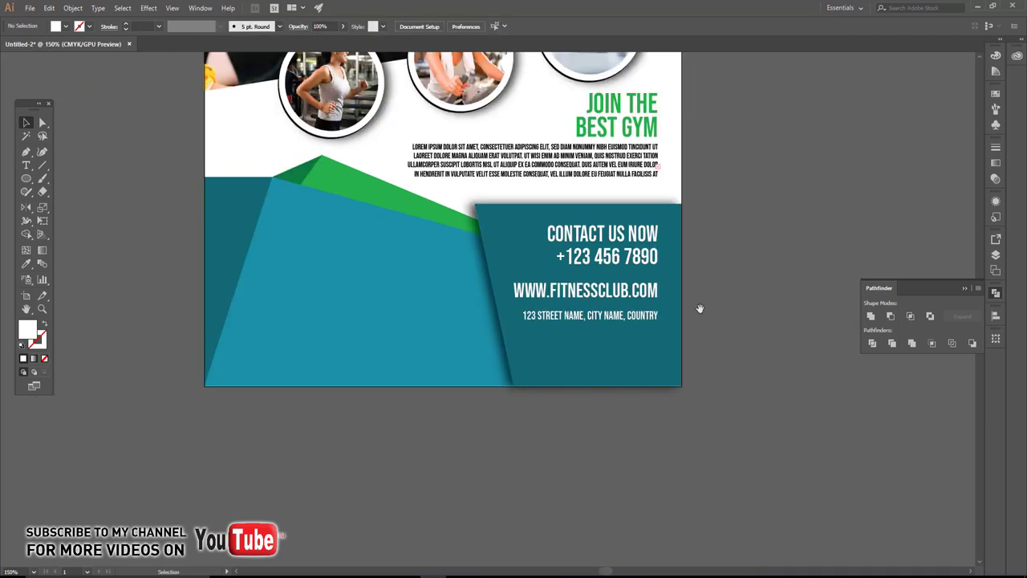
pyautogui.moveTo(698, 208); pyautogui.dragTo(594, 327)
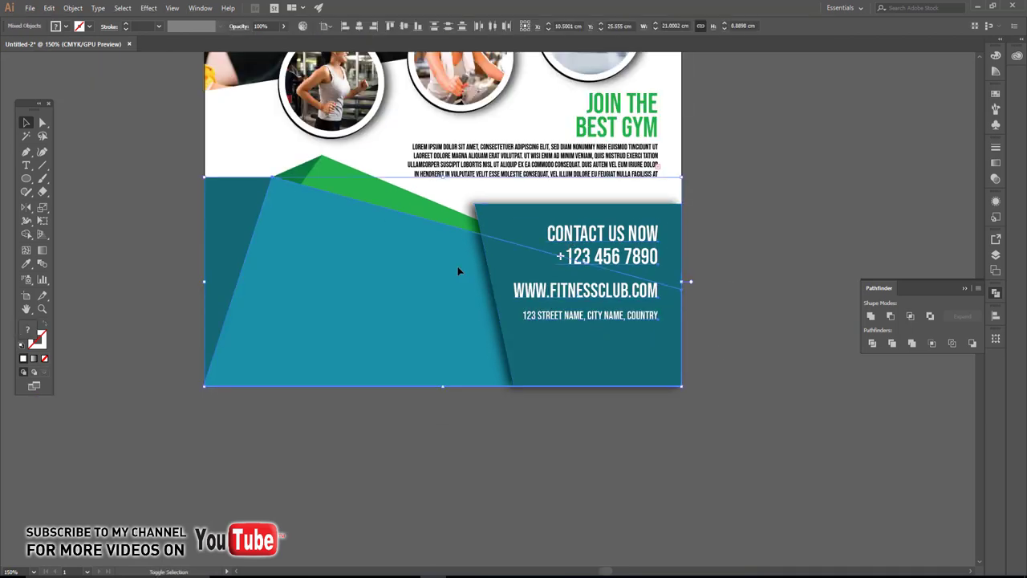
pyautogui.keyDown('shift'); pyautogui.click(460, 218); pyautogui.keyUp('shift')
pyautogui.moveTo(598, 240); pyautogui.dragTo(598, 268)
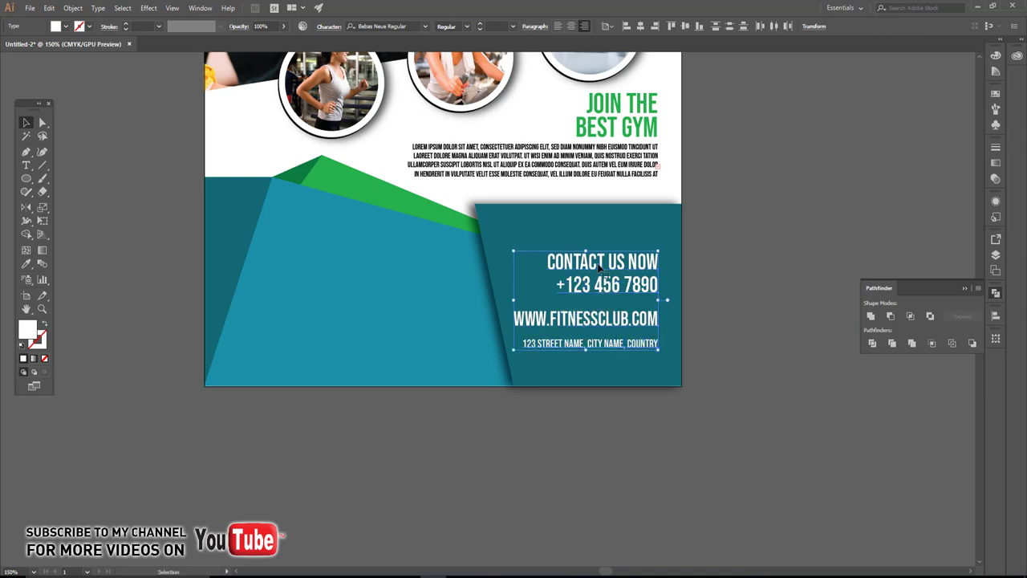
pyautogui.click(711, 323)
pyautogui.moveTo(711, 323); pyautogui.dragTo(751, 317)
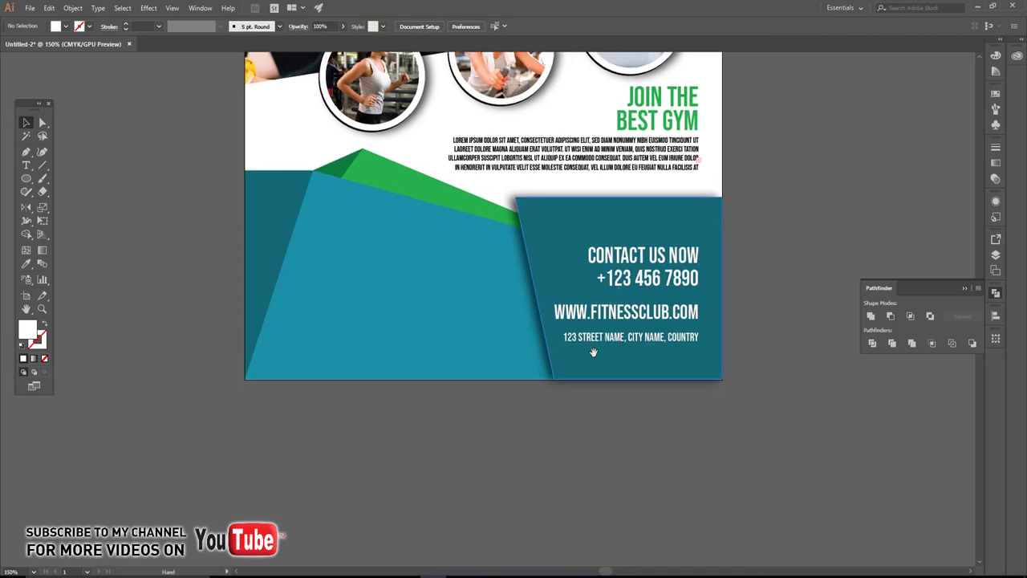
# Duplicate the contact block, ungroup it, delete all but the address and place it on the left teal shape.
pyautogui.moveTo(578, 337); pyautogui.dragTo(167, 368)
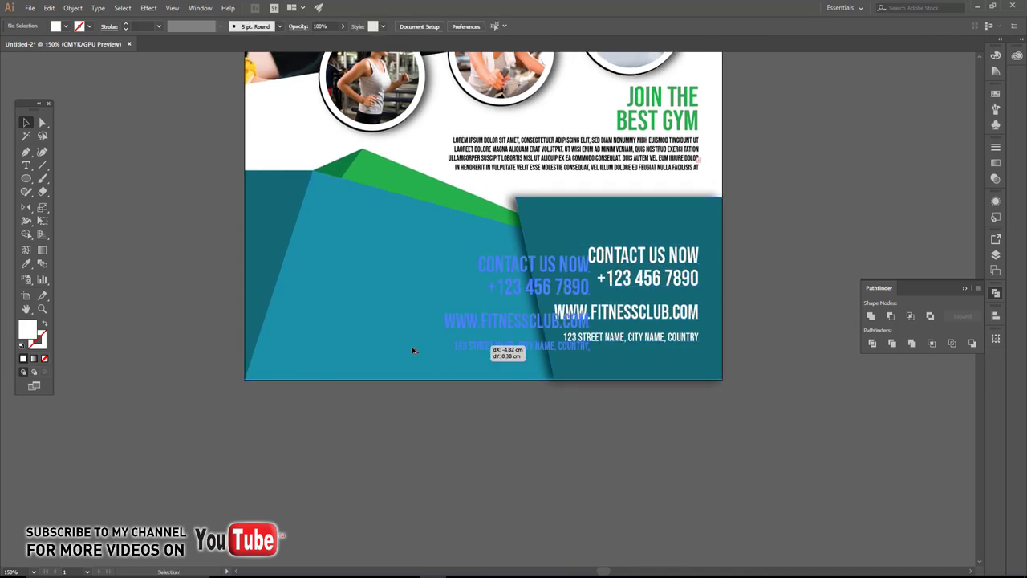
pyautogui.rightClick(168, 369)
pyautogui.click(201, 457)
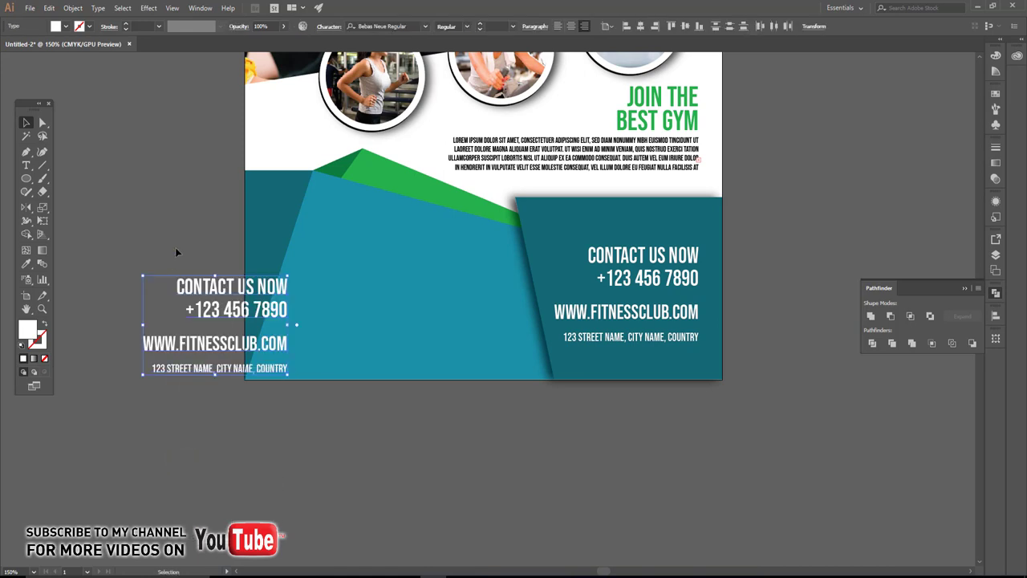
pyautogui.keyDown('shift'); pyautogui.click(200, 368); pyautogui.keyUp('shift')
pyautogui.press('Delete')
pyautogui.moveTo(159, 374); pyautogui.dragTo(325, 253)
# Replace the copied address with OUR BEST SERVICE, PERSONAL TRAINING, FITNESS PROGRAM, YOGA CLASSES, MODERN EQUIPMENT.
pyautogui.press('t')
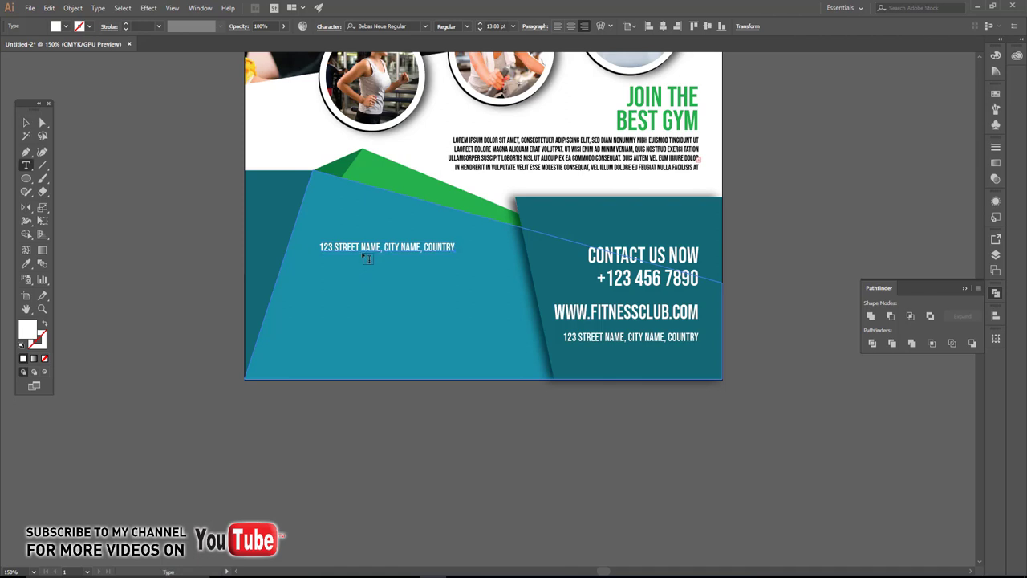
pyautogui.tripleClick(360, 246)
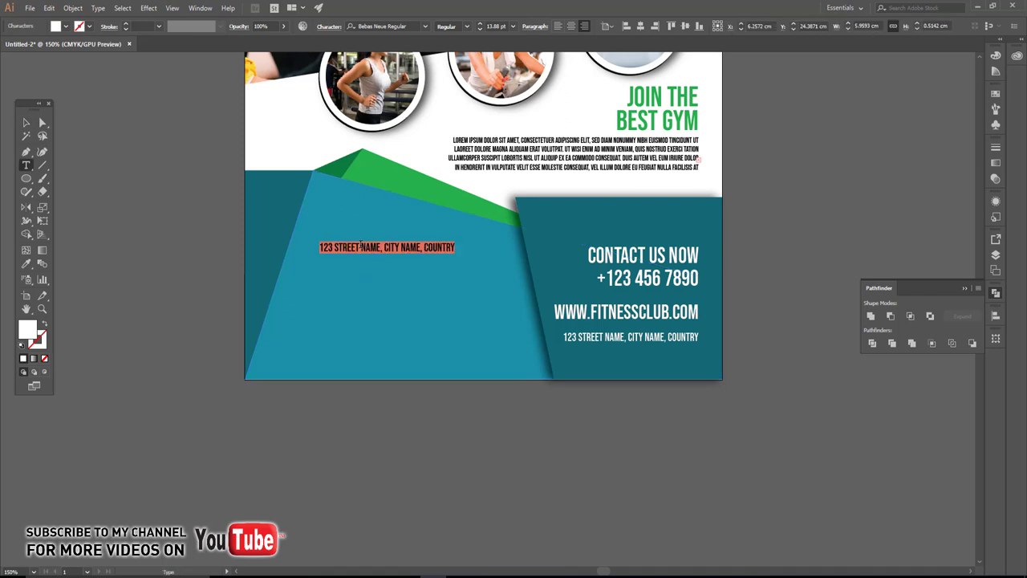
pyautogui.write('OUR')
pyautogui.write(' BEST ')
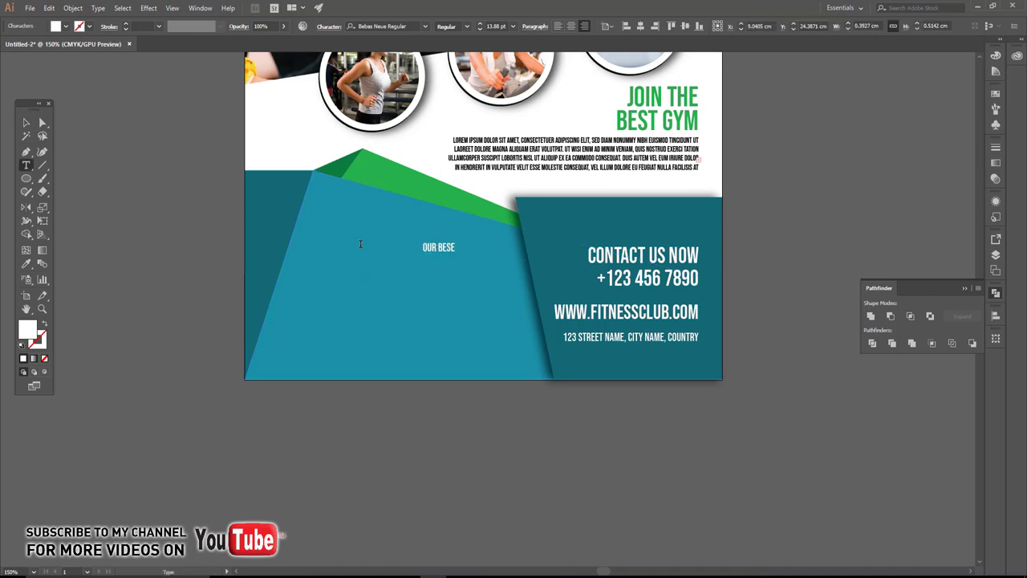
pyautogui.write('SERVI')
pyautogui.write('CE PERS')
pyautogui.write('ONAL')
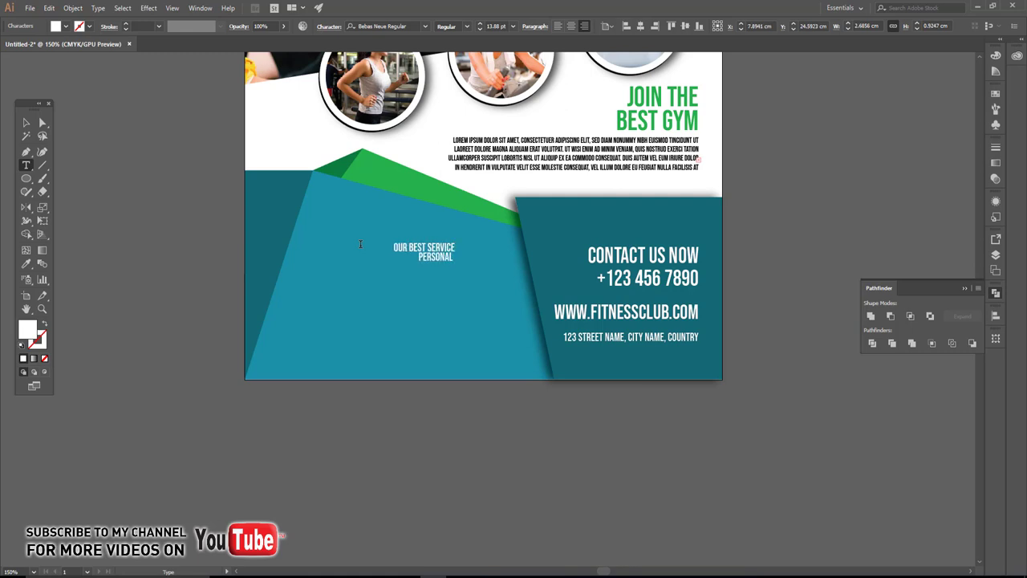
pyautogui.write(' TRAINING')
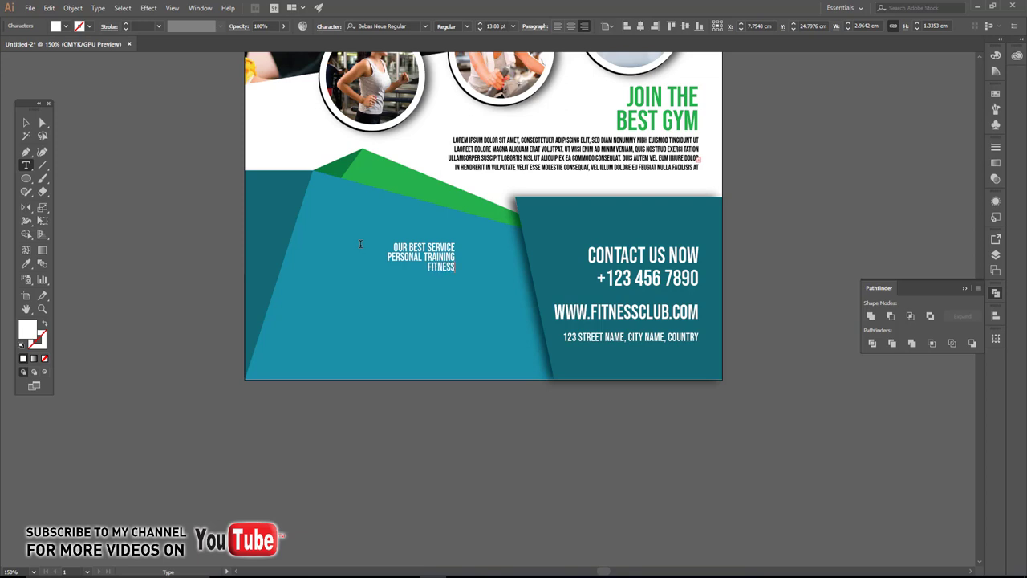
pyautogui.write('RO')
pyautogui.write('GRAM')
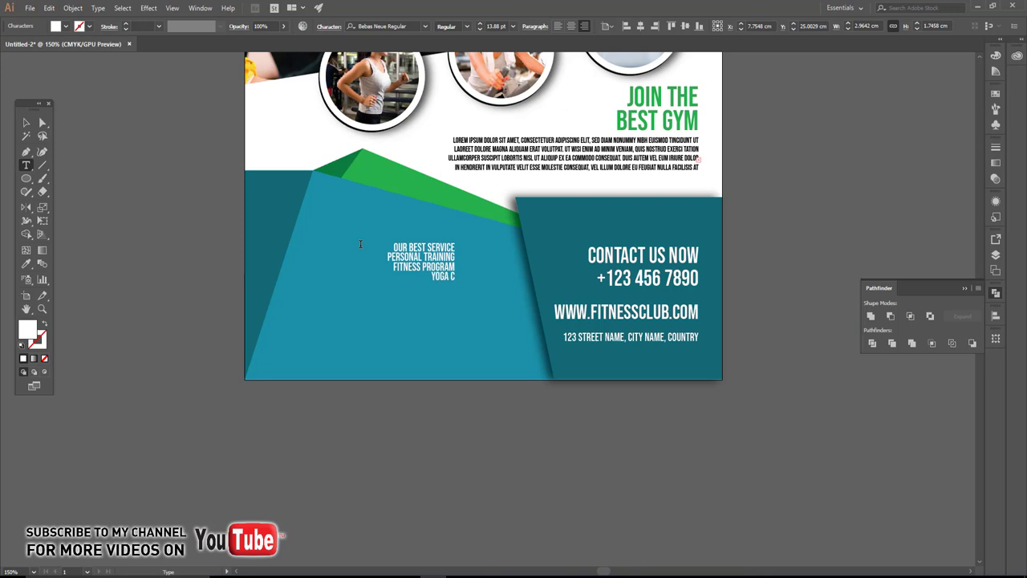
pyautogui.write('SSESE')
pyautogui.press('BackSpace')
pyautogui.write('MODERN EQUIP')
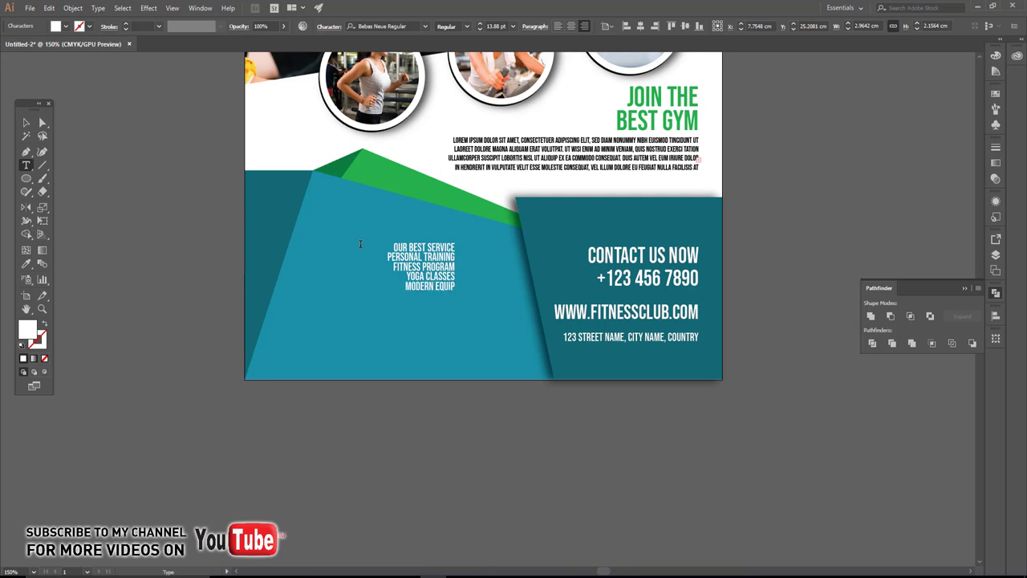
pyautogui.write('ment')
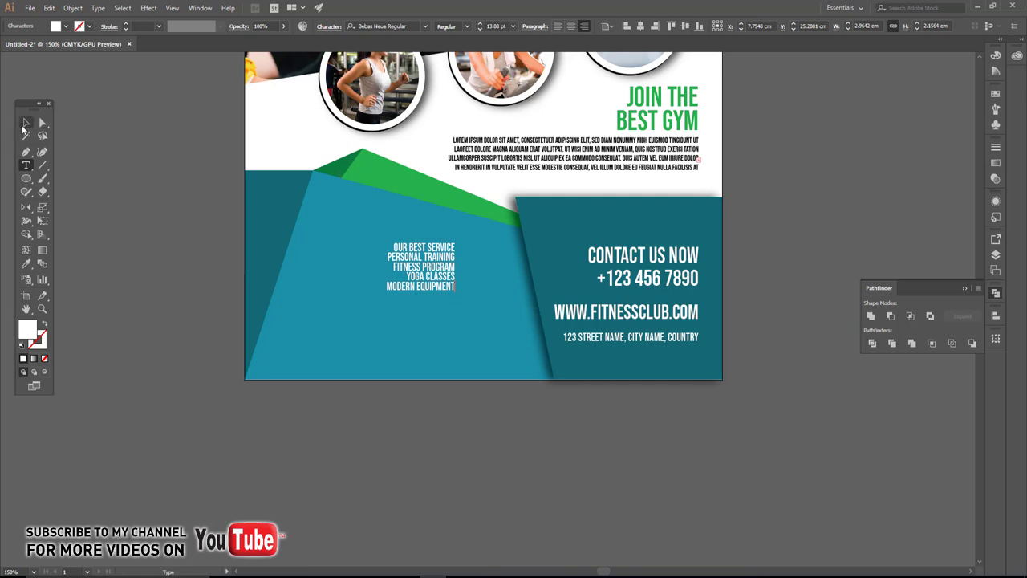
pyautogui.click(26, 122)
# Left-align the services list, enlarge it to about 29 pt and shift it left and up.
pyautogui.click(559, 26)
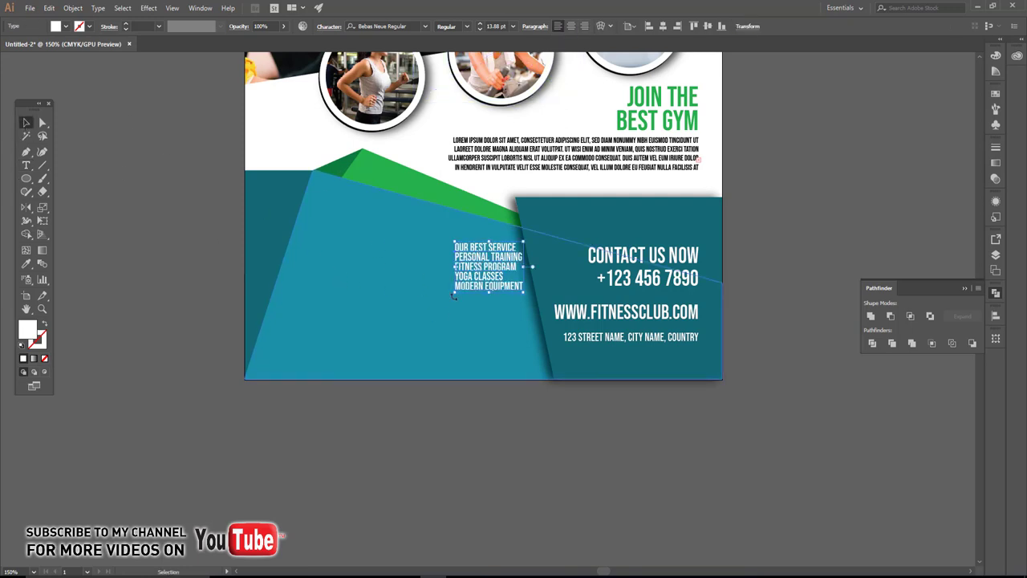
pyautogui.moveTo(454, 295); pyautogui.dragTo(314, 306)
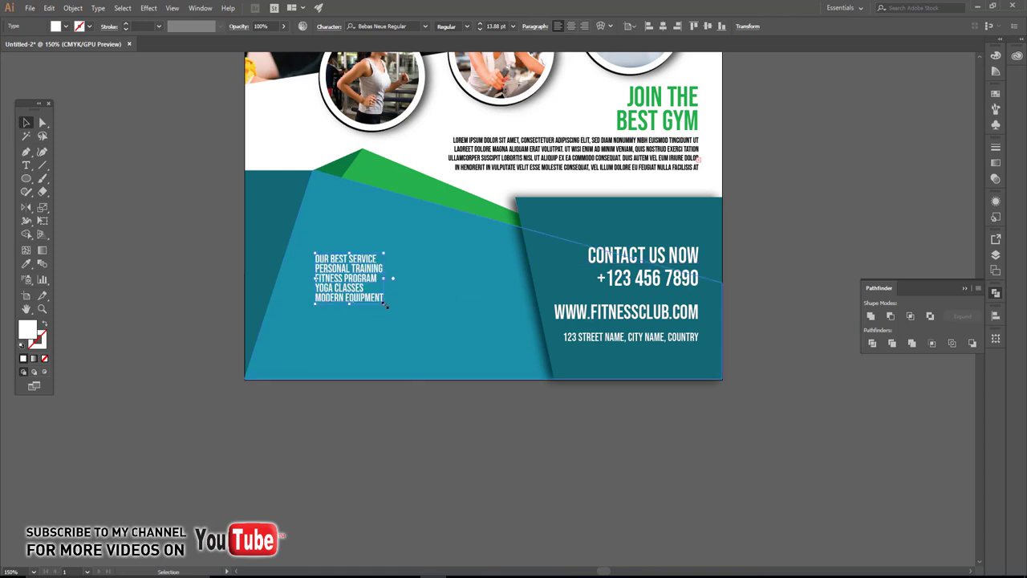
pyautogui.moveTo(386, 305); pyautogui.dragTo(460, 360)
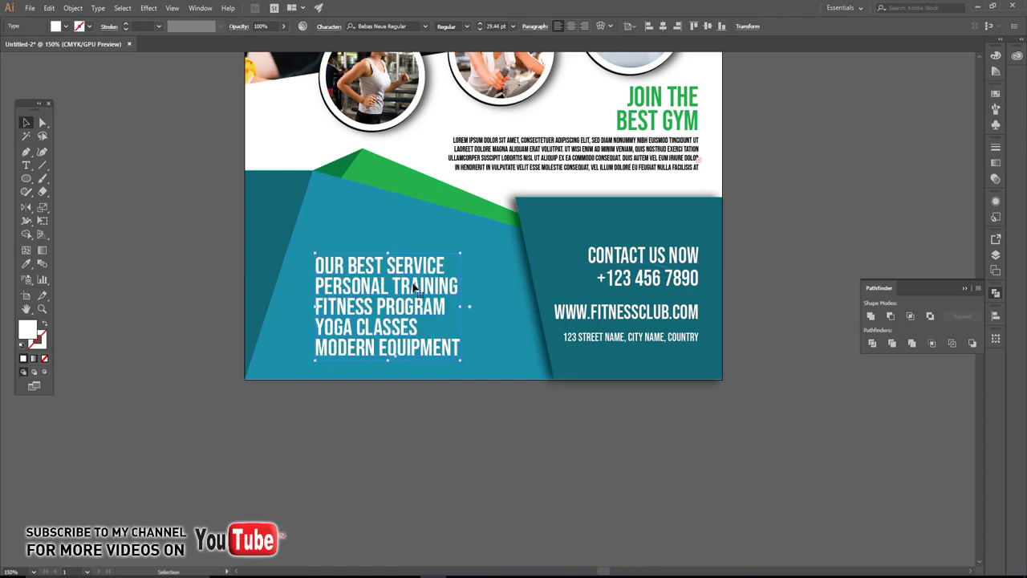
pyautogui.moveTo(414, 288); pyautogui.dragTo(414, 273)
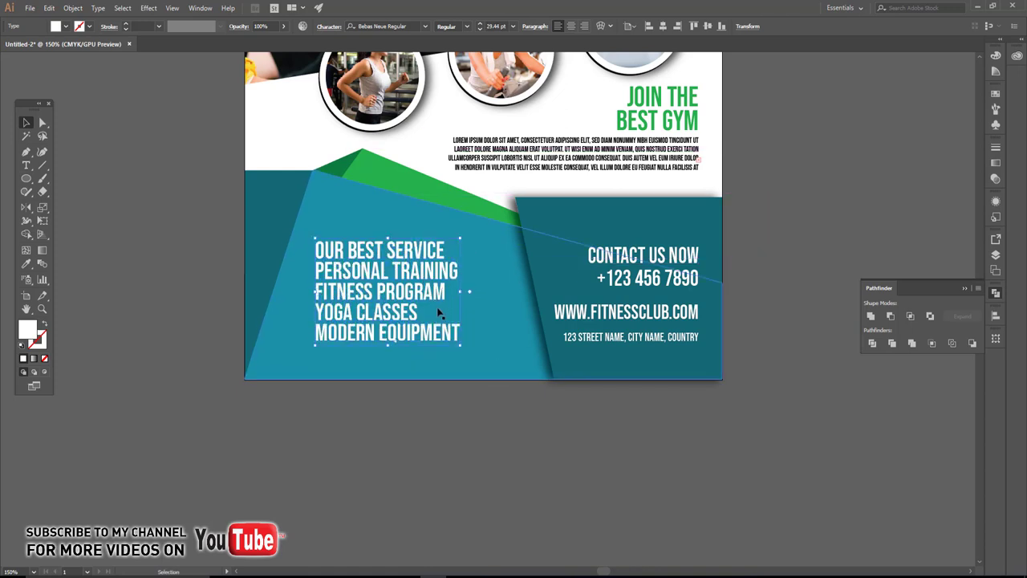
# Reduce the four service lines below the heading to 20 pt.
pyautogui.press('t')
pyautogui.moveTo(355, 279); pyautogui.dragTo(460, 333)
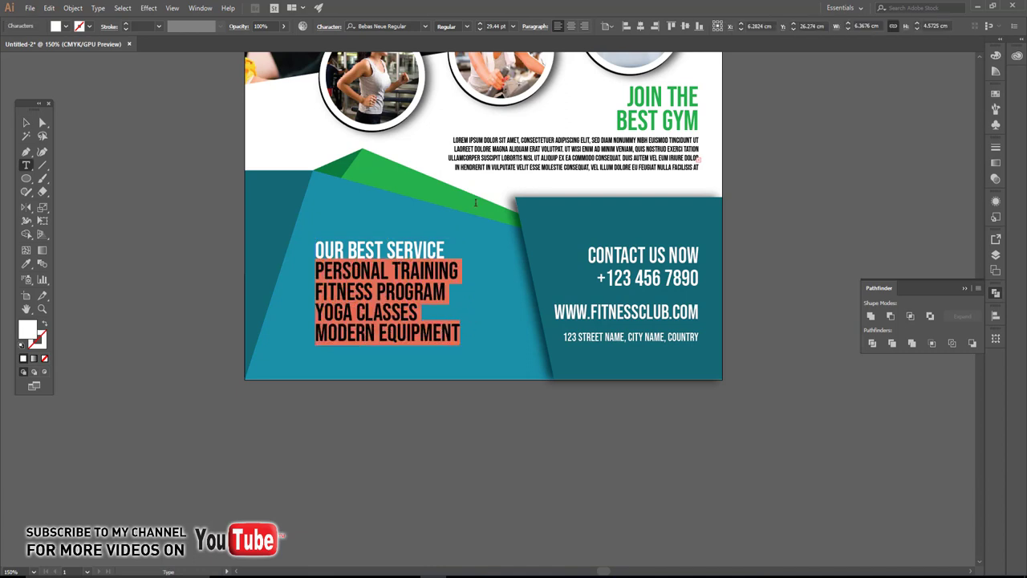
pyautogui.click(480, 29)
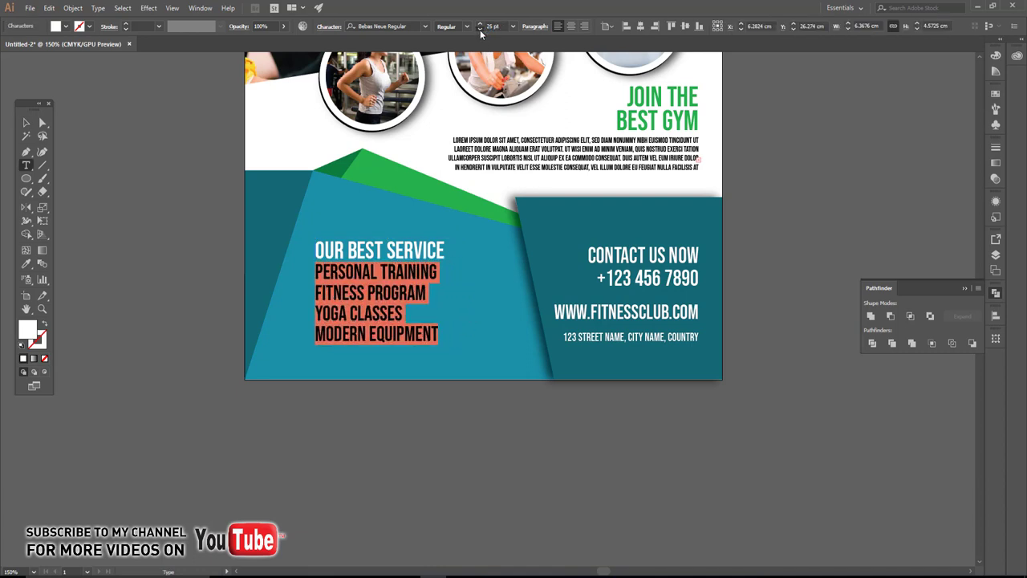
pyautogui.click(479, 28)
pyautogui.click(27, 122)
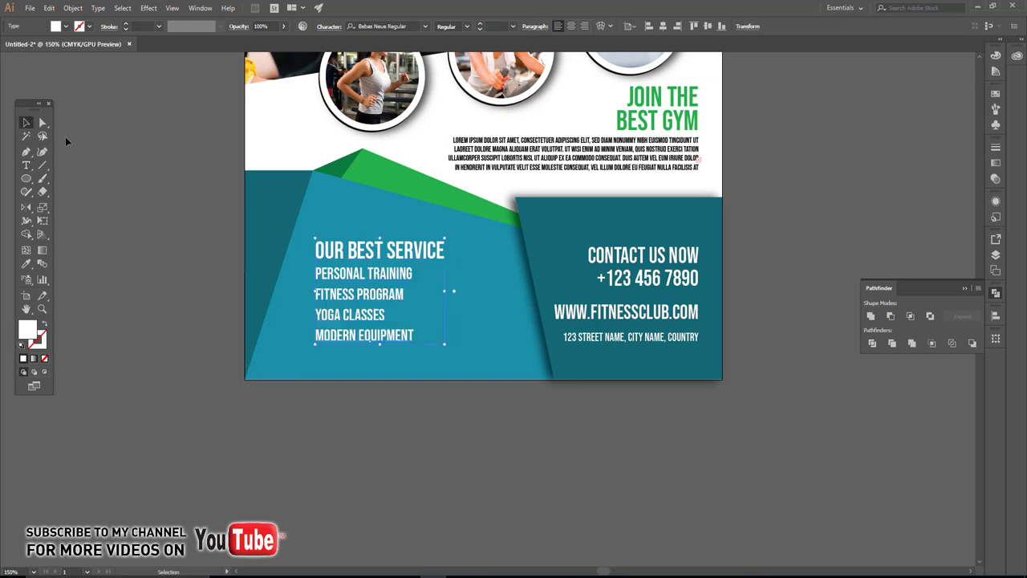
# Draw a small circle beside the list heading and give it the green stripe's colour.
pyautogui.click(28, 180)
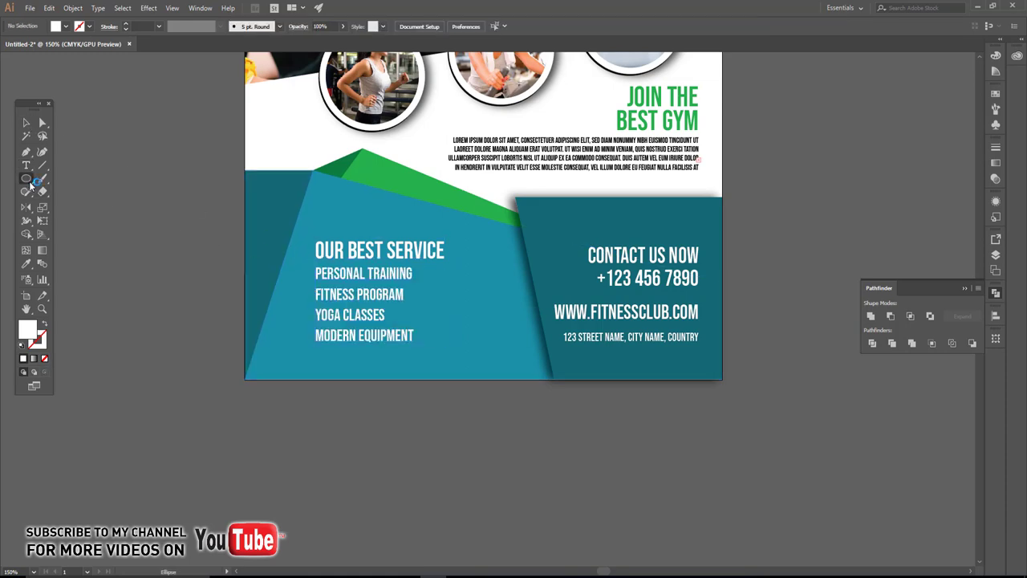
pyautogui.scroll(5, 309, 265)
pyautogui.moveTo(287, 176); pyautogui.dragTo(337, 226)
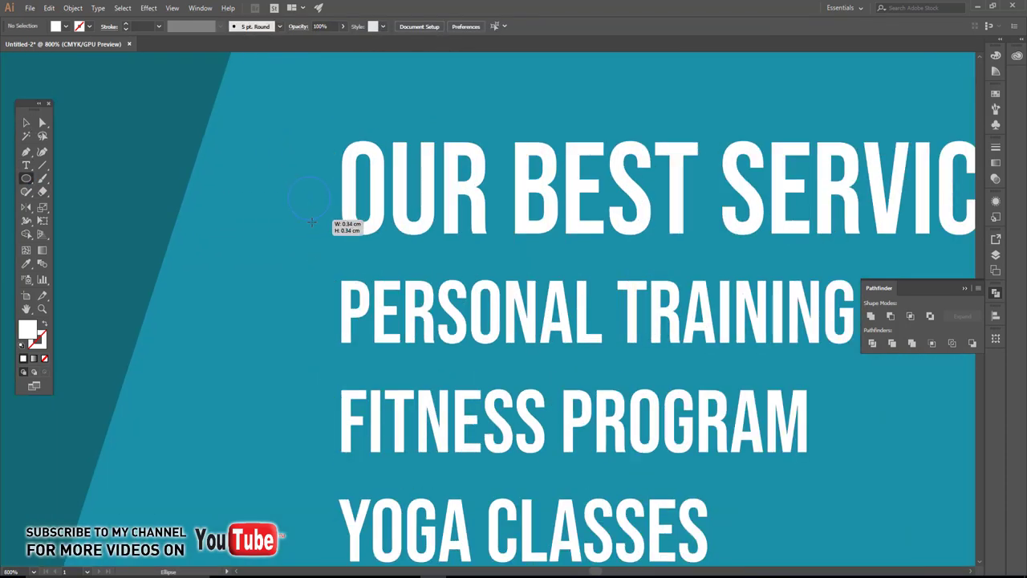
pyautogui.click(26, 122)
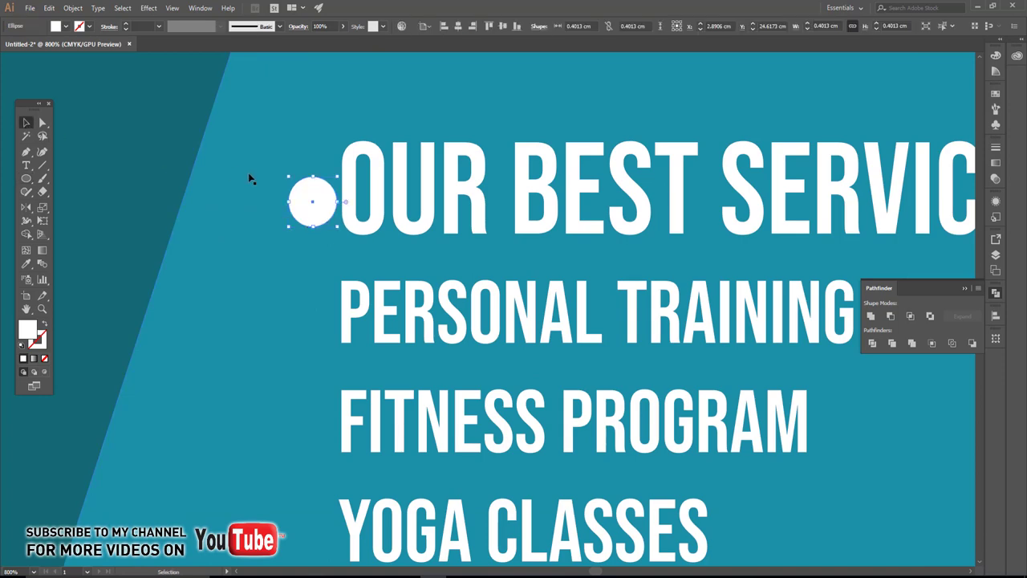
pyautogui.moveTo(301, 201); pyautogui.dragTo(283, 200)
pyautogui.scroll(-3, 286, 200)
pyautogui.moveTo(308, 239); pyautogui.dragTo(359, 188)
pyautogui.press('i')
pyautogui.click(668, 64)
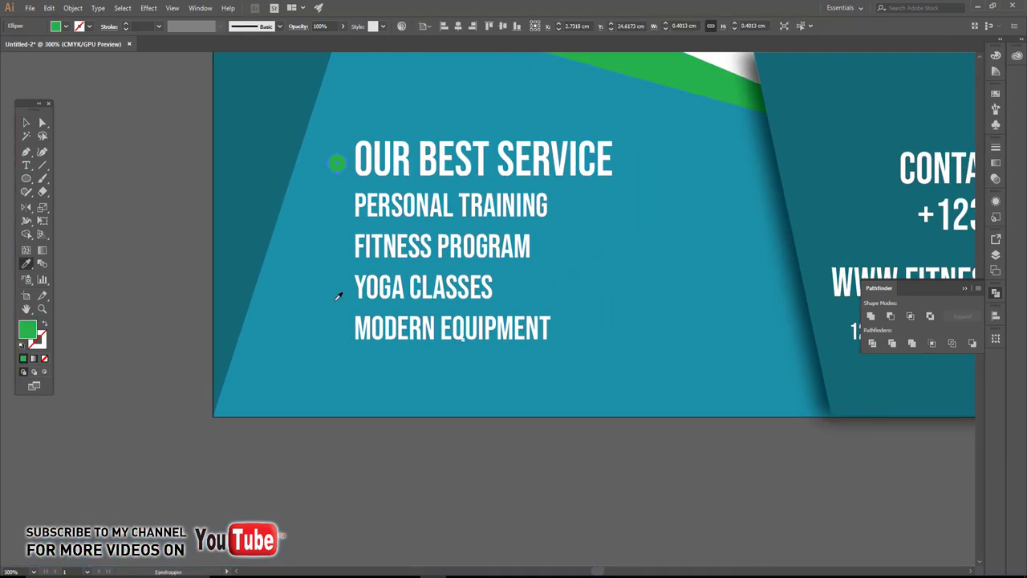
pyautogui.press('v')
# Copy the green dot down beside the service lines and view the whole flyer.
pyautogui.scroll(2, 325, 223)
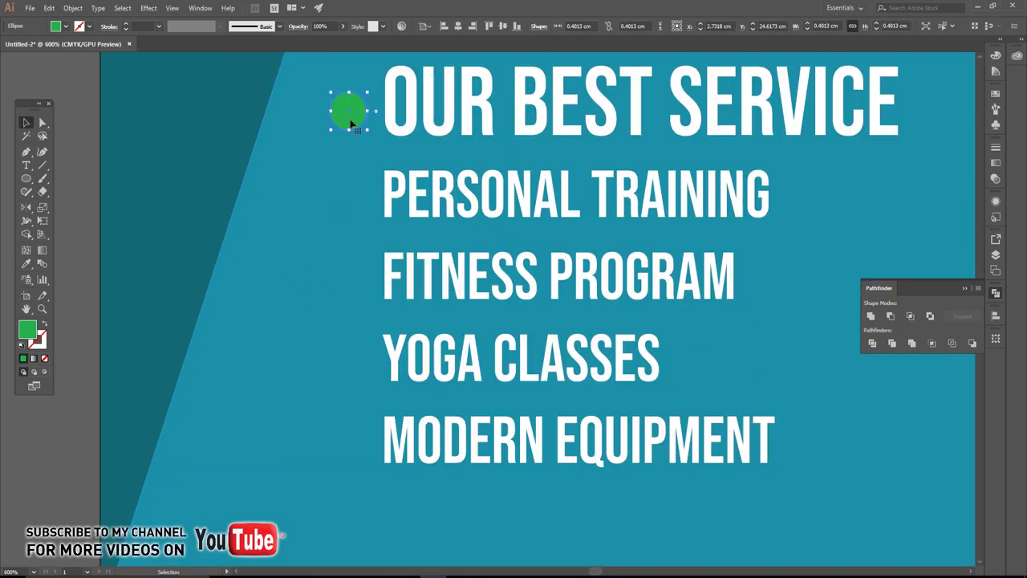
pyautogui.moveTo(348, 113)
pyautogui.mouseDown()
pyautogui.moveTo(364, 374)
pyautogui.moveTo(351, 457)
pyautogui.mouseUp()
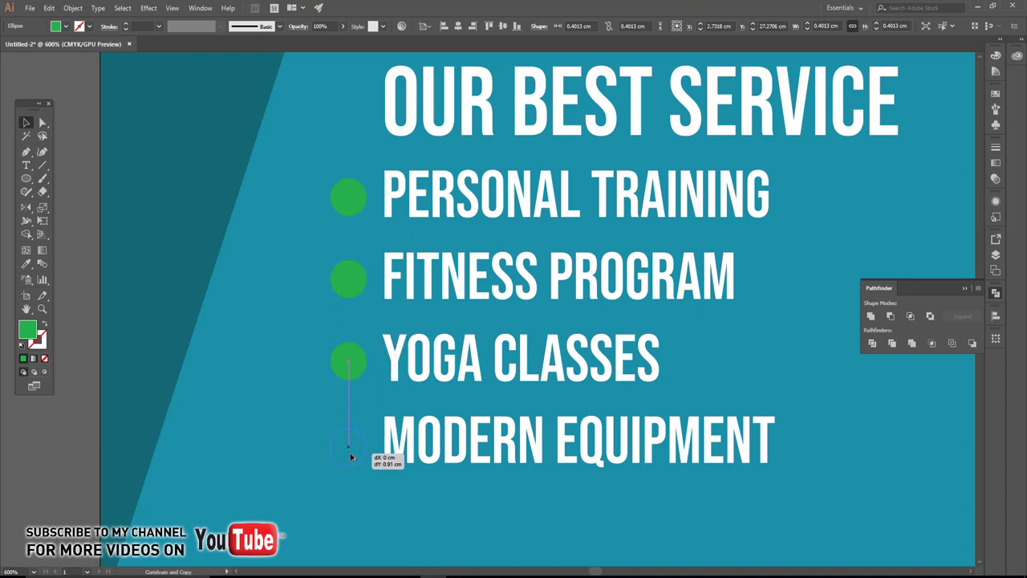
pyautogui.hotkey('ctrl', '-')
pyautogui.hotkey('ctrl', '-')
pyautogui.hotkey('ctrl', '-')
pyautogui.click(195, 340)
# Bring the weightlifter icon from Icon.ai into the flyer's top-left teal panel.
pyautogui.scroll(2, 194, 341)
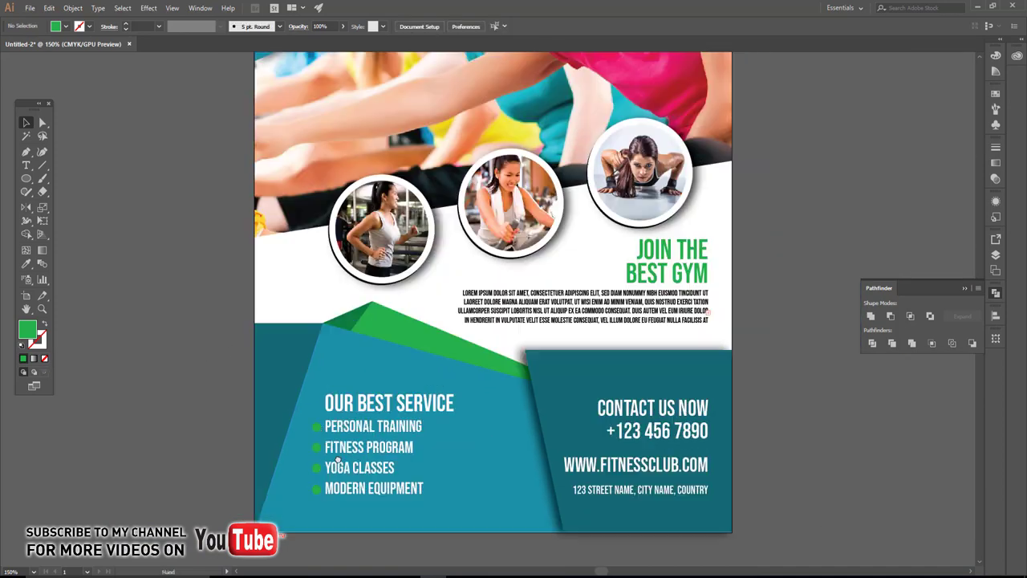
pyautogui.hscroll(1, 166, 121)
pyautogui.click(30, 8)
pyautogui.moveTo(65, 57)
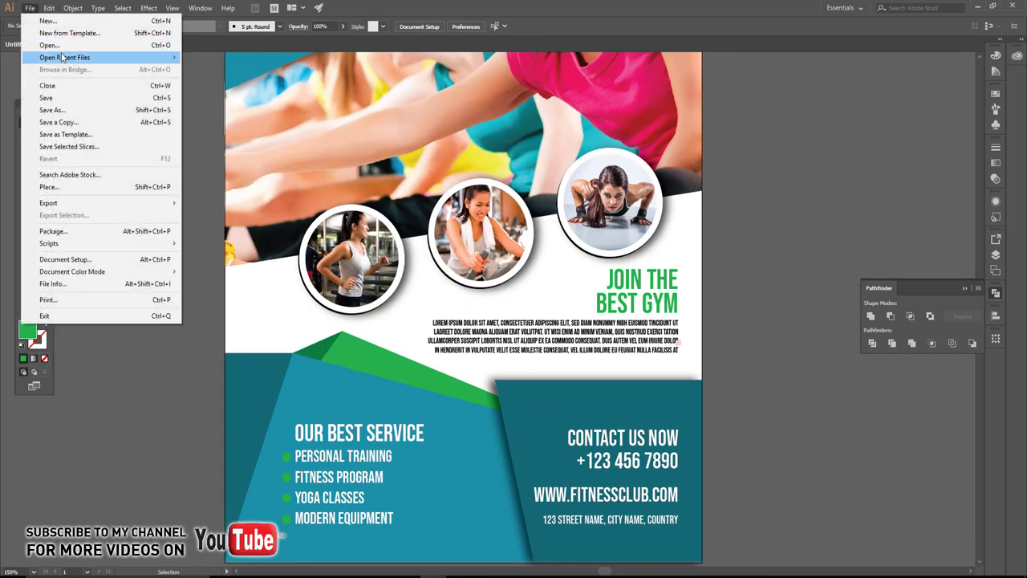
pyautogui.click(209, 58)
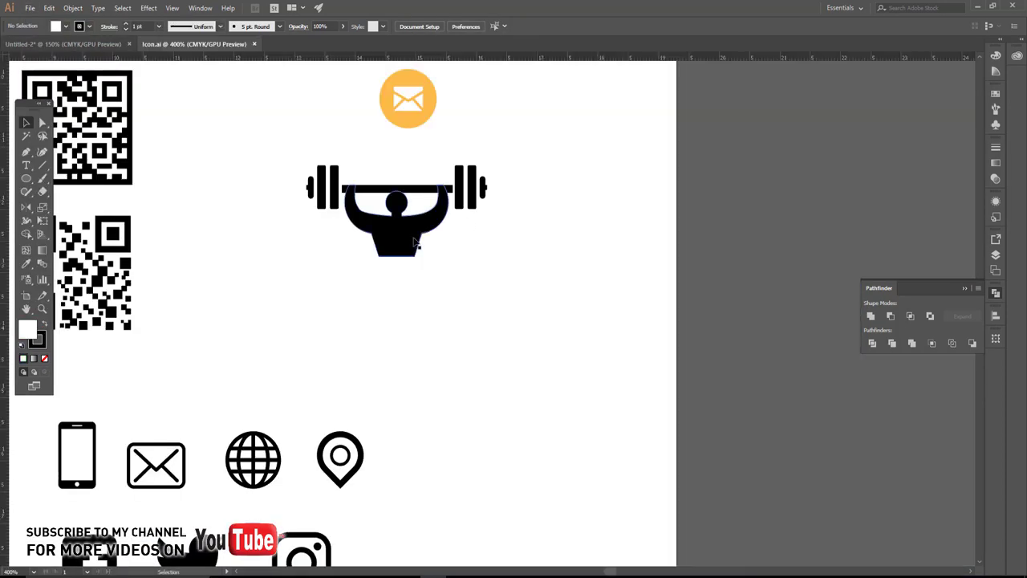
pyautogui.click(397, 210)
pyautogui.moveTo(377, 206)
pyautogui.mouseDown()
pyautogui.moveTo(207, 122)
pyautogui.moveTo(275, 153)
pyautogui.mouseUp()
pyautogui.moveTo(338, 134); pyautogui.dragTo(397, 363)
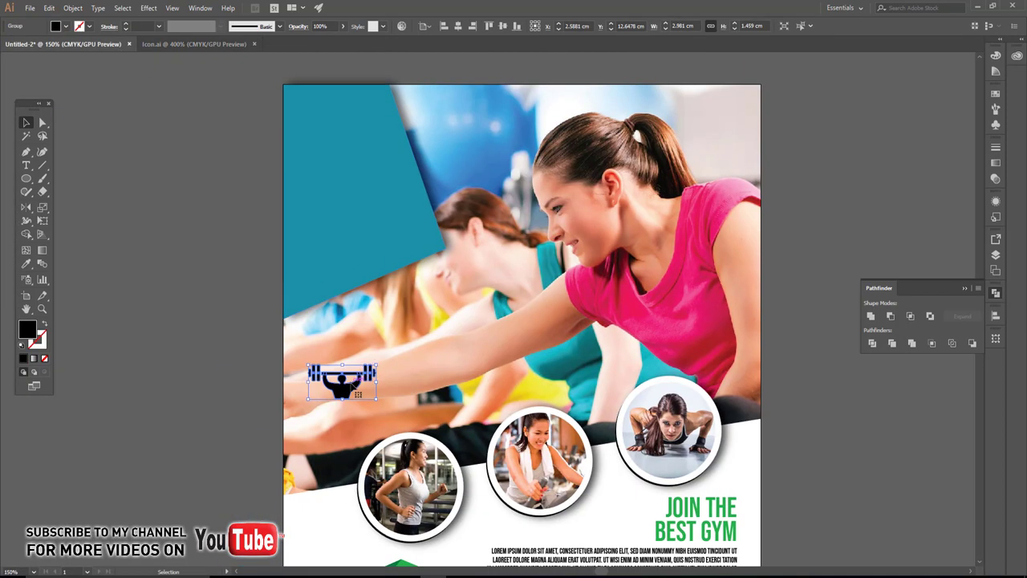
pyautogui.moveTo(353, 391)
pyautogui.mouseDown()
pyautogui.moveTo(357, 166)
pyautogui.moveTo(394, 206)
pyautogui.mouseUp()
# Make the top-left teal panel shorter and wider, and recentre the weightlifter icon in it.
pyautogui.click(409, 227)
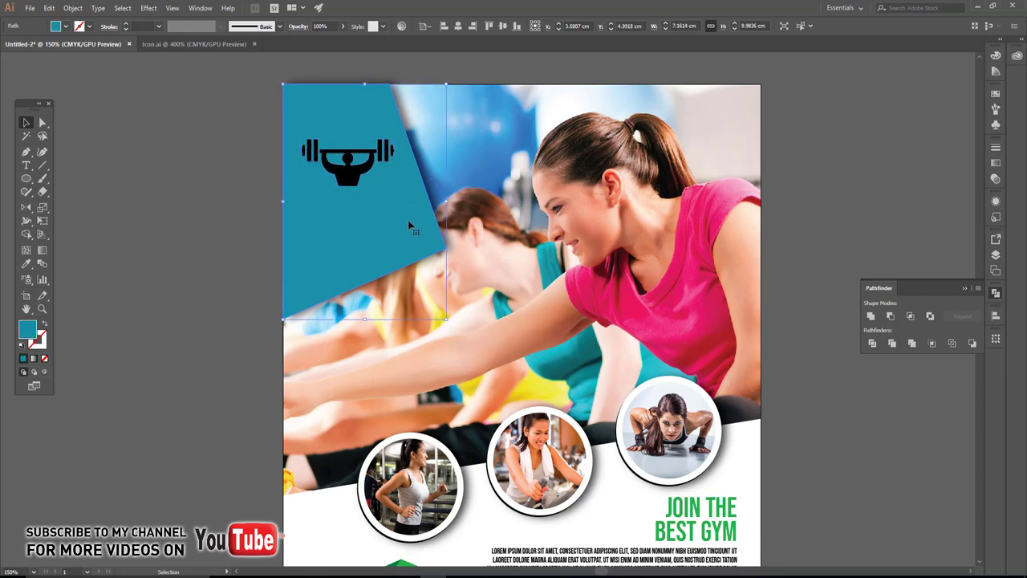
pyautogui.moveTo(364, 318); pyautogui.dragTo(365, 277)
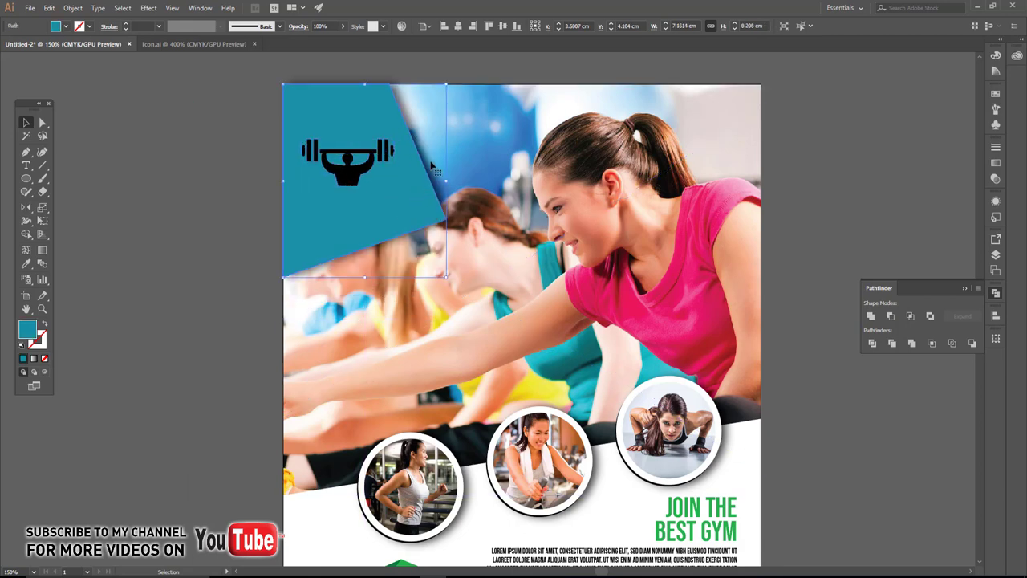
pyautogui.moveTo(446, 181); pyautogui.dragTo(471, 181)
pyautogui.moveTo(360, 168)
pyautogui.mouseDown()
pyautogui.moveTo(377, 161)
pyautogui.moveTo(365, 171)
pyautogui.mouseUp()
pyautogui.scroll(-3, 339, 172)
# Duplicate the JOIN THE BEST GYM heading and place the copy beneath the weightlifter icon.
pyautogui.hotkey('ctrl', '-')
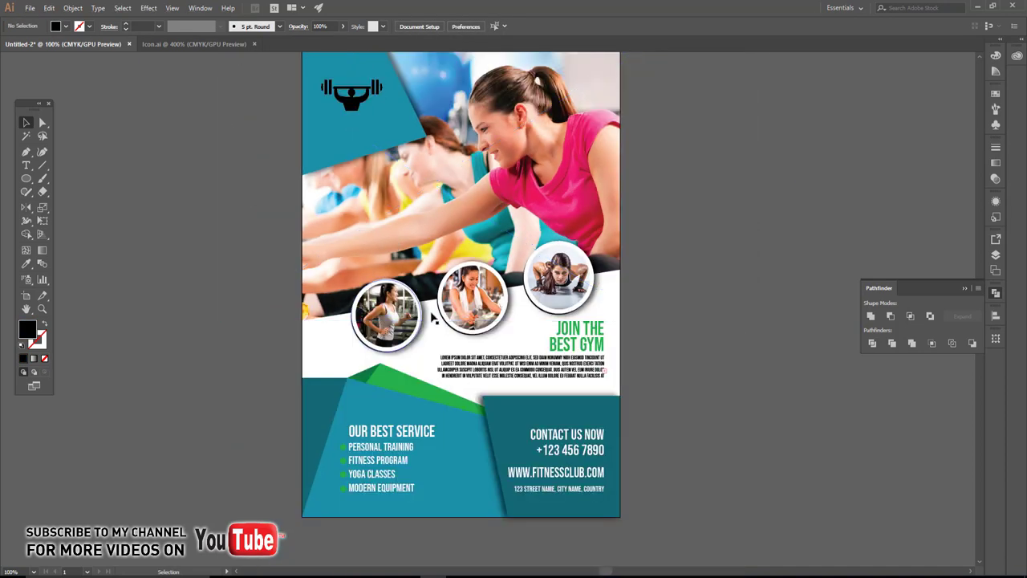
pyautogui.moveTo(574, 335); pyautogui.dragTo(331, 137)
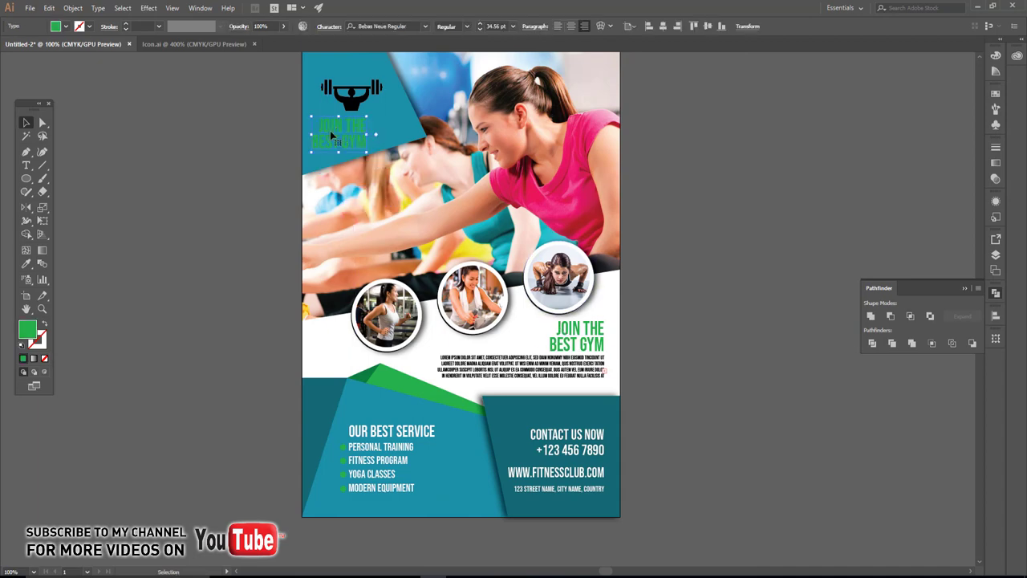
pyautogui.hotkey('ctrl', '+')
pyautogui.hotkey('ctrl', '+')
# Retype the copied heading as two lines: FITNESS CLUB and SLOGAN HERE.
pyautogui.press('t')
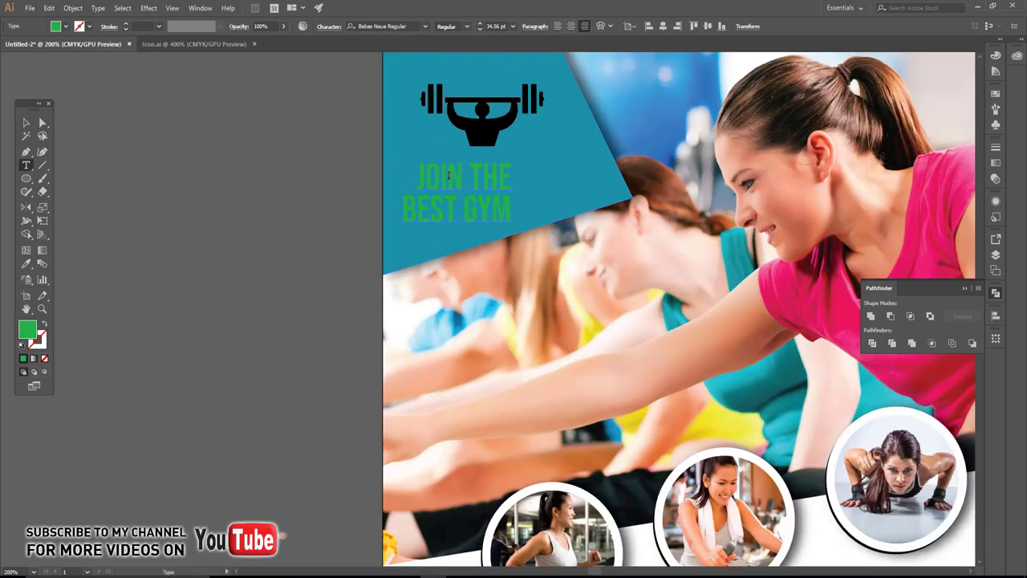
pyautogui.click(449, 175)
pyautogui.hotkey('ctrl', 'a')
pyautogui.write('FIT')
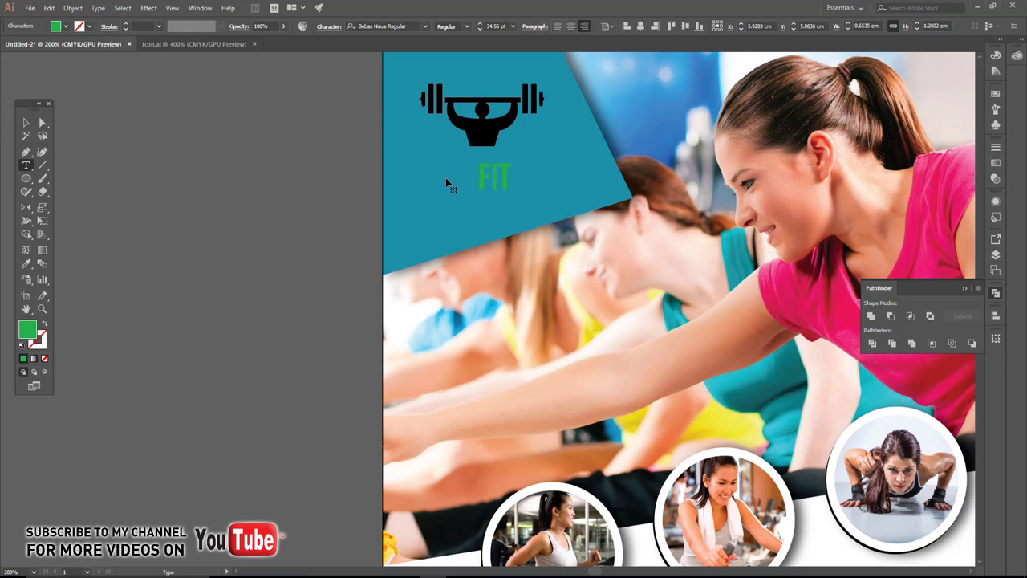
pyautogui.write('NESS')
pyautogui.write(' CLU')
pyautogui.press('BackSpace')
pyautogui.write('UB')
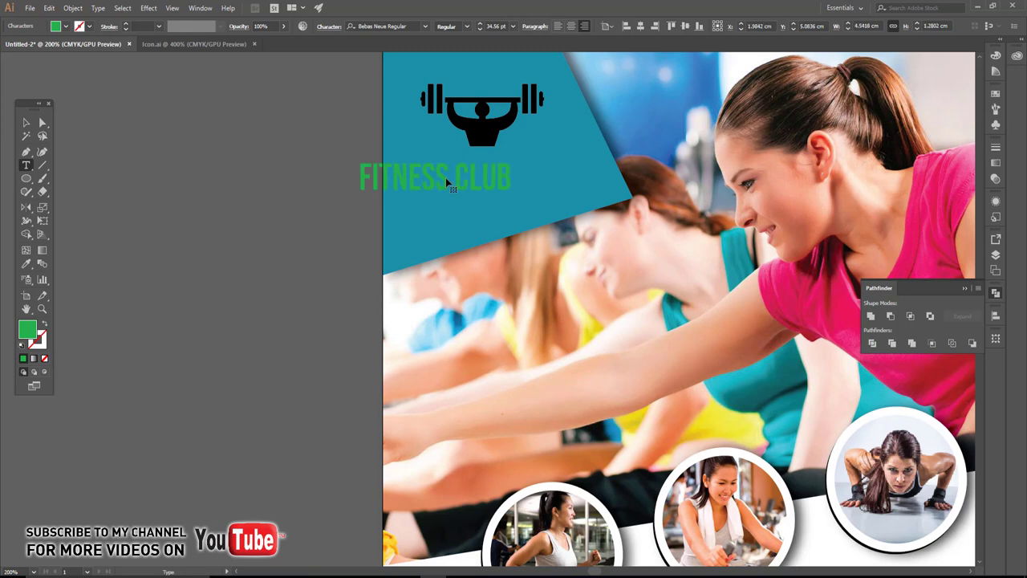
pyautogui.press('Return')
pyautogui.write('SLOG')
pyautogui.write('AN')
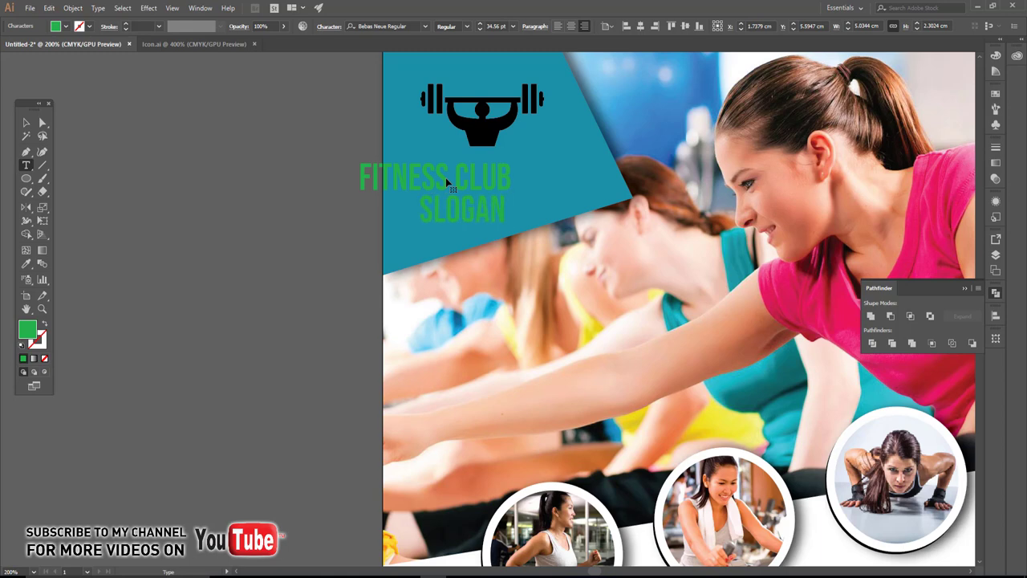
pyautogui.write(' HERE')
pyautogui.press('Escape')
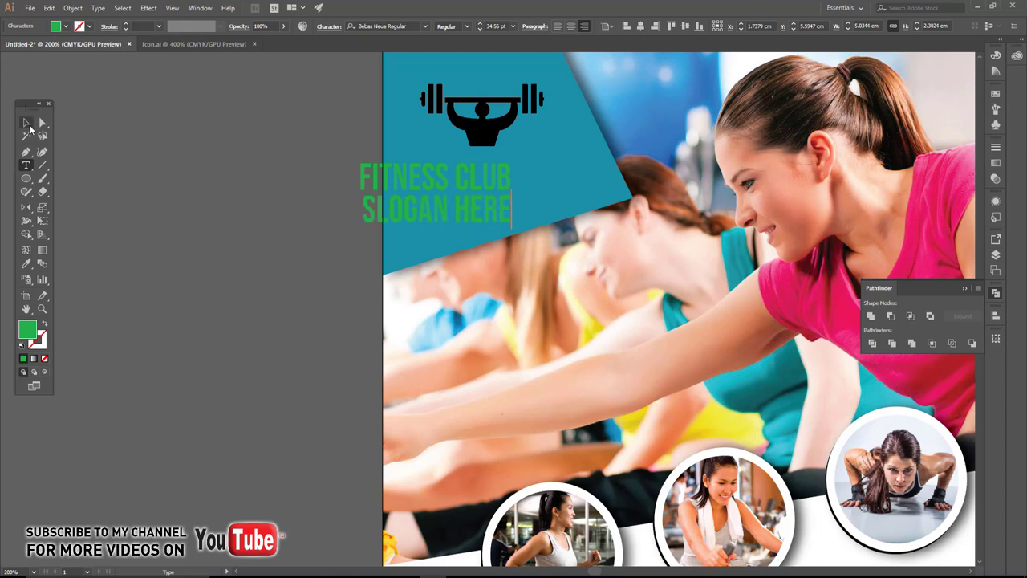